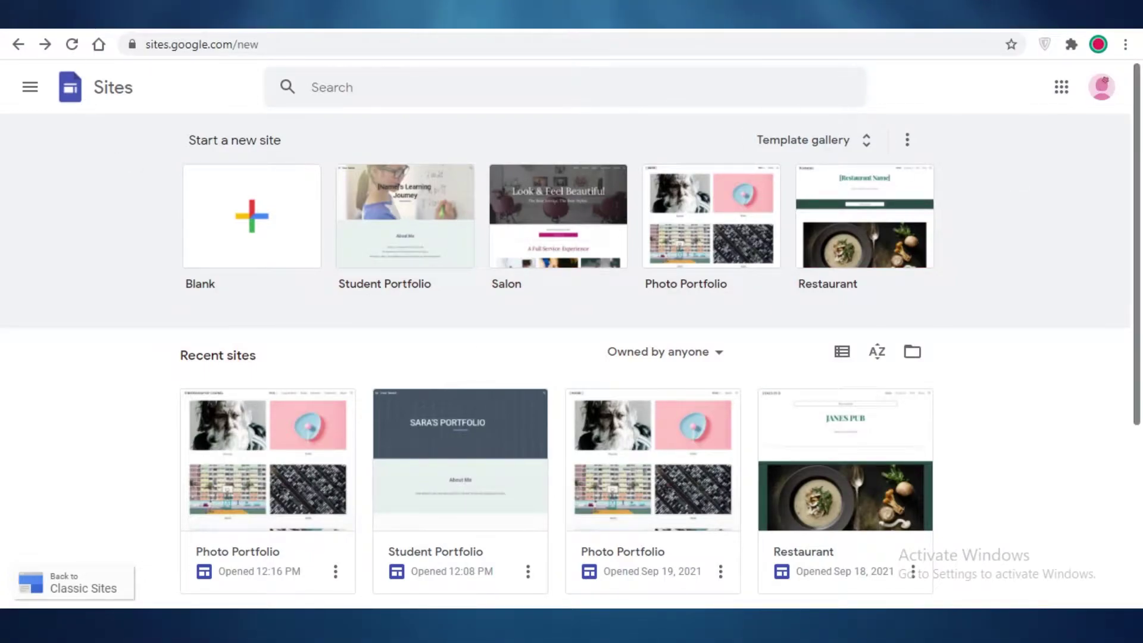
- Look over the signed-in account details, the starter templates and the recent sites on the home page
scroll(572, 357, down, 3)
scroll(1122, 301, up, 3)
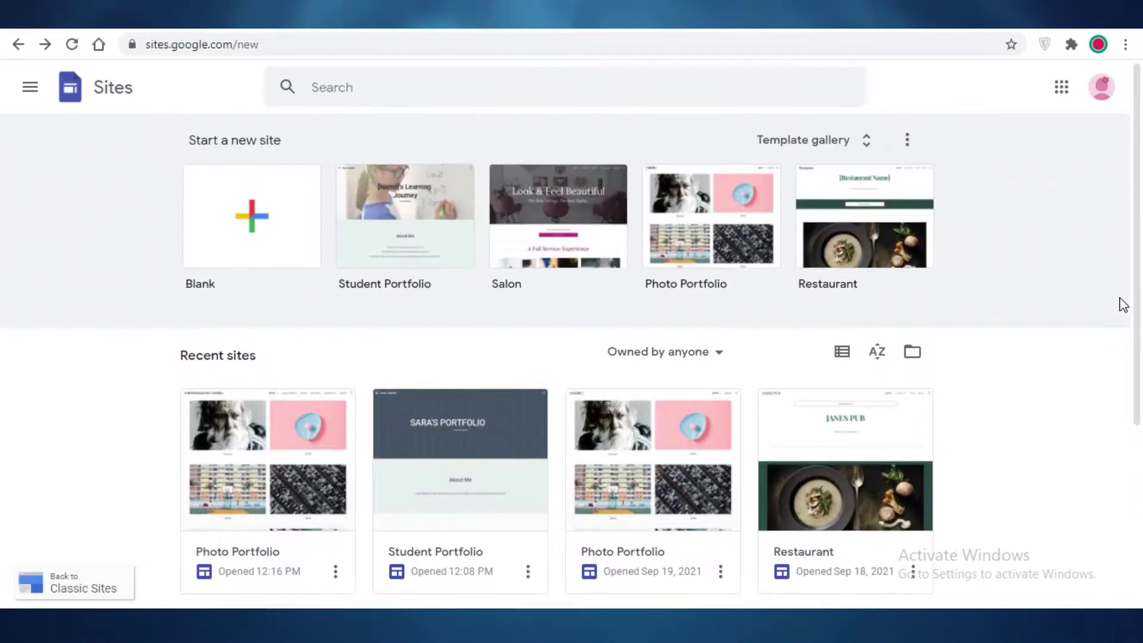
click(1105, 89)
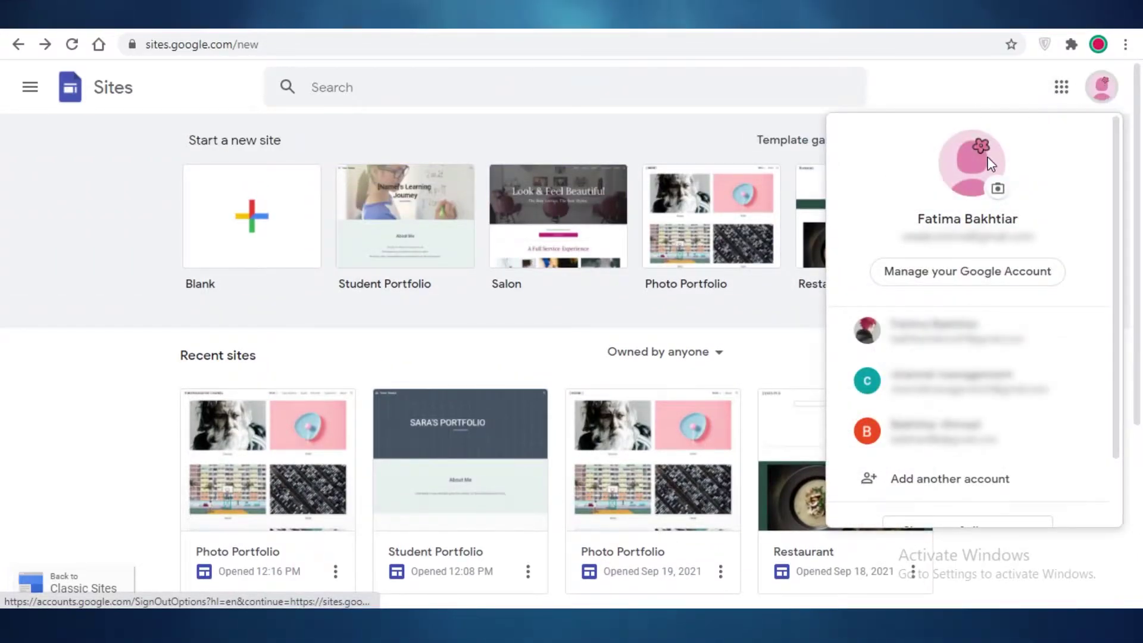
click(1094, 100)
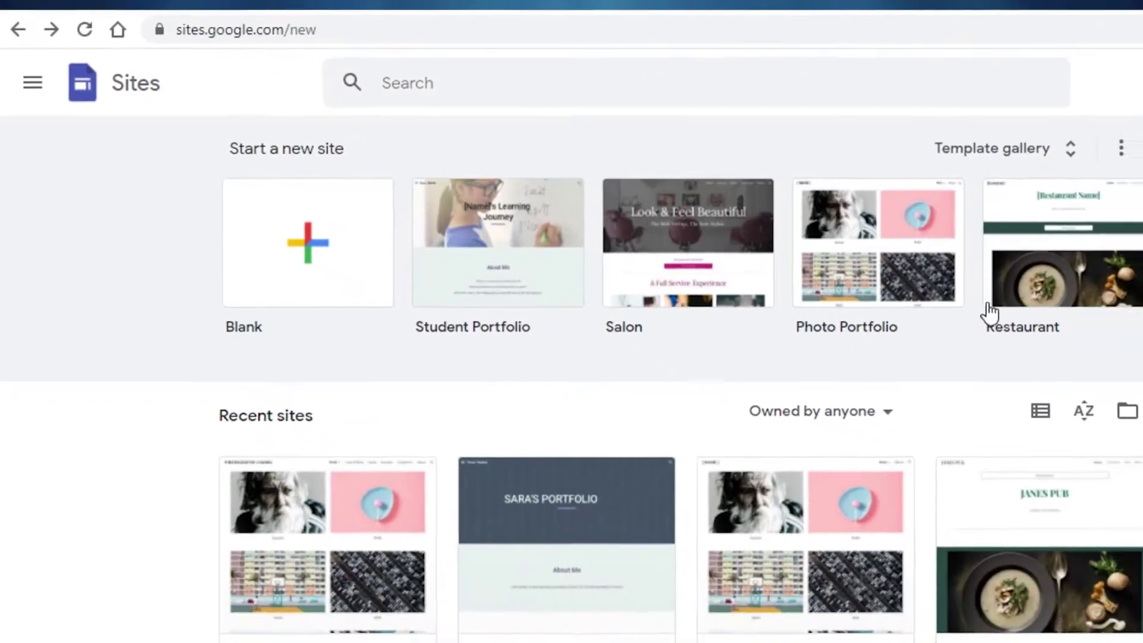
scroll(655, 316, down, 5)
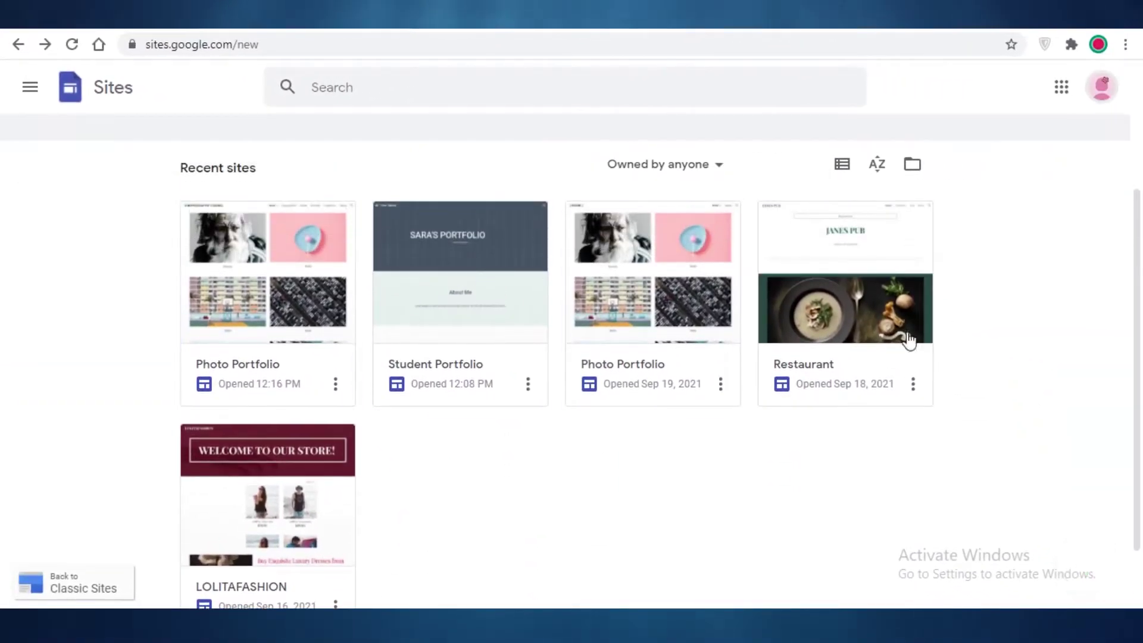
scroll(306, 345, up, 4)
scroll(410, 377, down, 5)
scroll(411, 377, up, 4)
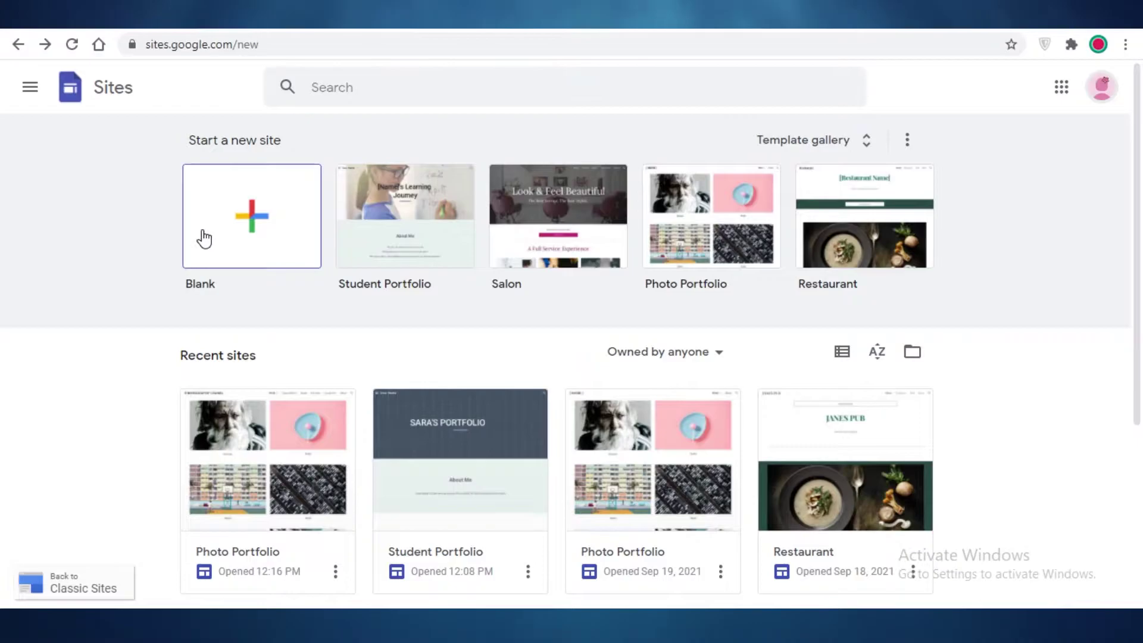
- Browse the Personal, Work, Small business and Education templates in the template gallery, and return to the home page
click(800, 145)
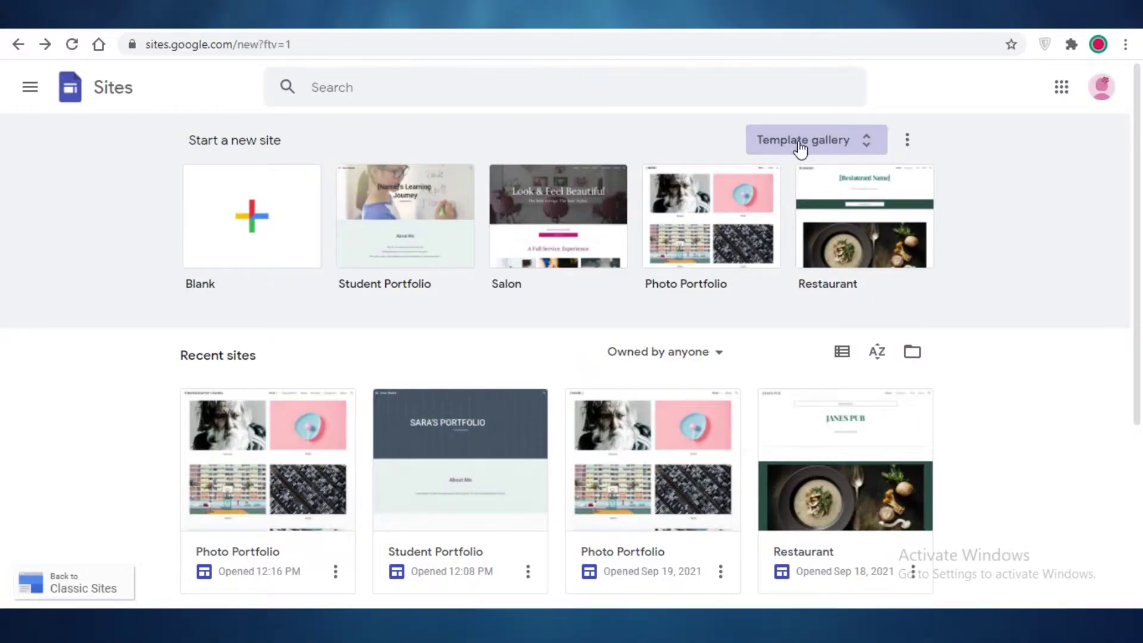
scroll(801, 299, down, 7)
scroll(313, 268, up, 4)
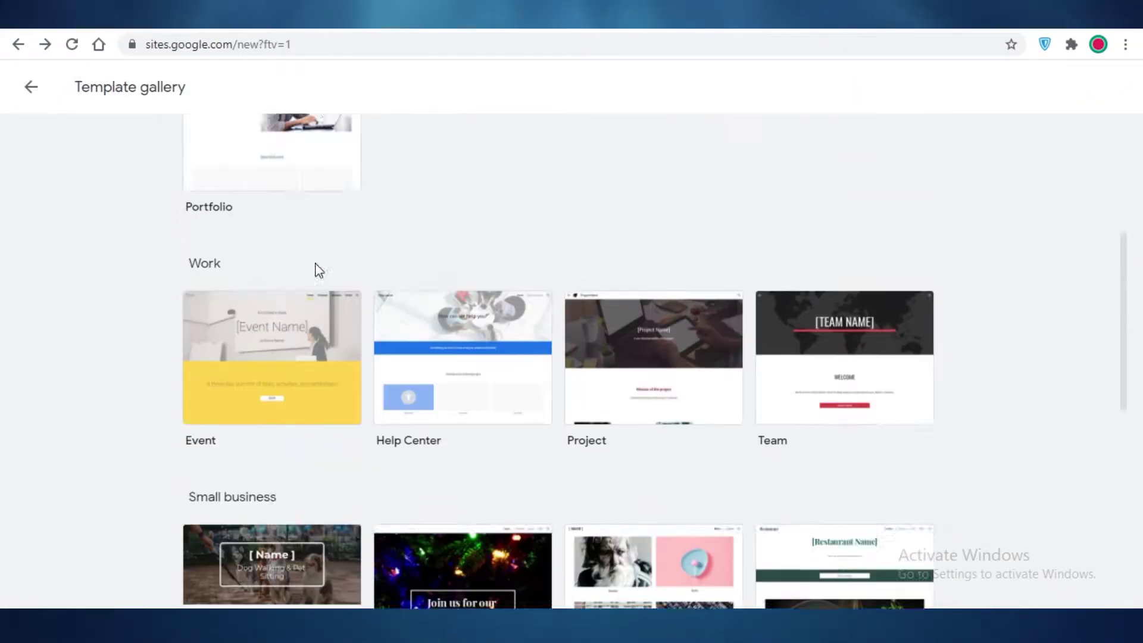
scroll(806, 298, down, 11)
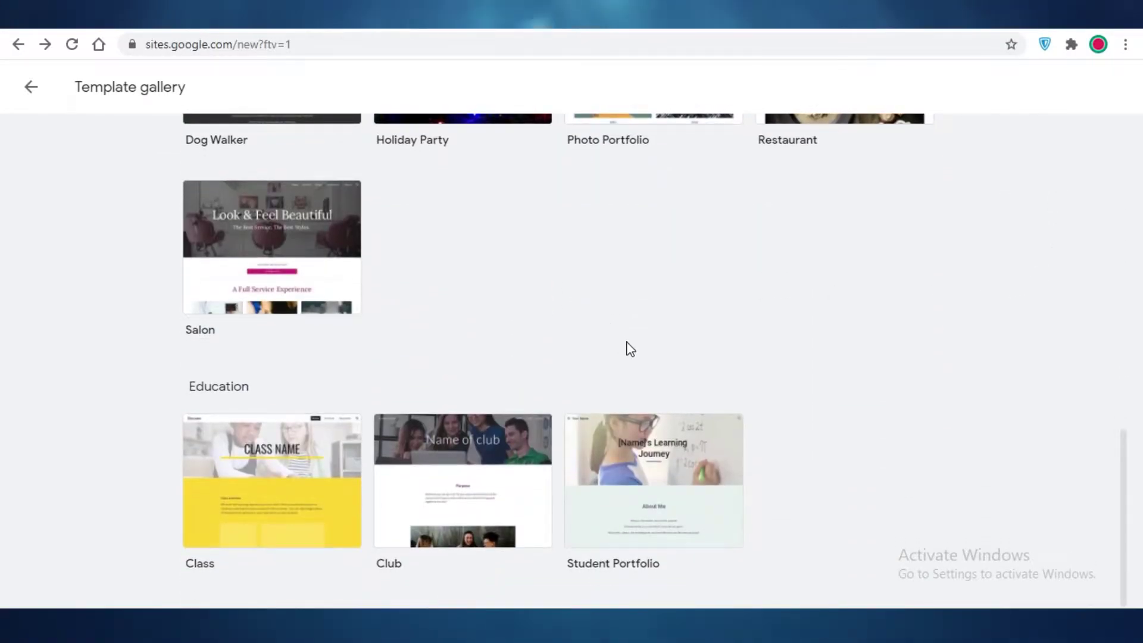
scroll(712, 443, up, 5)
scroll(701, 470, down, 5)
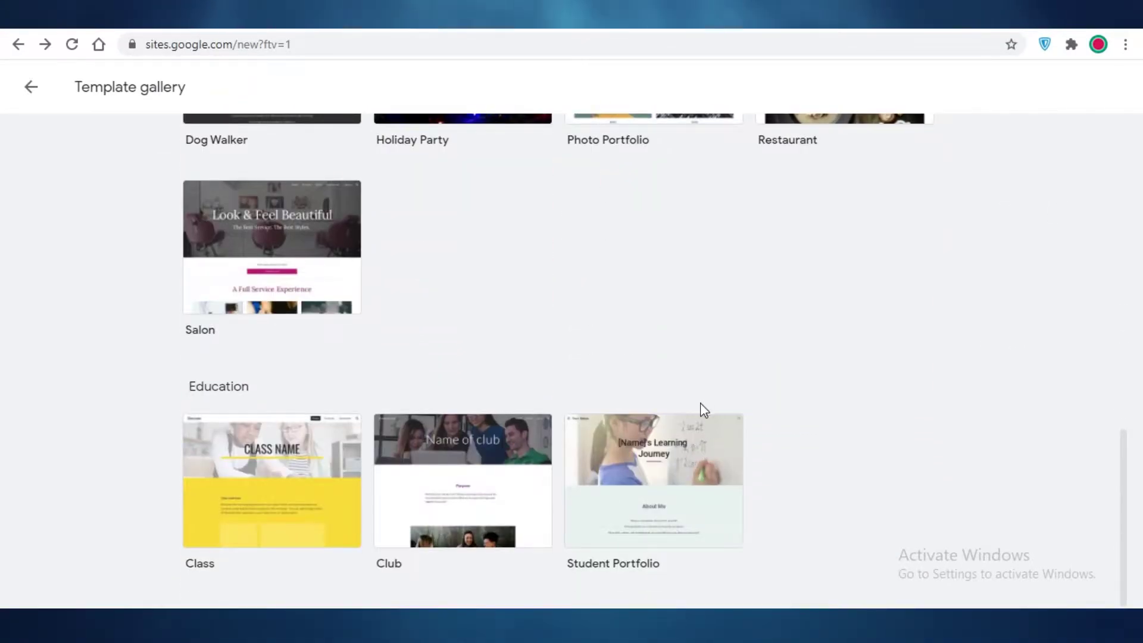
scroll(417, 357, up, 15)
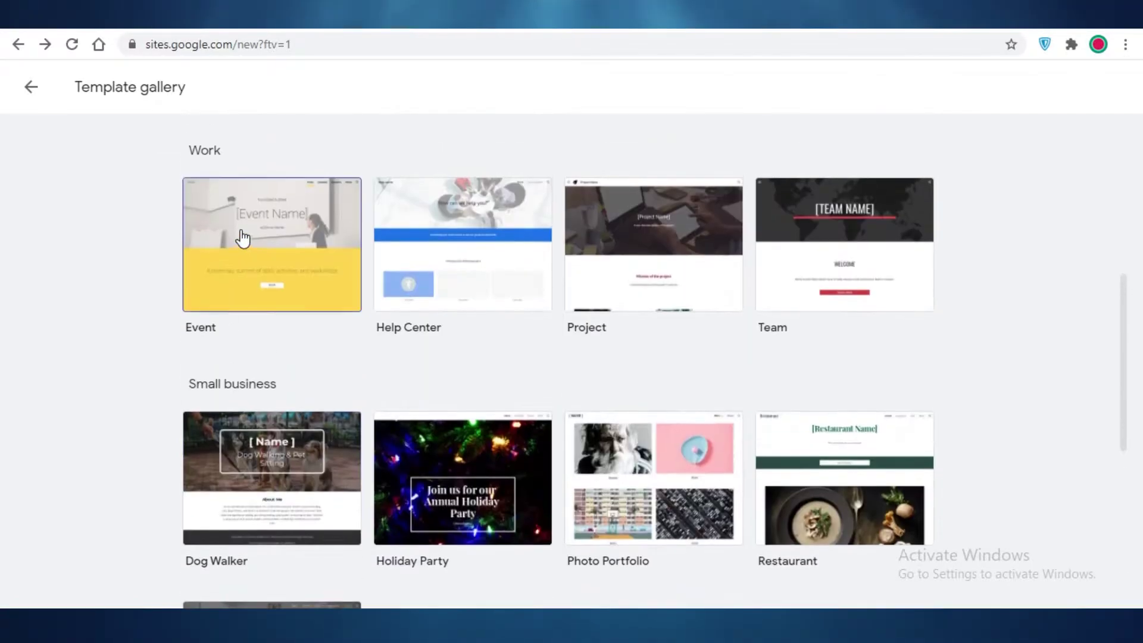
scroll(684, 398, down, 8)
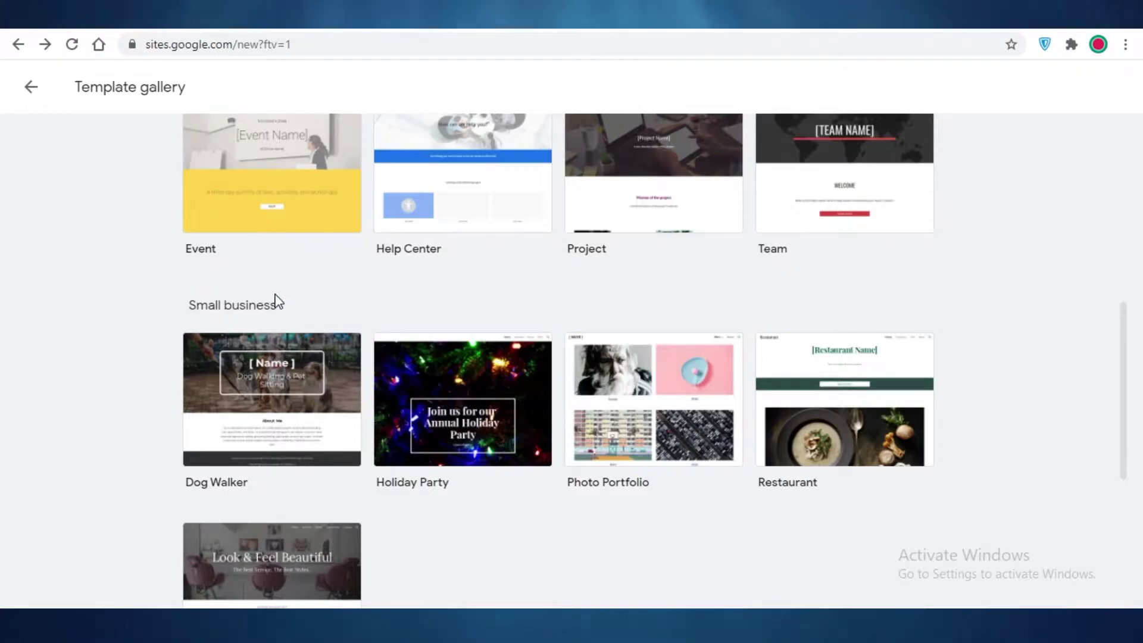
scroll(615, 409, up, 5)
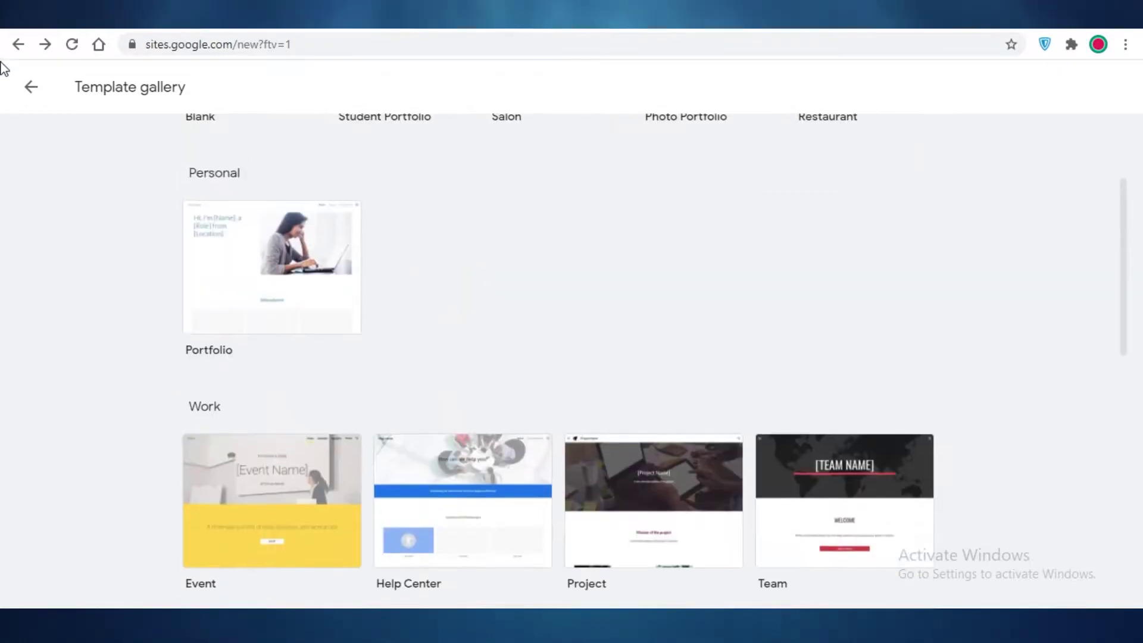
click(35, 90)
- Create a new blank site
click(34, 87)
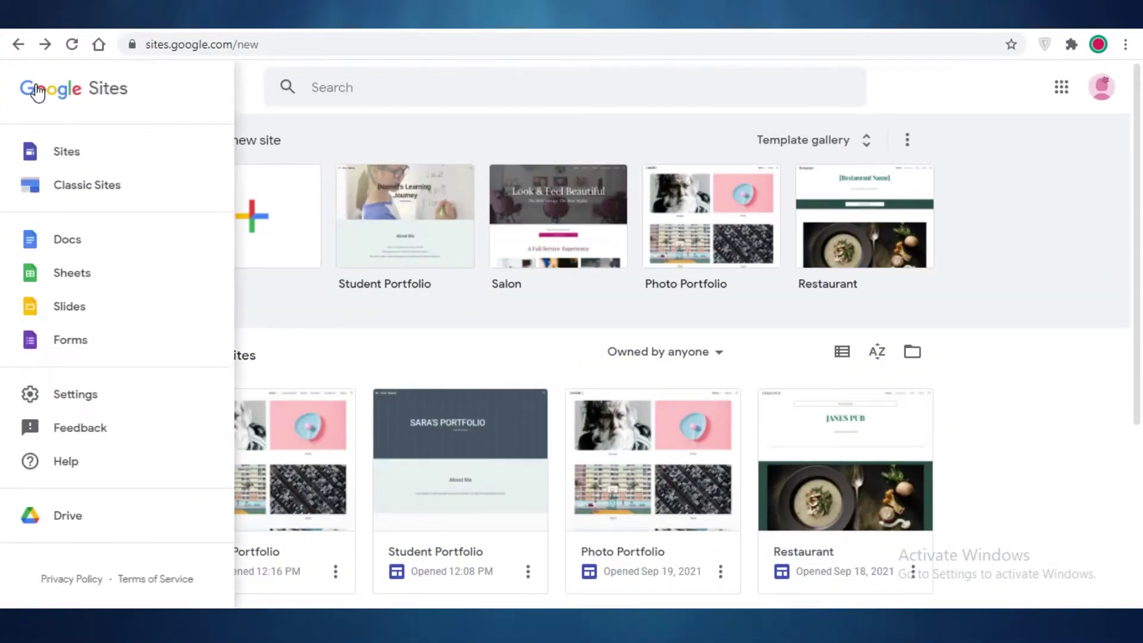
click(903, 197)
scroll(1063, 201, down, 5)
scroll(153, 133, up, 5)
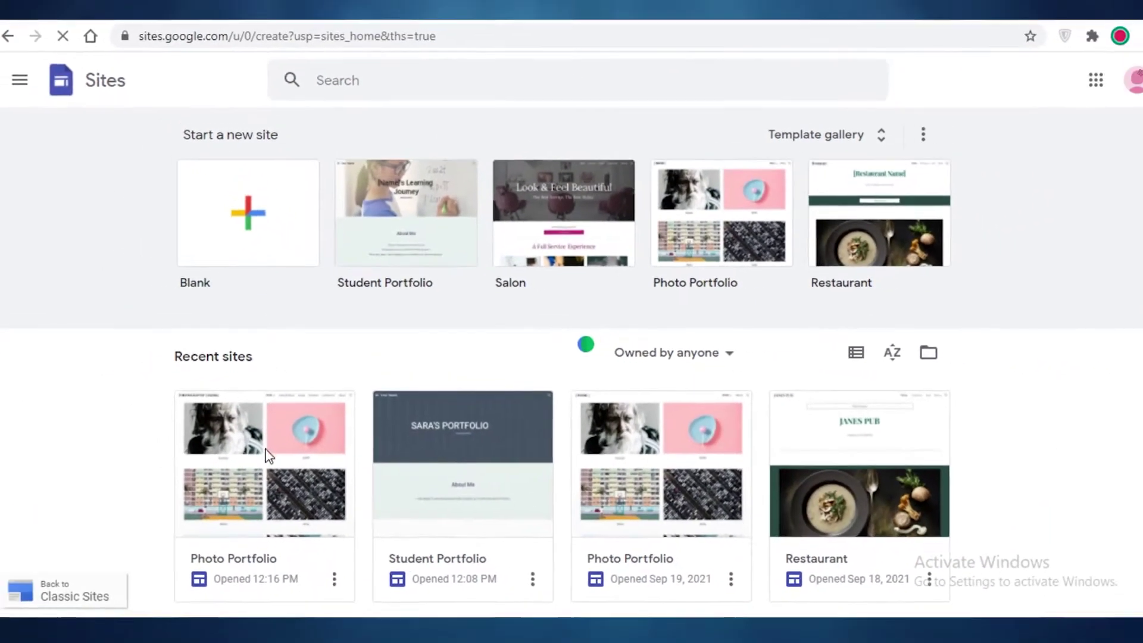
click(291, 442)
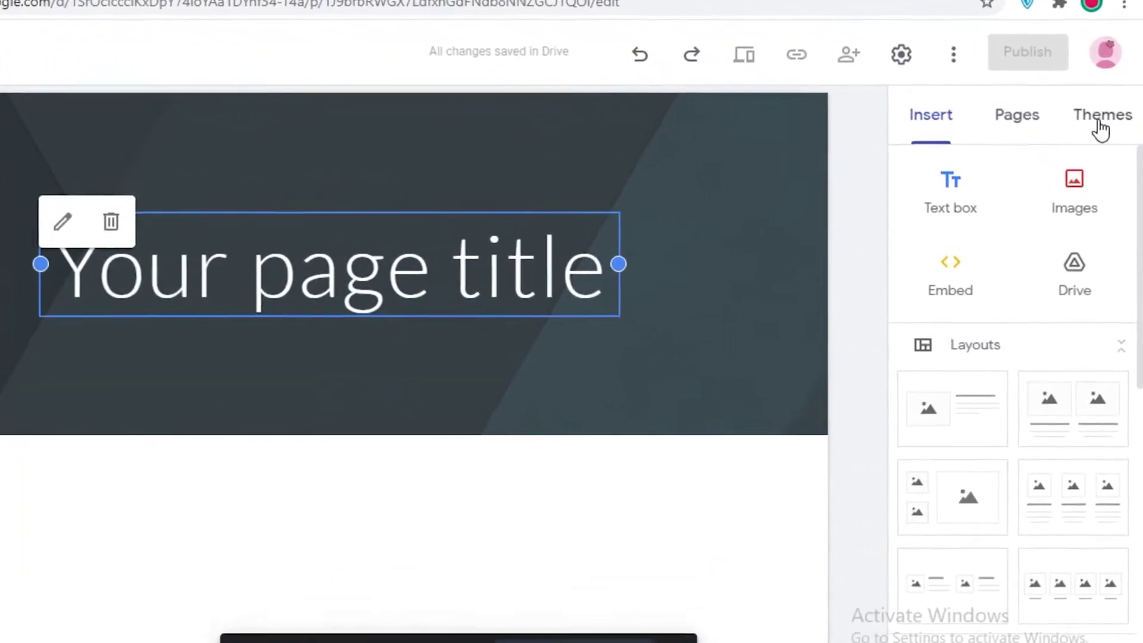
- Try the Diplomat and Vision themes on the site and settle on the Aristotle theme
click(1097, 114)
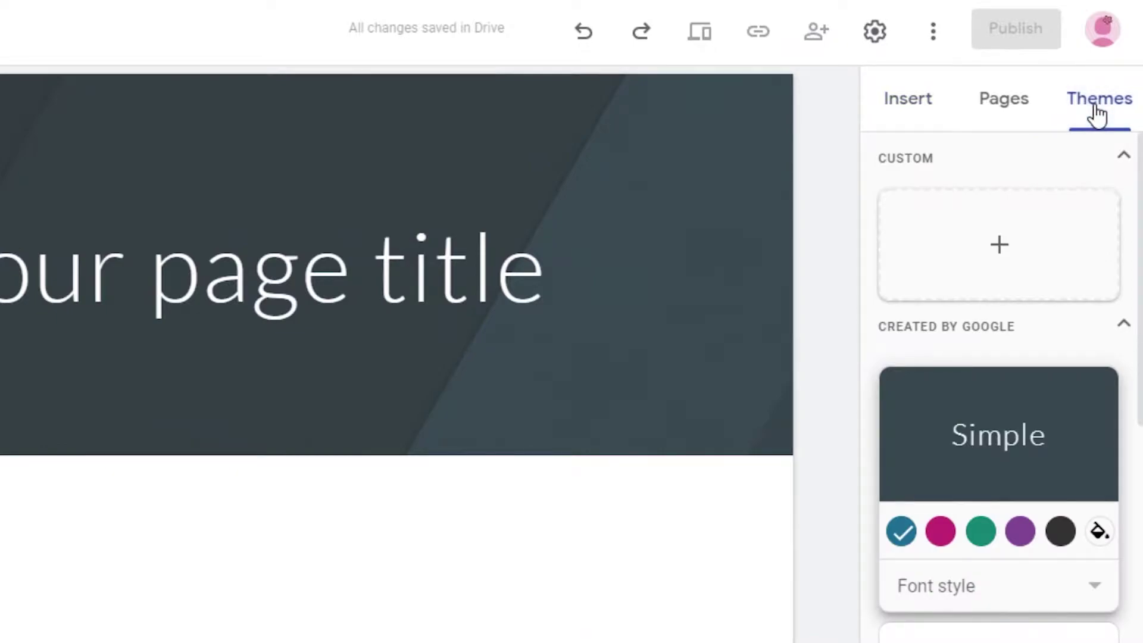
scroll(984, 359, down, 7)
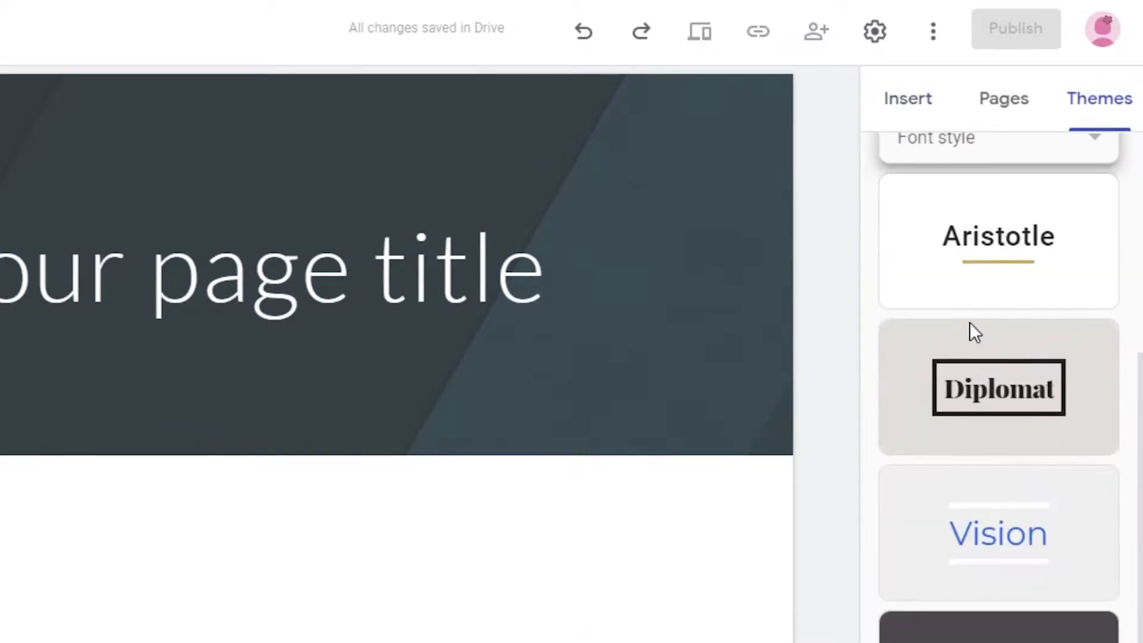
click(978, 396)
scroll(1006, 369, down, 3)
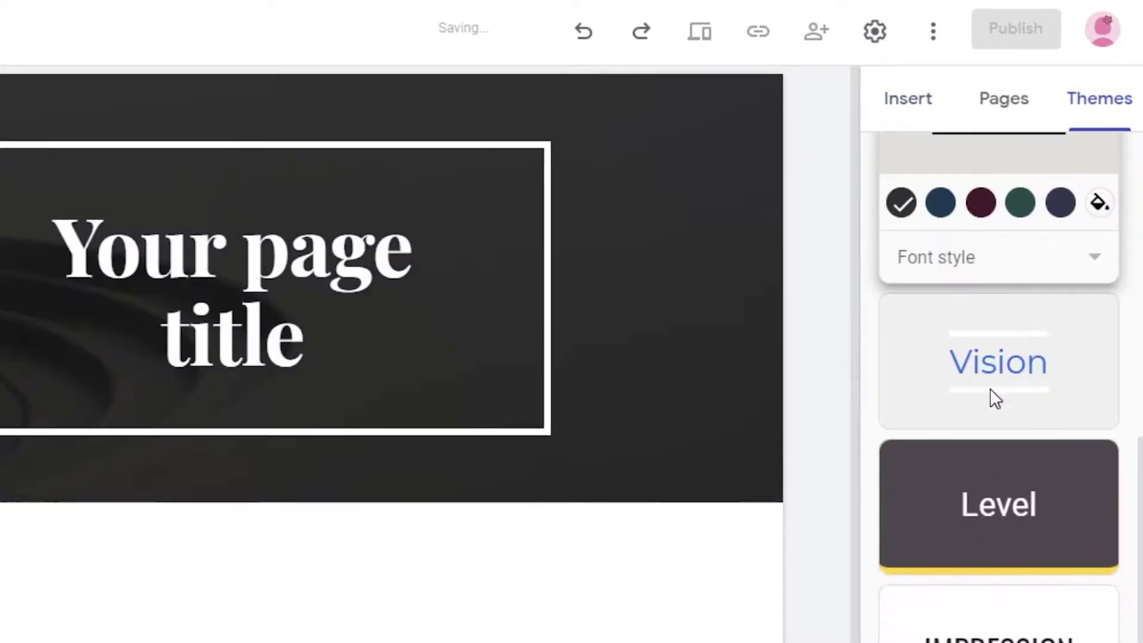
click(1010, 387)
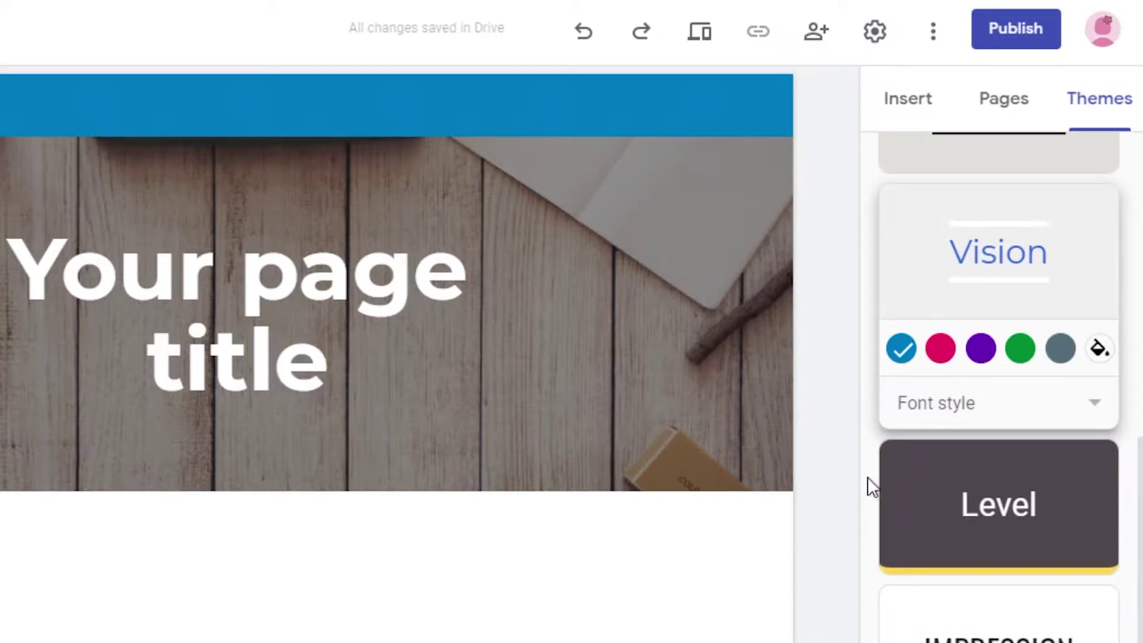
scroll(962, 400, up, 8)
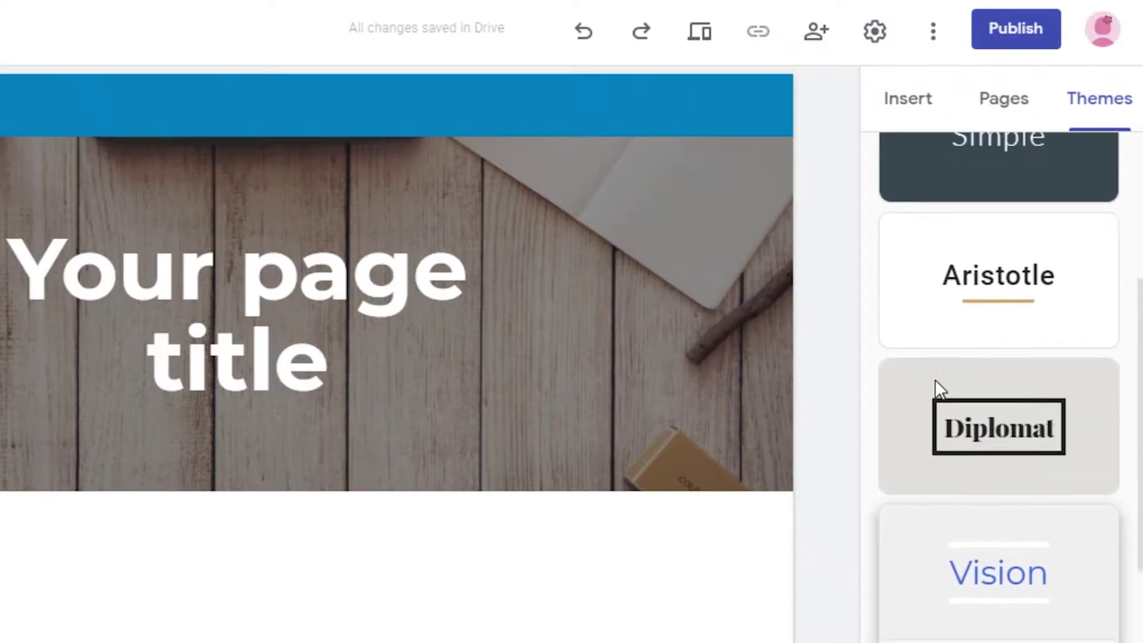
click(1052, 554)
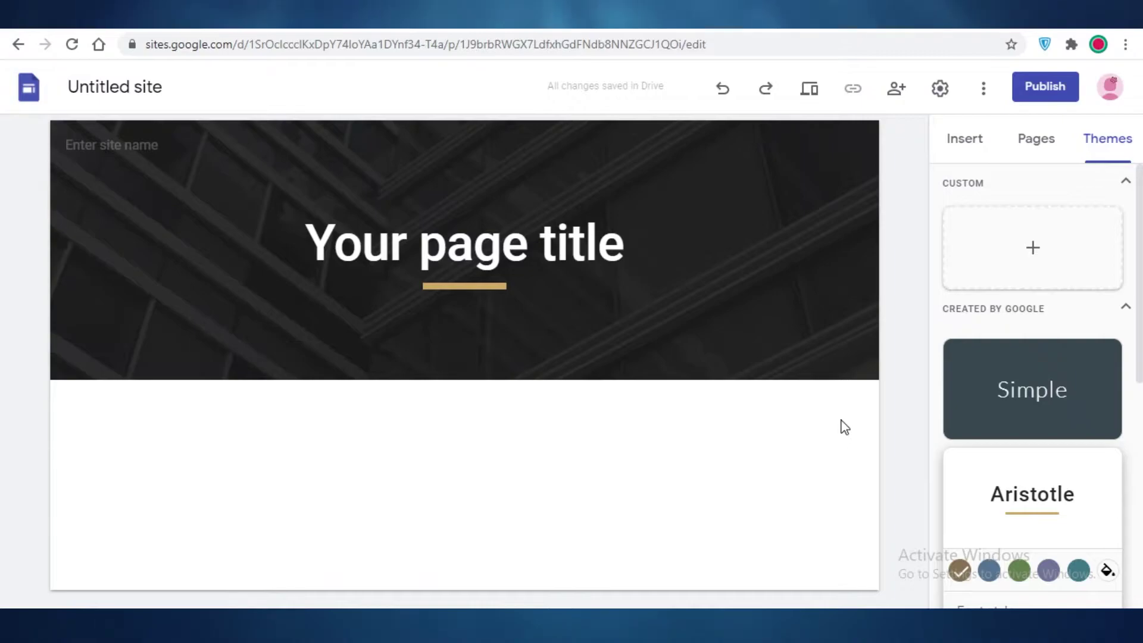
- View the custom theme creation dialog and dismiss it without creating a theme
click(1002, 280)
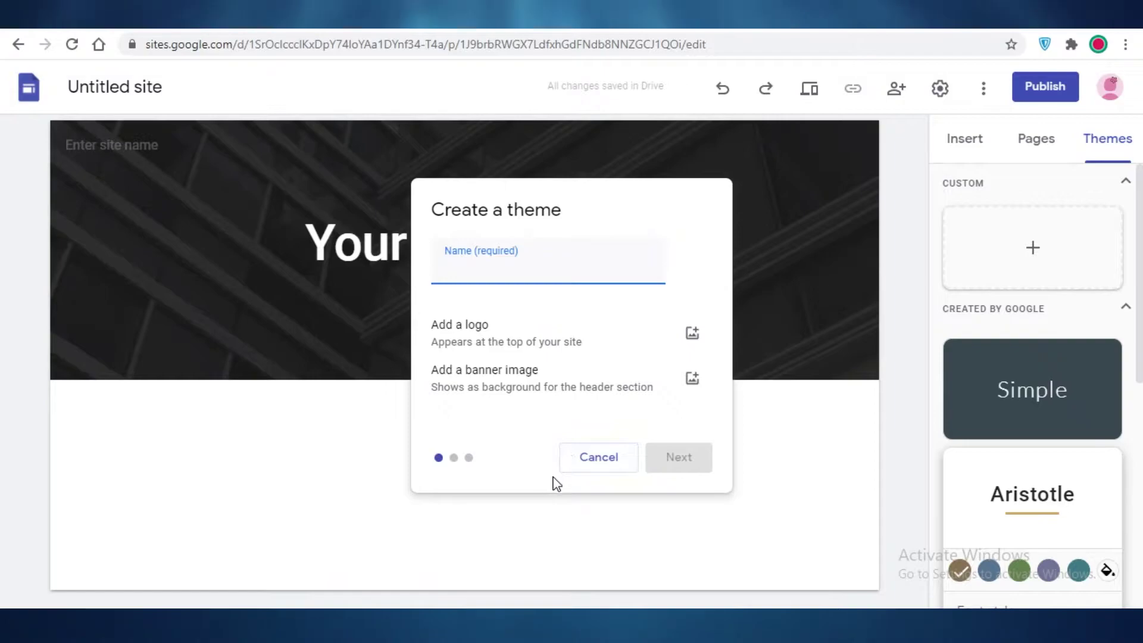
click(601, 456)
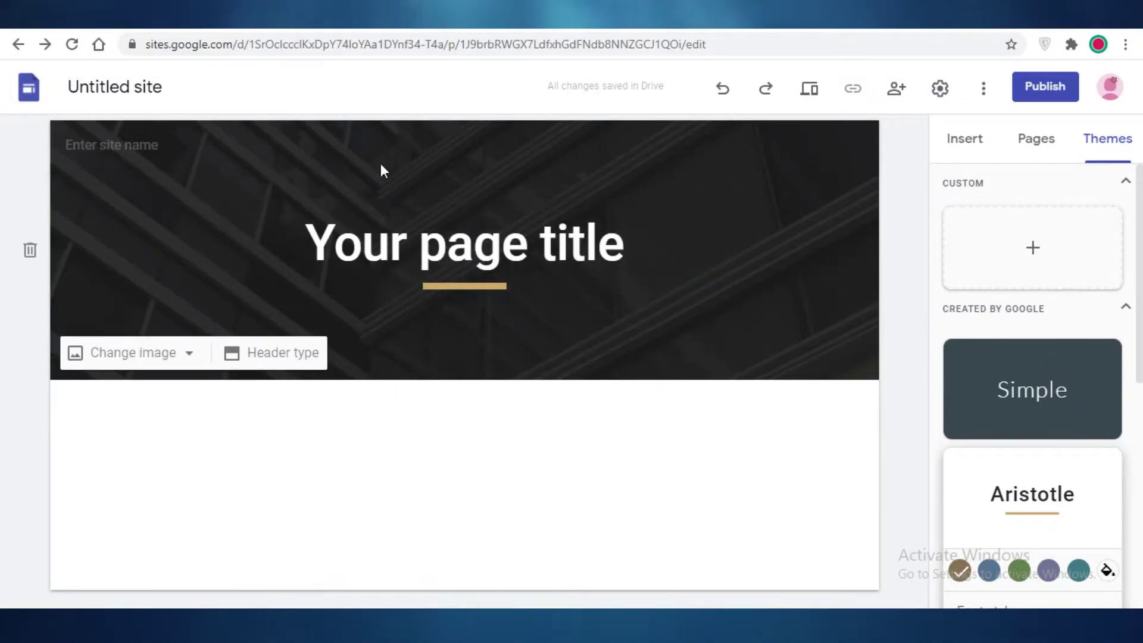
- Replace the placeholder page title in the header with "THE BEST PRICE"
triple_click(468, 253)
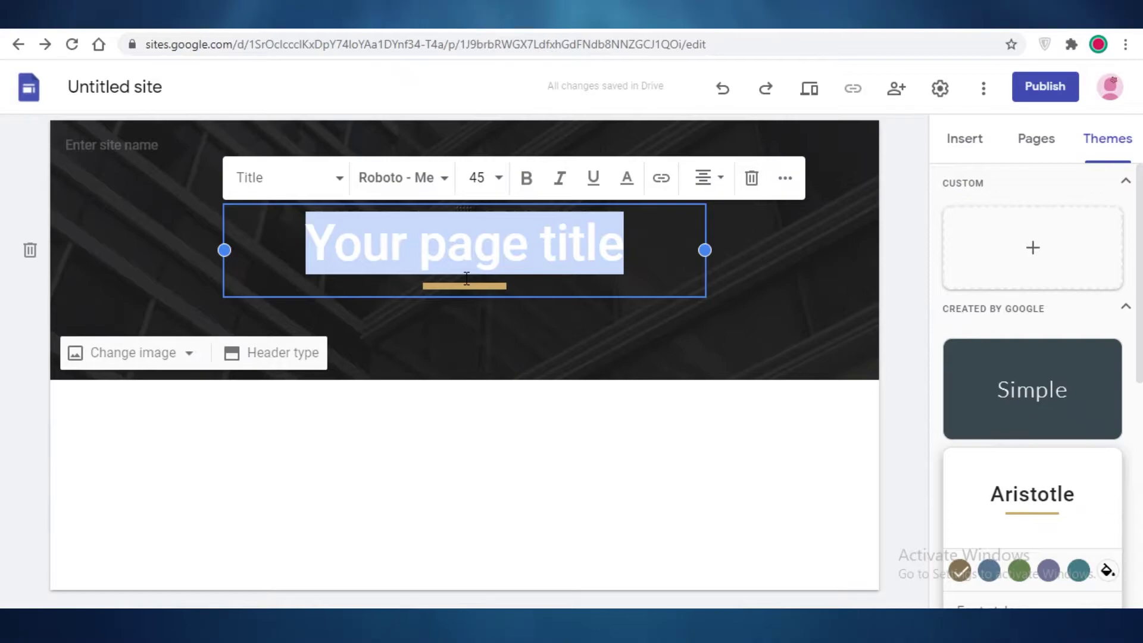
key(BackSpace)
text(THE BEST )
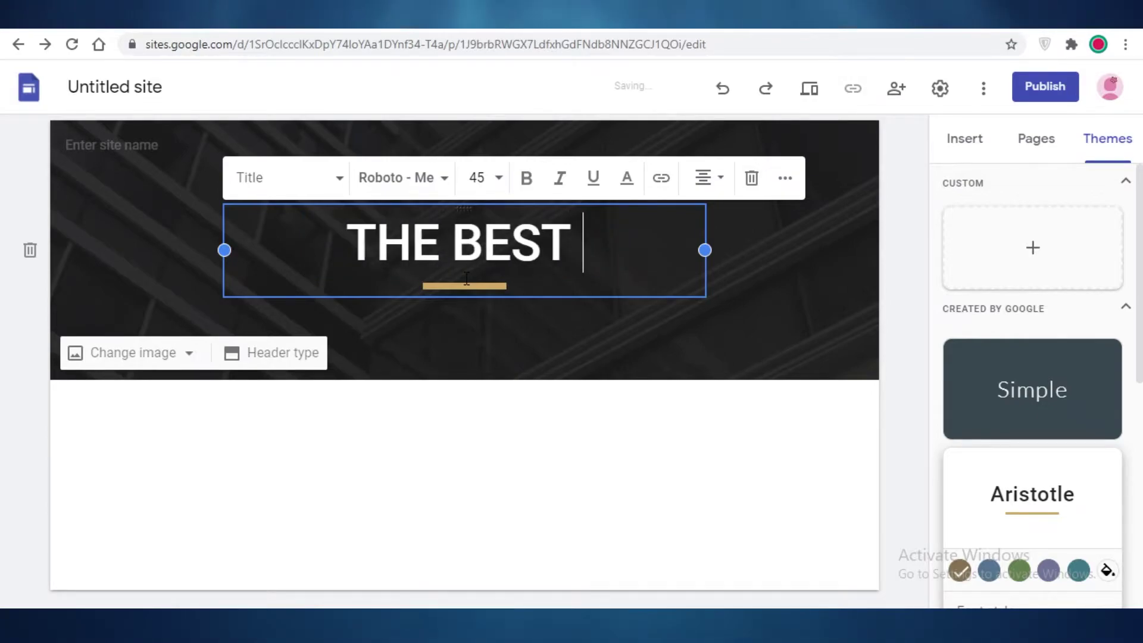
text(PRICE)
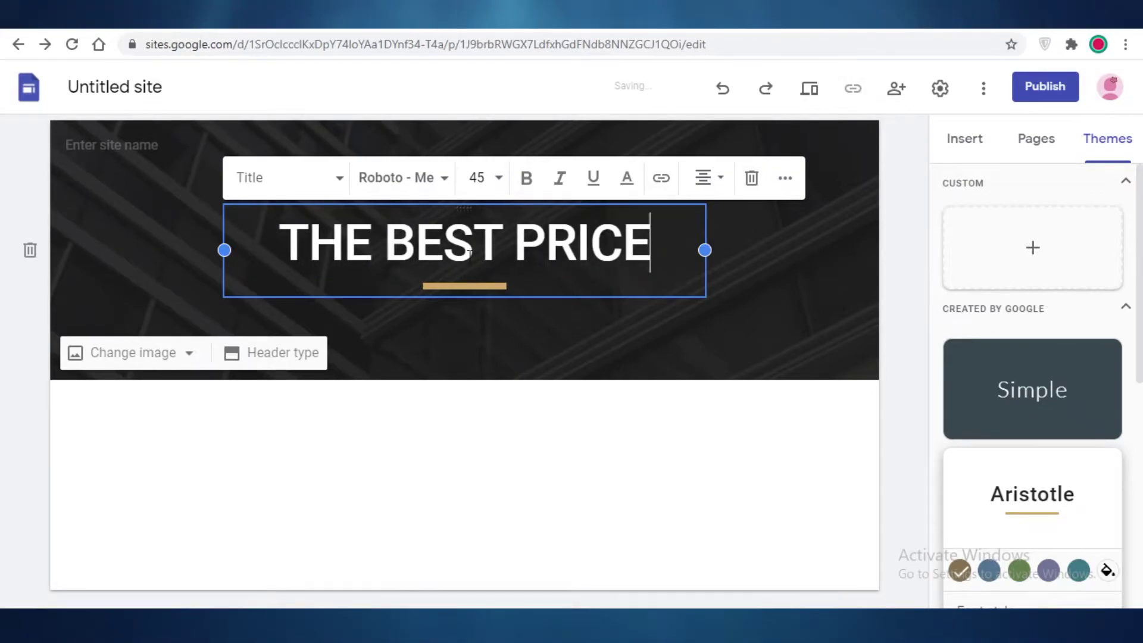
click(909, 266)
- Enter "THE BEST PRICE" as the site name in the header
click(145, 143)
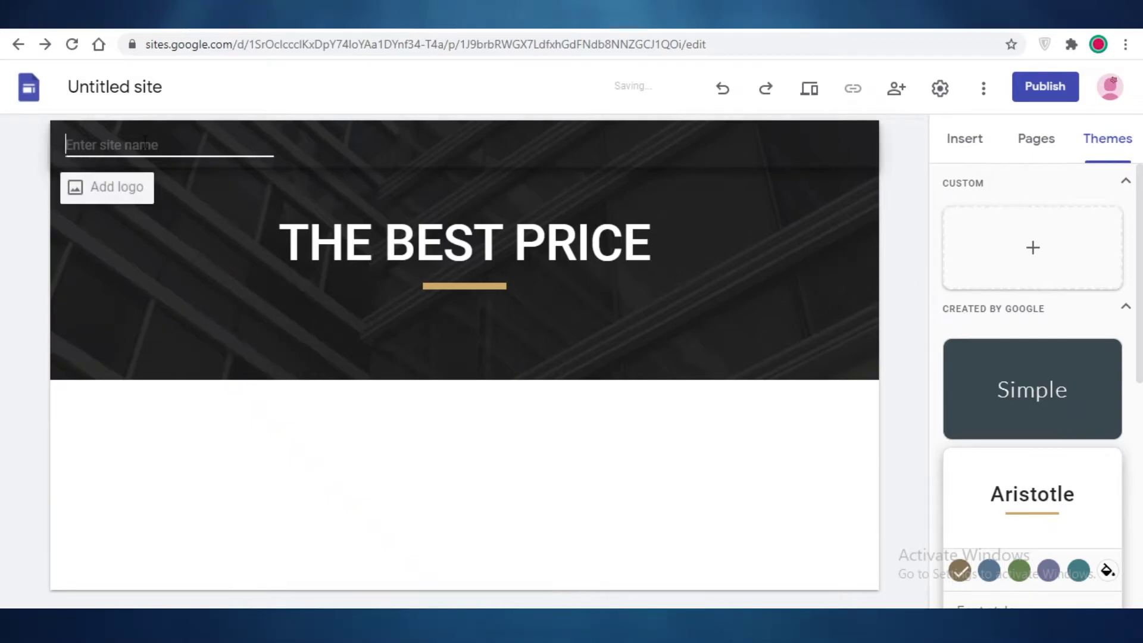
text(THE BE)
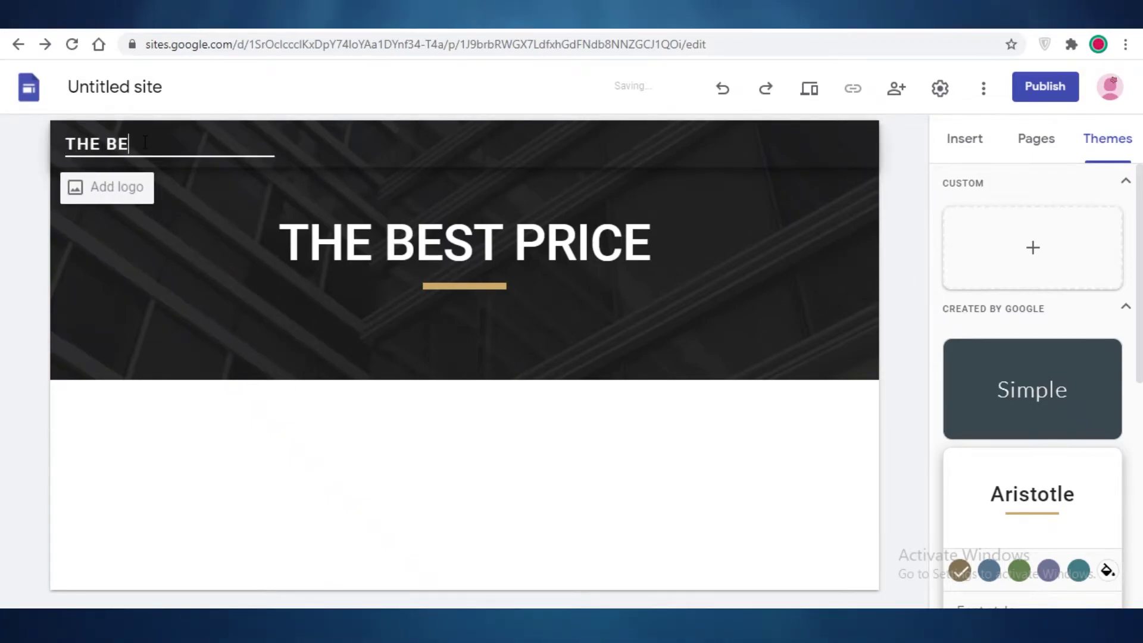
text(ST PRICE)
- Add a comma to the end of the page title and the line "THE BEST ITEMS!" beneath it
click(651, 244)
text(,)
key(Return)
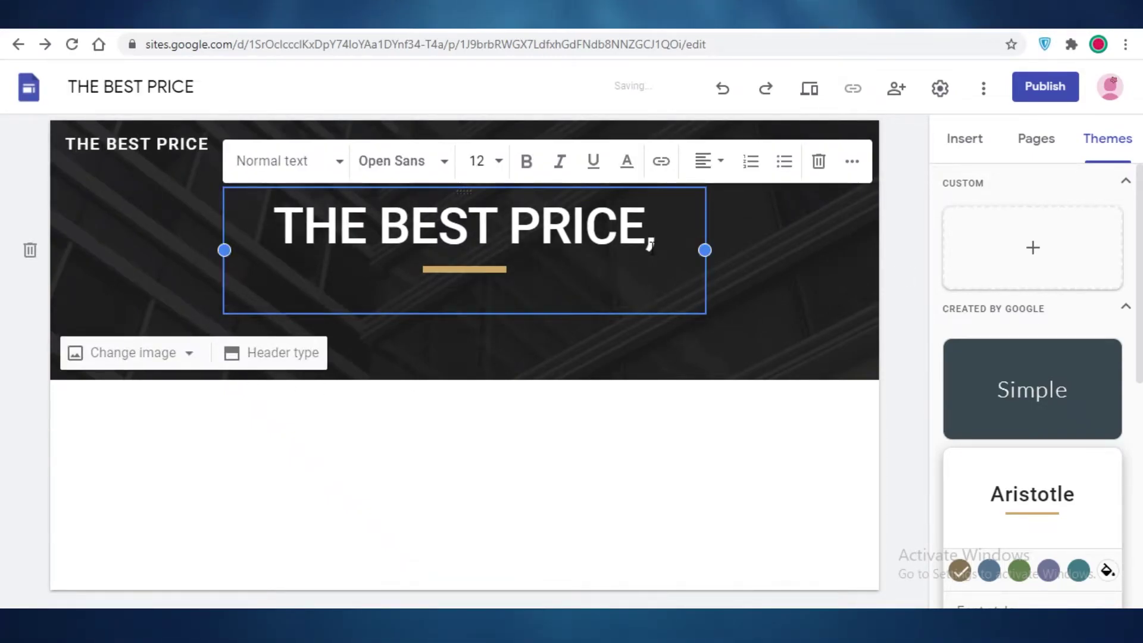
text(AS)
key(BackSpace)
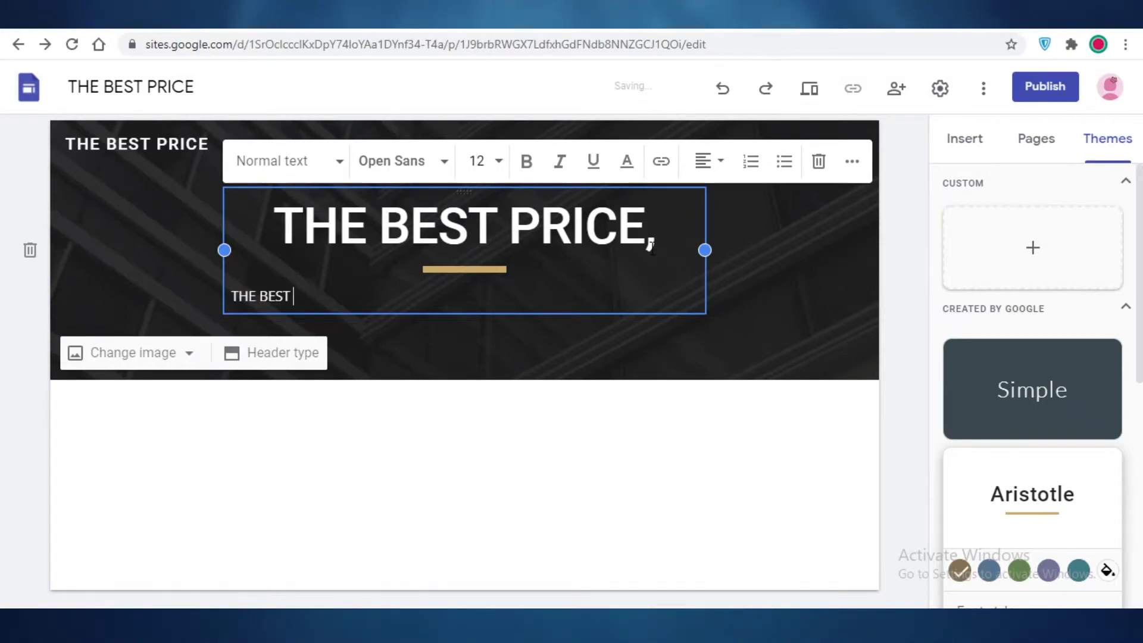
text(HE BEST ITEMS!)
click(893, 160)
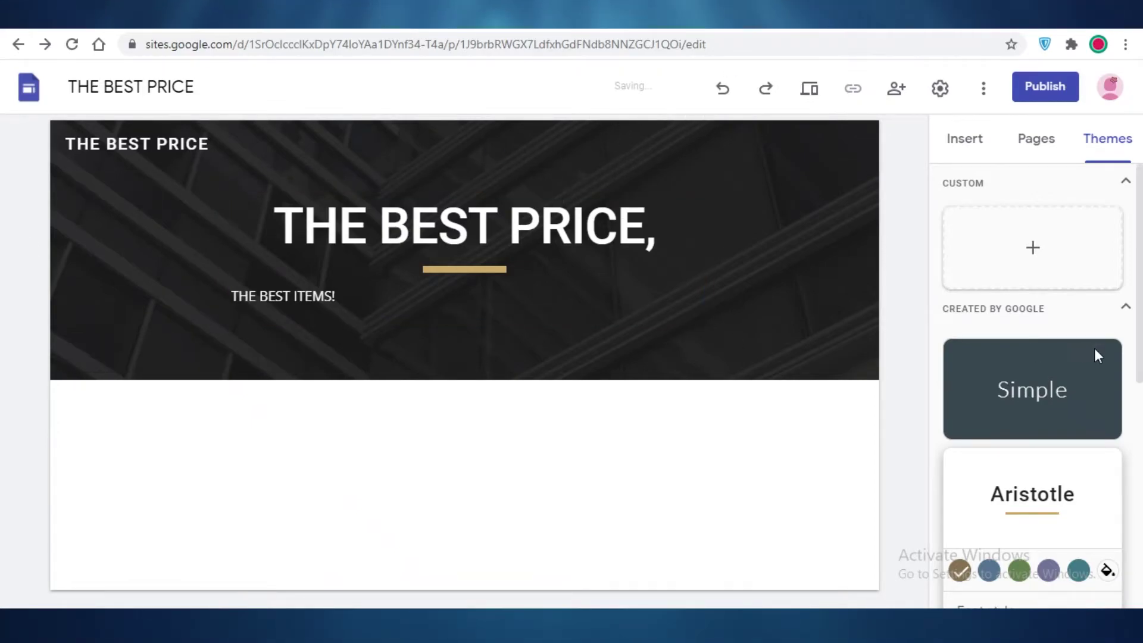
- Insert the Mickey T-shirt picture from the computer below the header and move it to the right side of its section
click(976, 140)
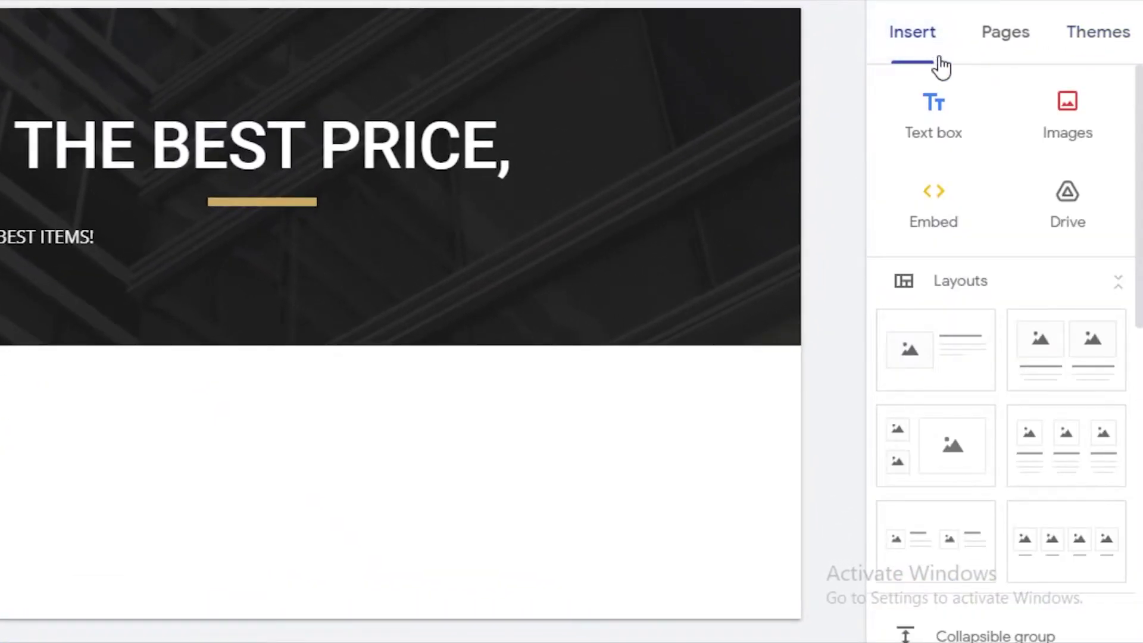
scroll(893, 149, down, 10)
scroll(911, 133, up, 10)
click(1069, 116)
click(1081, 197)
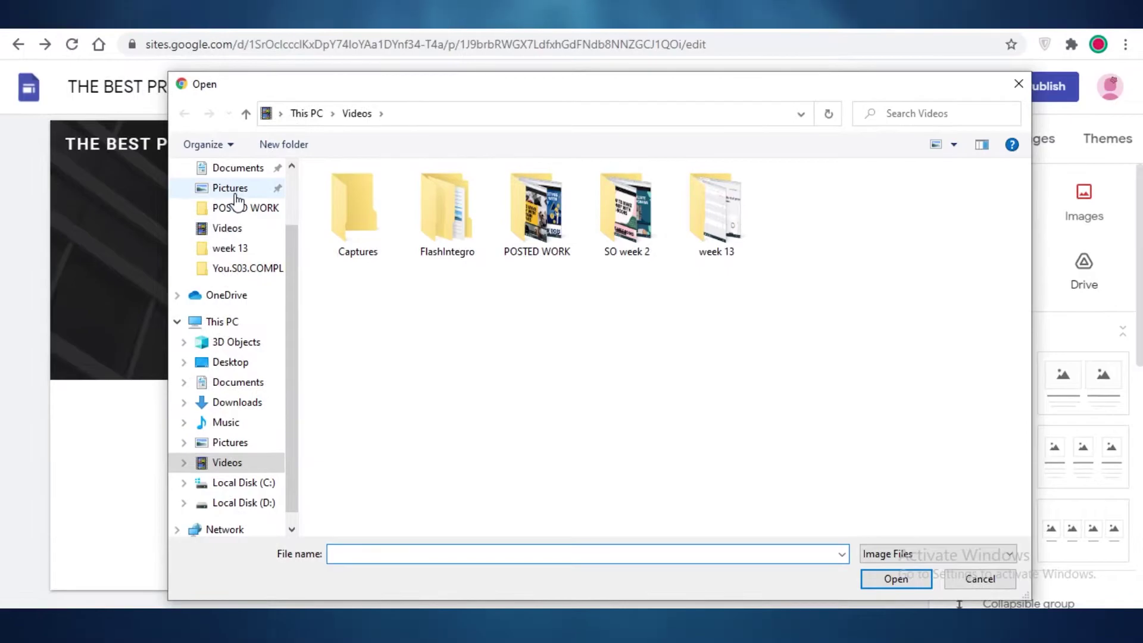
click(124, 154)
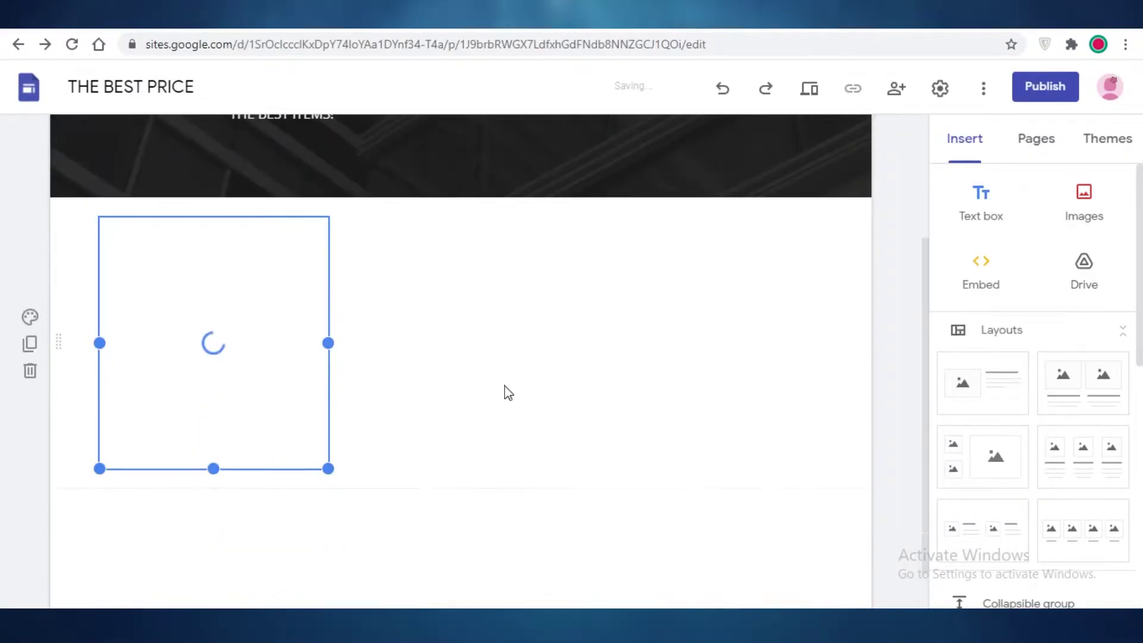
drag(223, 268, 719, 234)
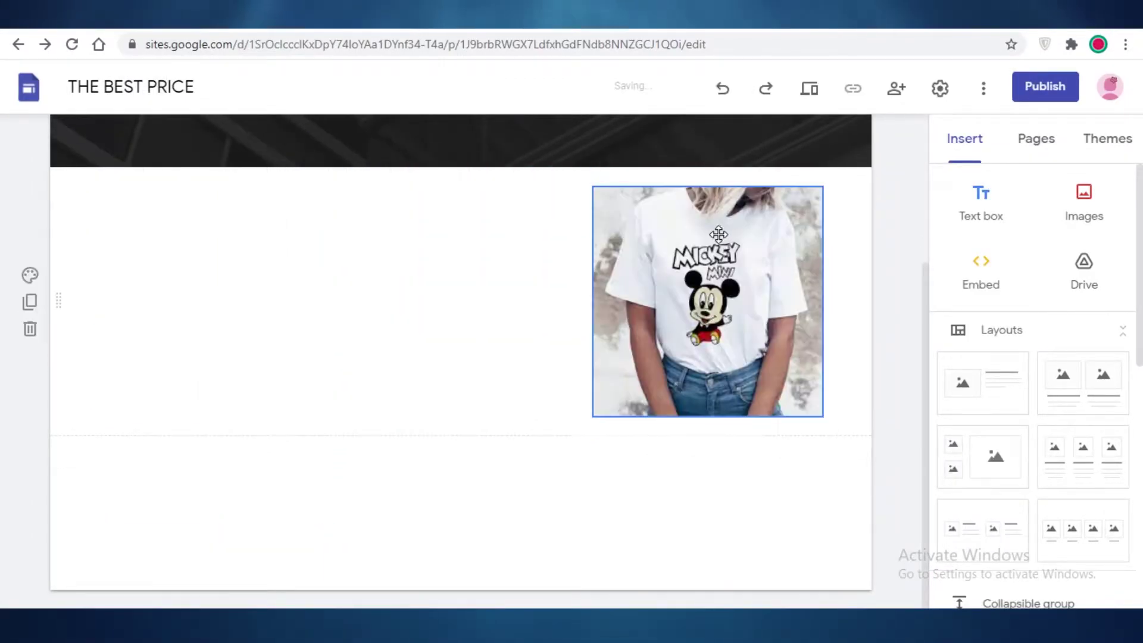
- Search Google Images for "TSHIRT" from the image picker
click(1084, 204)
click(1097, 290)
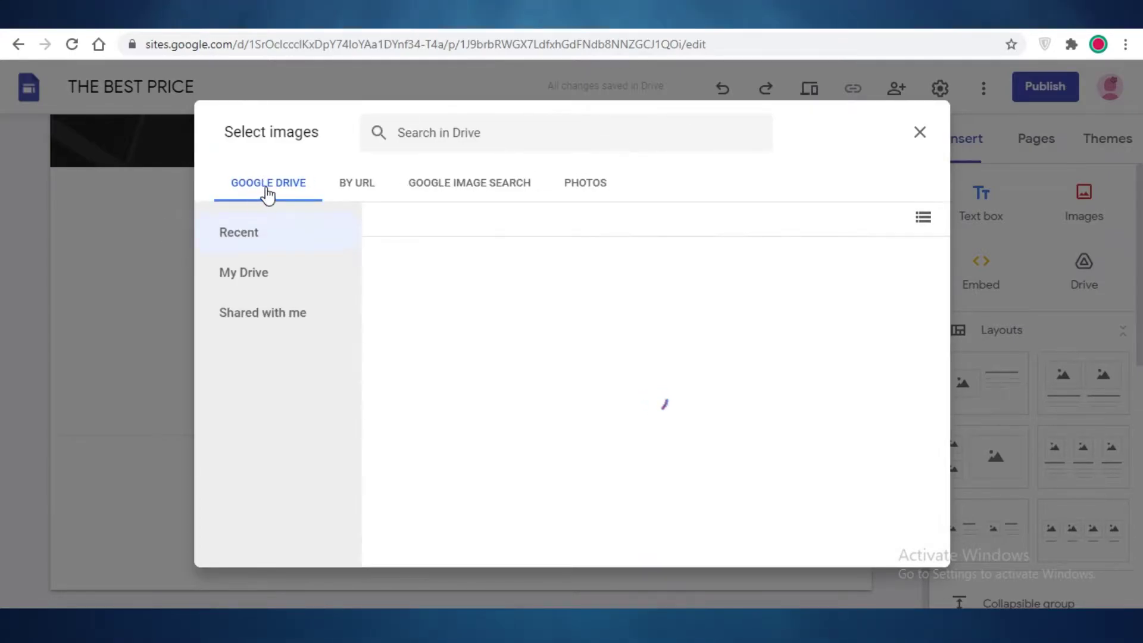
click(599, 188)
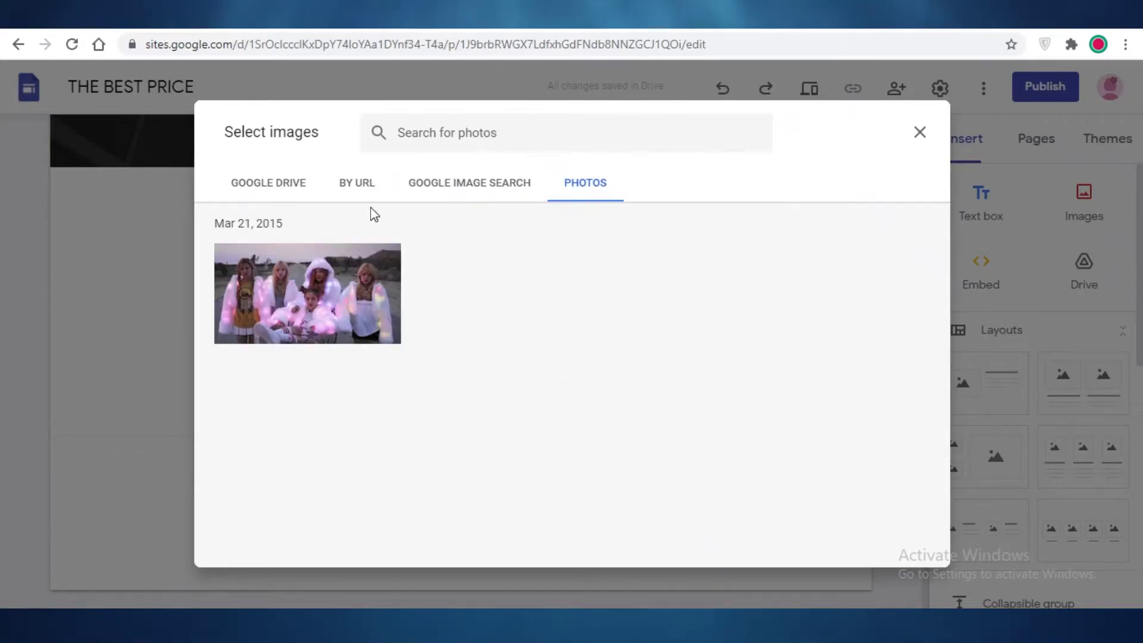
click(502, 179)
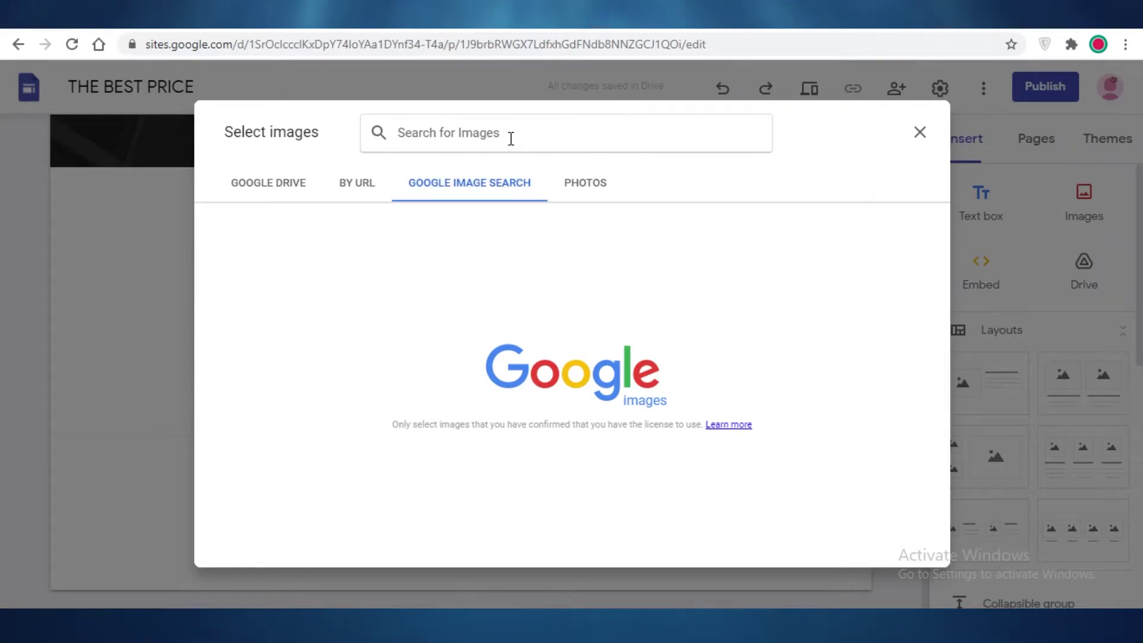
text(T)
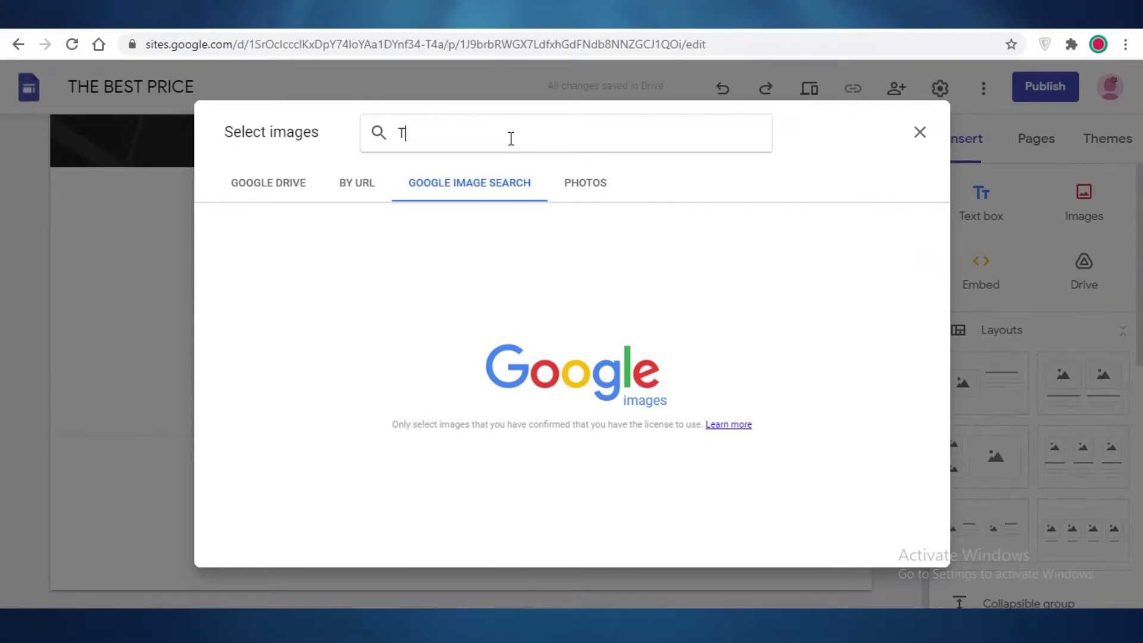
text(SHIRT)
key(Return)
- Insert the white Fictive T-shirt picture from the search results onto the page
scroll(705, 276, down, 6)
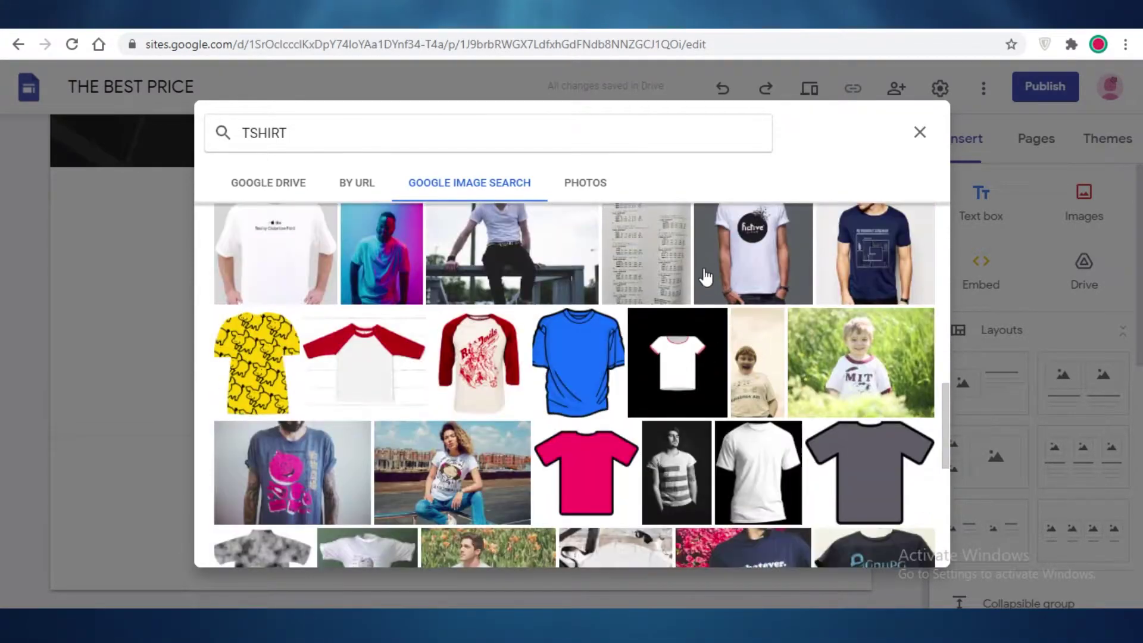
click(705, 277)
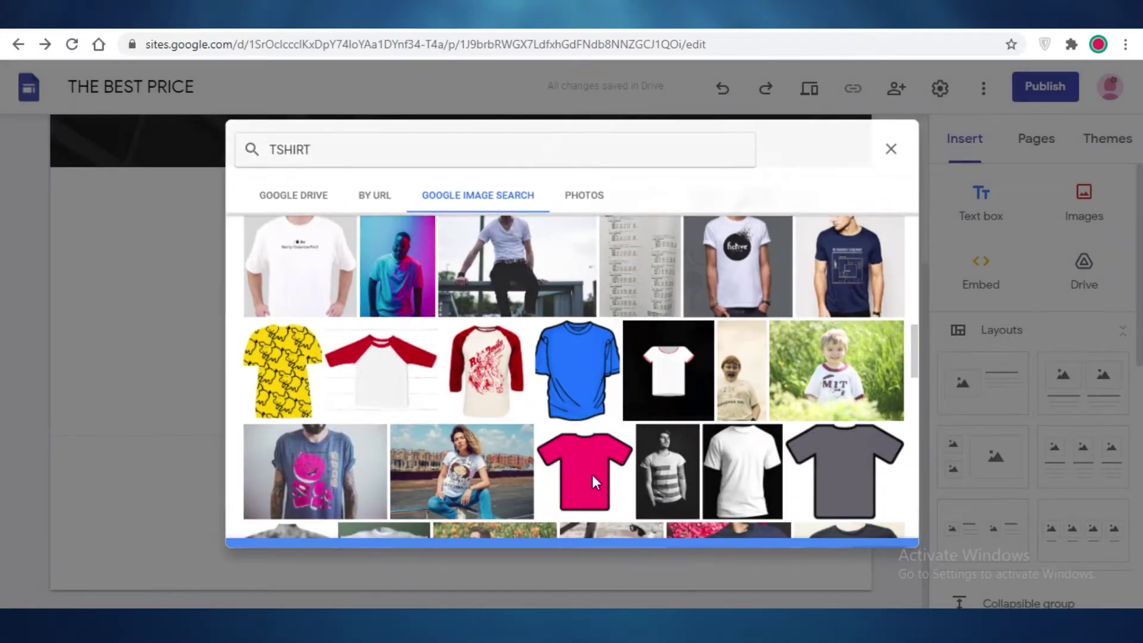
click(904, 545)
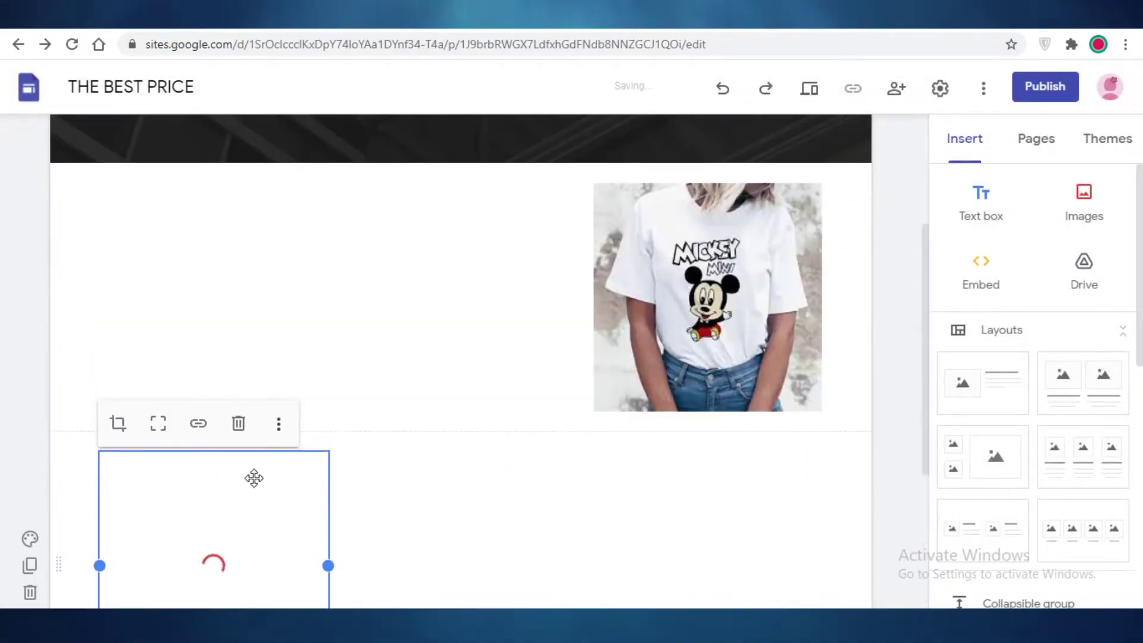
- Move the Fictive T-shirt picture into the Mickey picture's section and space both pictures evenly side by side
drag(238, 470, 440, 223)
click(399, 298)
drag(398, 298, 327, 287)
drag(510, 273, 649, 270)
click(368, 284)
scroll(685, 285, up, 3)
scroll(620, 475, down, 3)
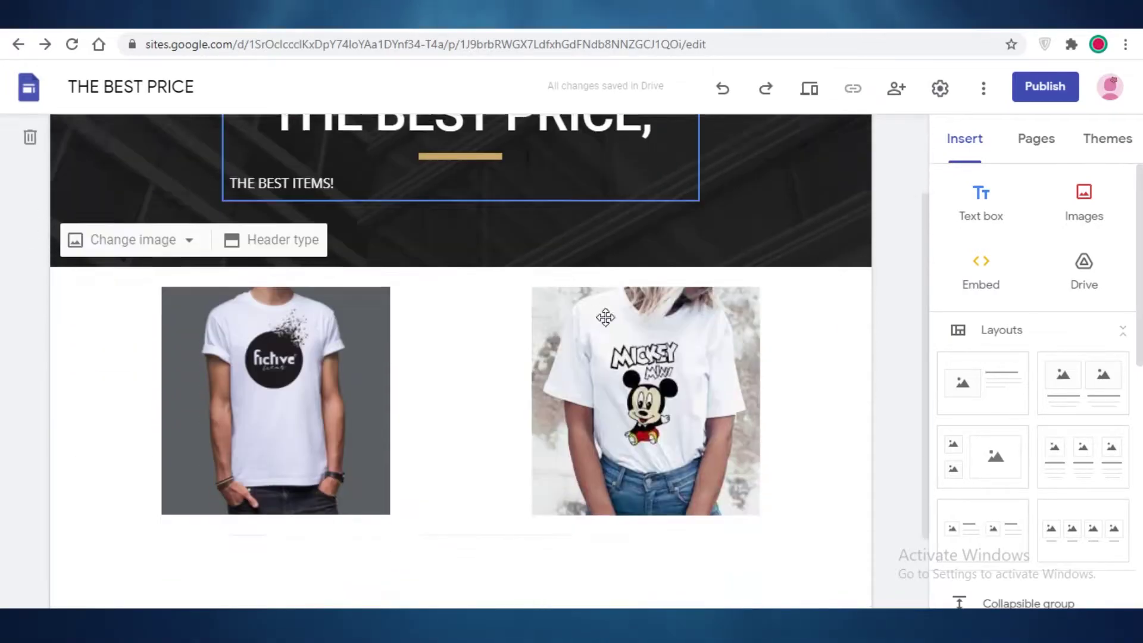
click(595, 420)
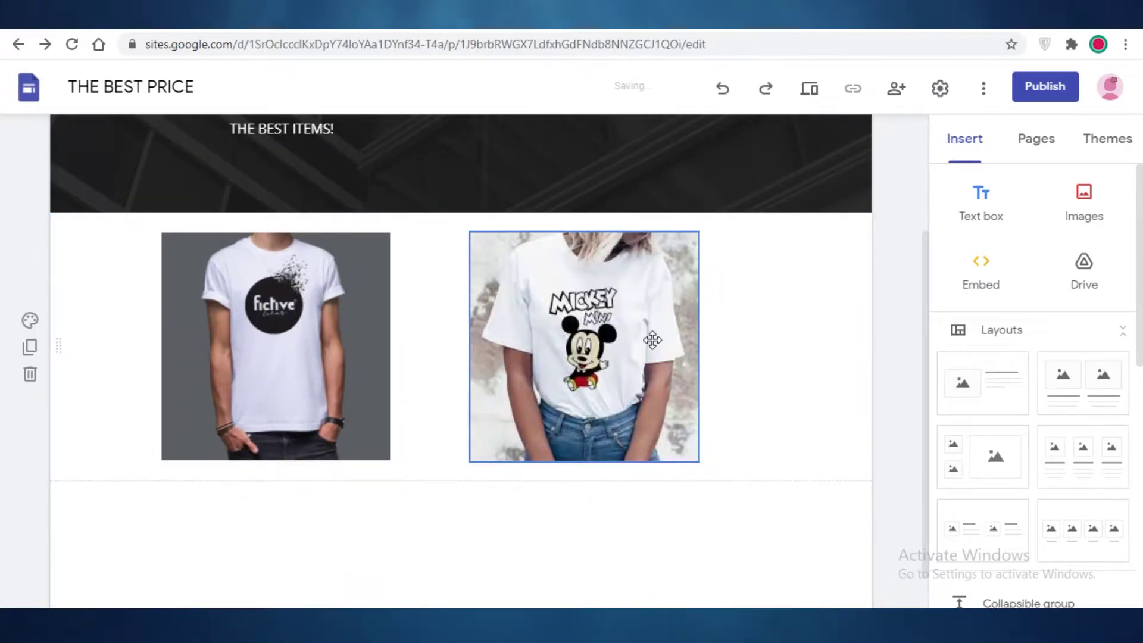
drag(652, 342, 661, 345)
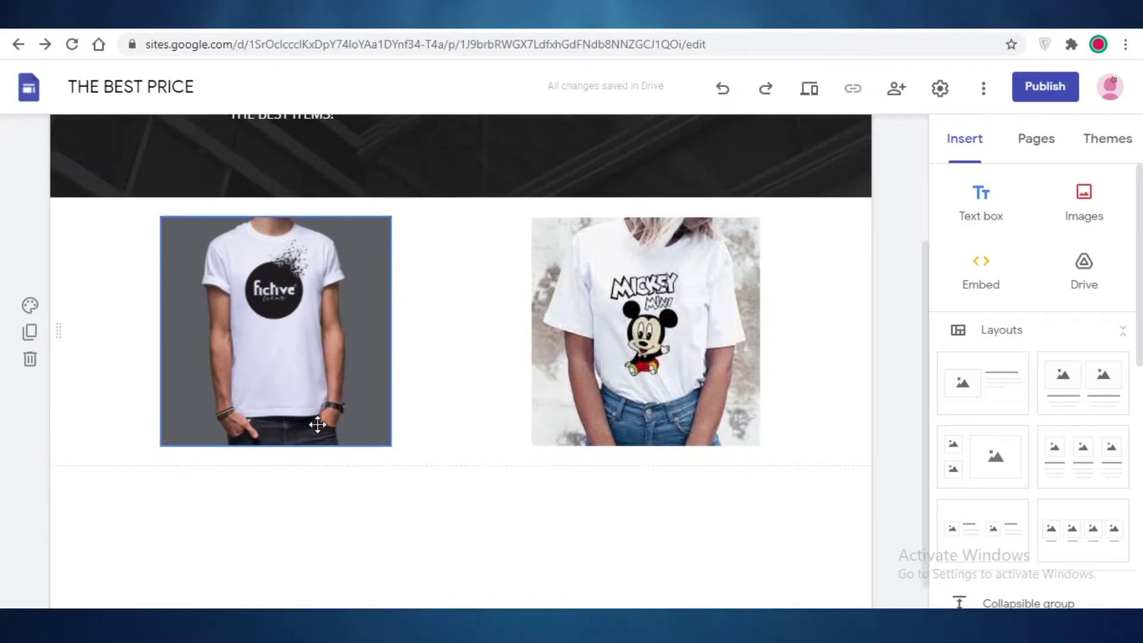
scroll(899, 135, down, 1)
scroll(375, 163, up, 3)
scroll(357, 347, down, 3)
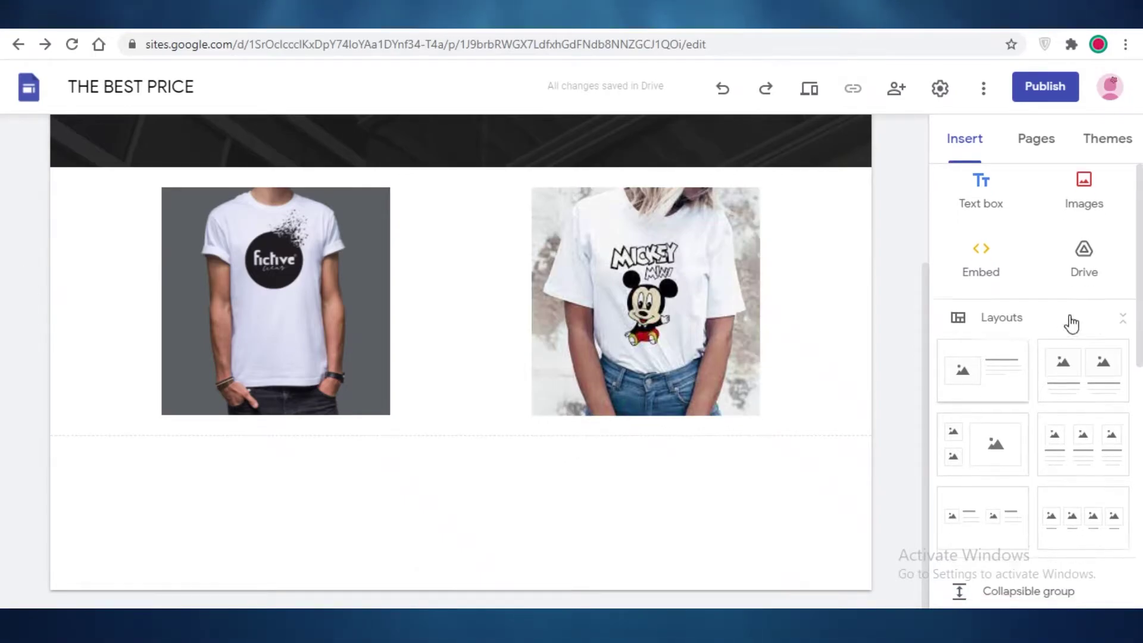
scroll(958, 226, down, 5)
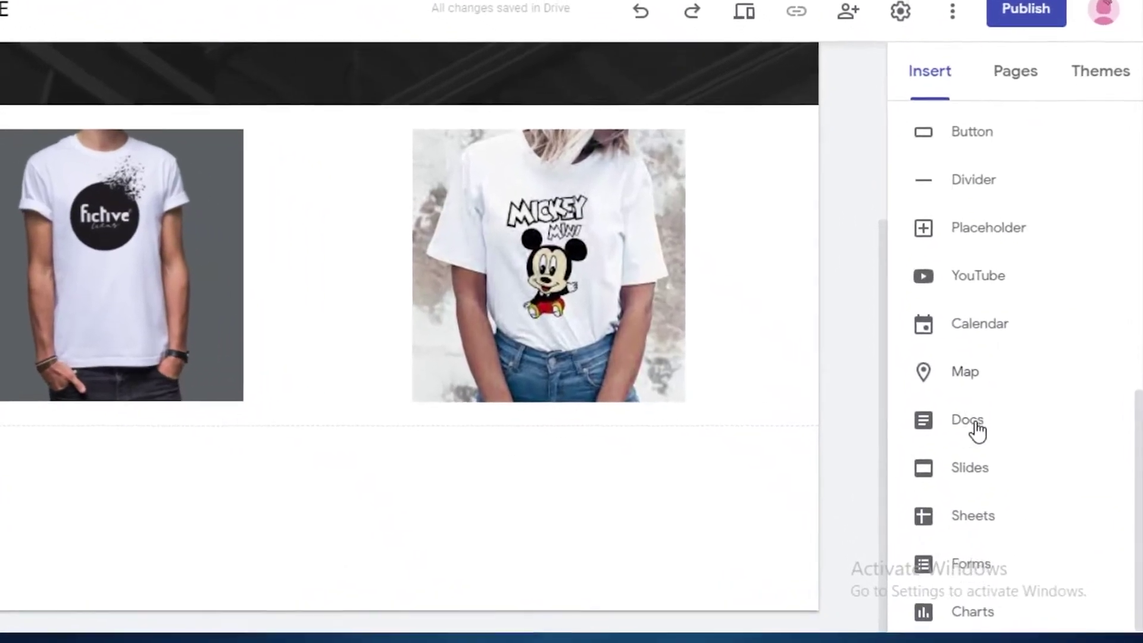
scroll(952, 468, up, 2)
scroll(889, 477, down, 2)
scroll(881, 416, up, 2)
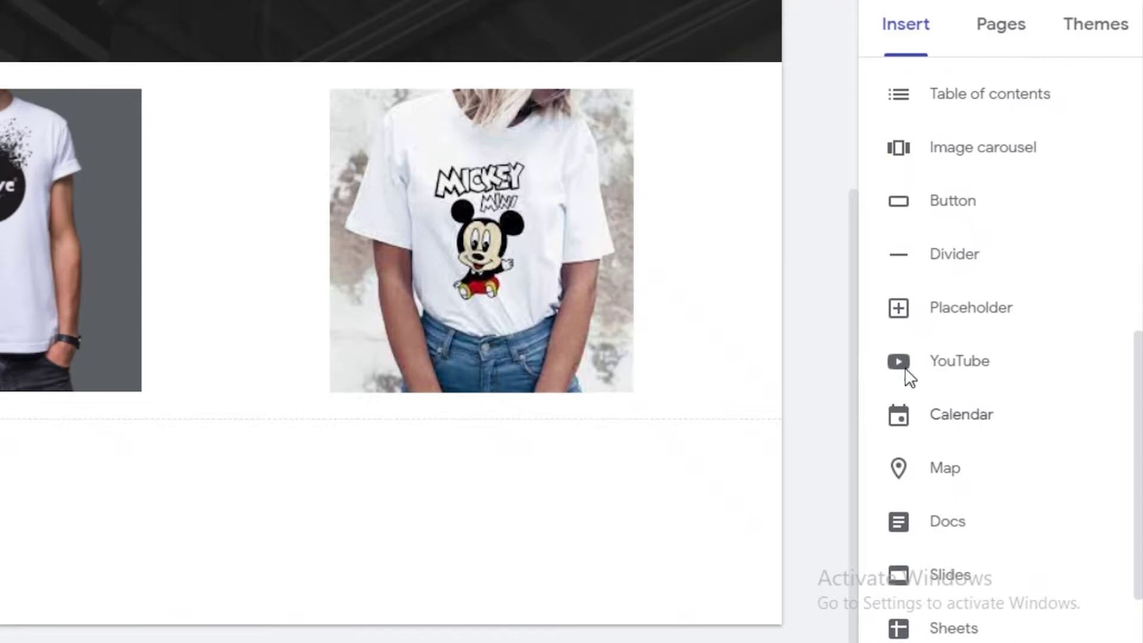
click(905, 208)
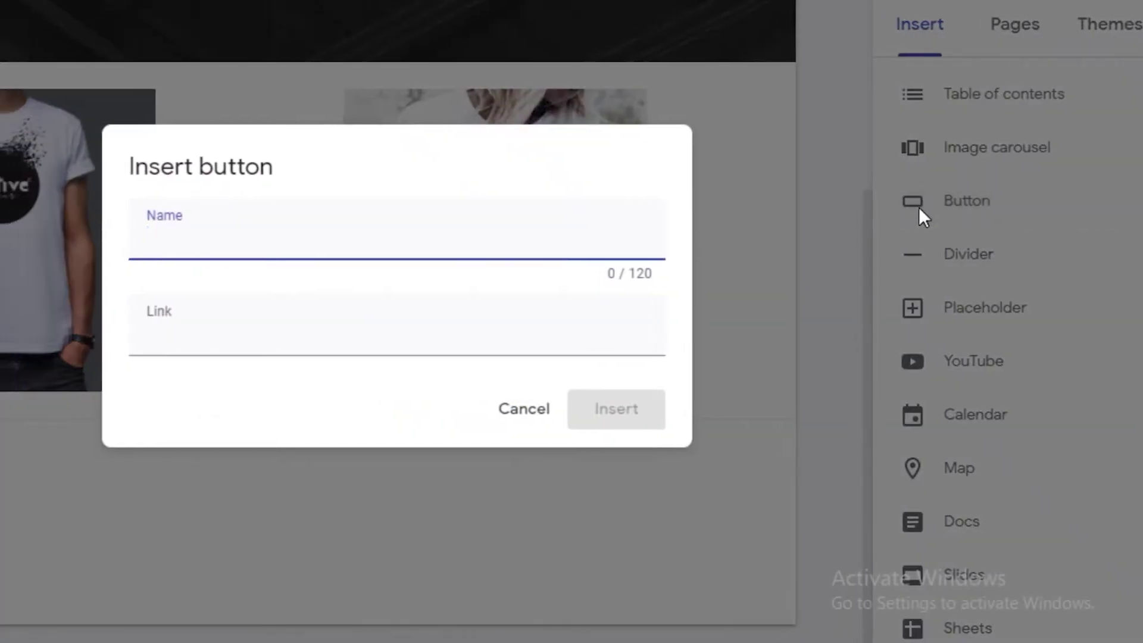
click(1073, 203)
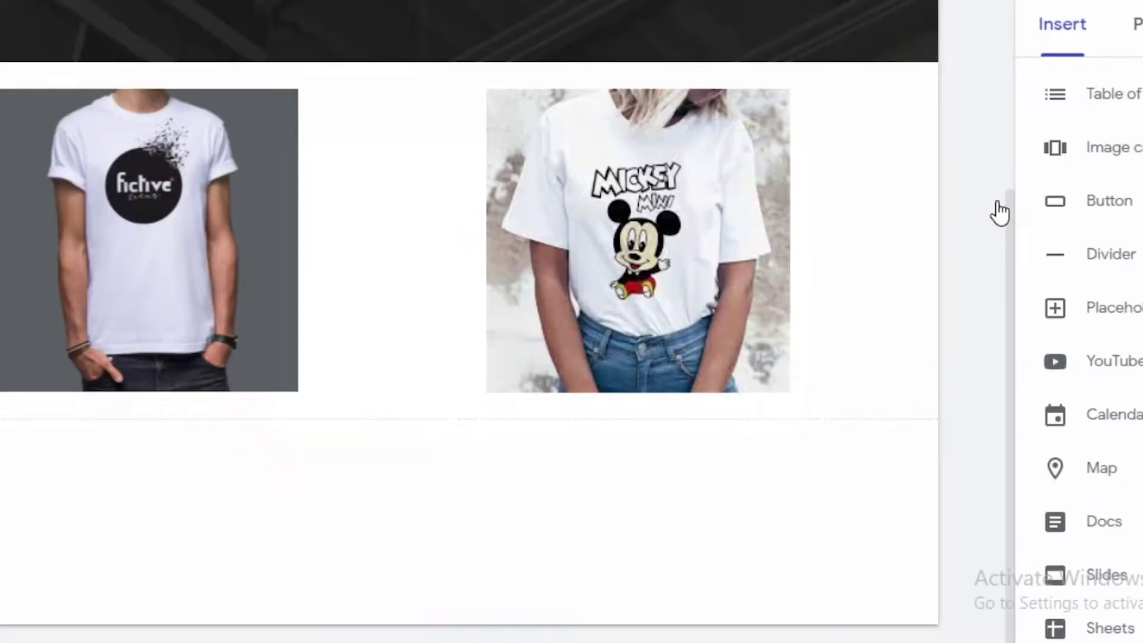
click(1058, 27)
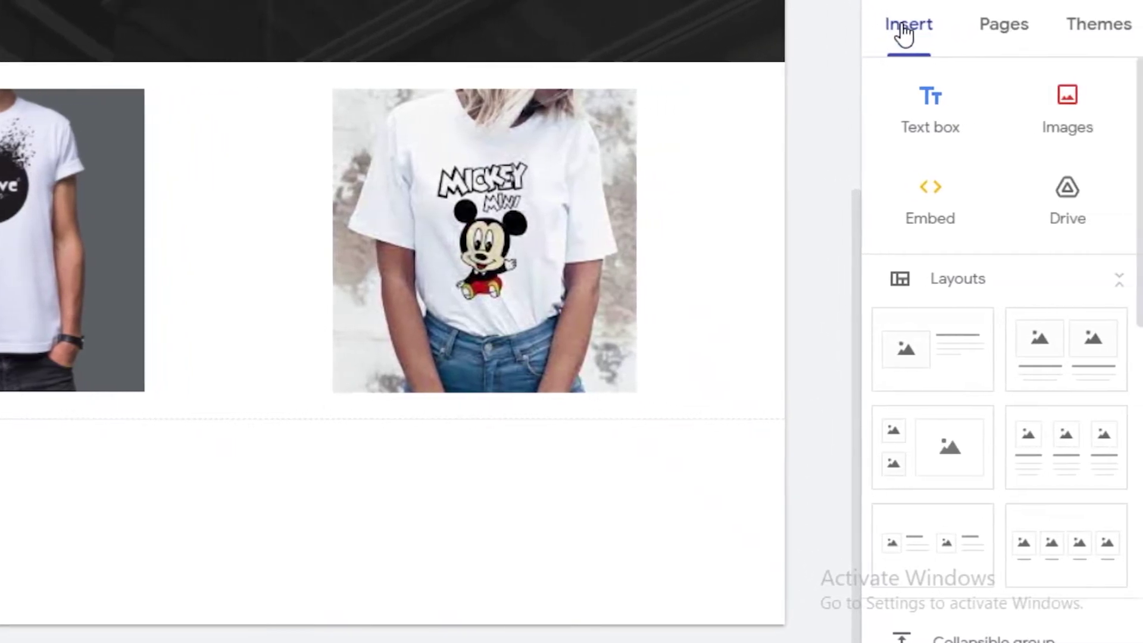
- Start inserting a new button and name it "BUY NOW!"
scroll(1048, 253, down, 9)
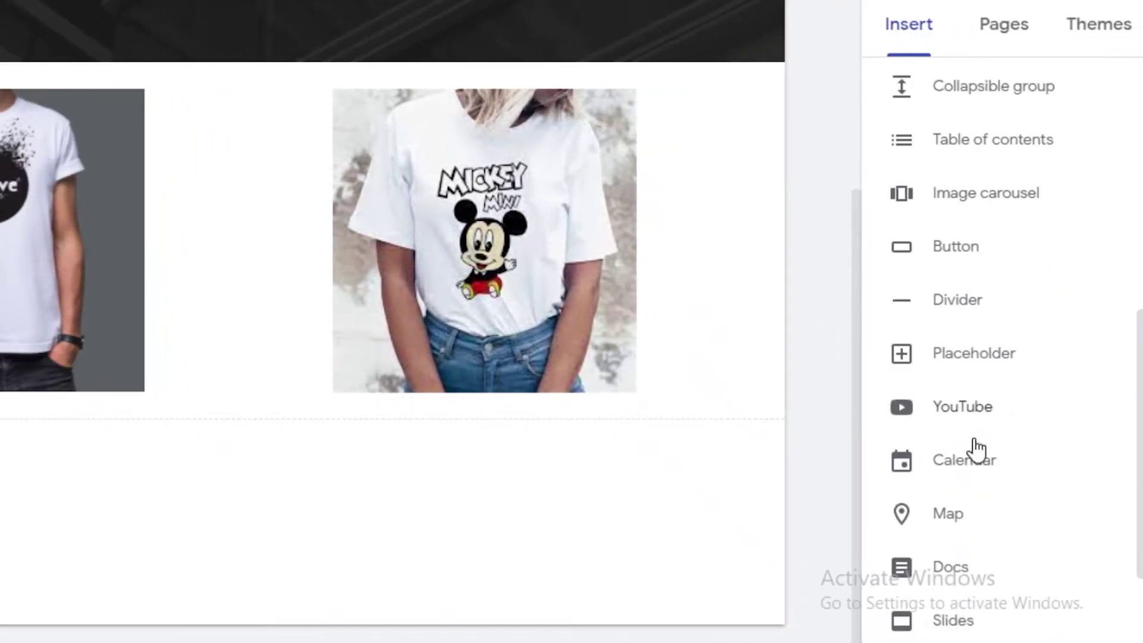
click(925, 245)
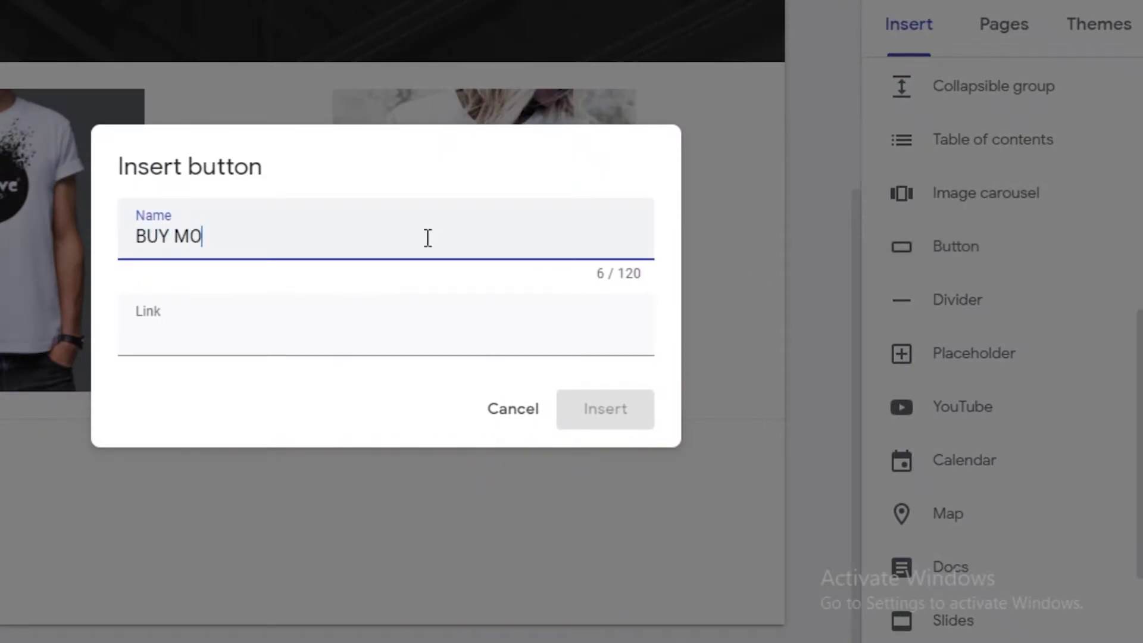
text(BUY NOW!)
- Copy the Mickey T-shirt product page's address from Amazon and insert the button with it as the link
click(305, 337)
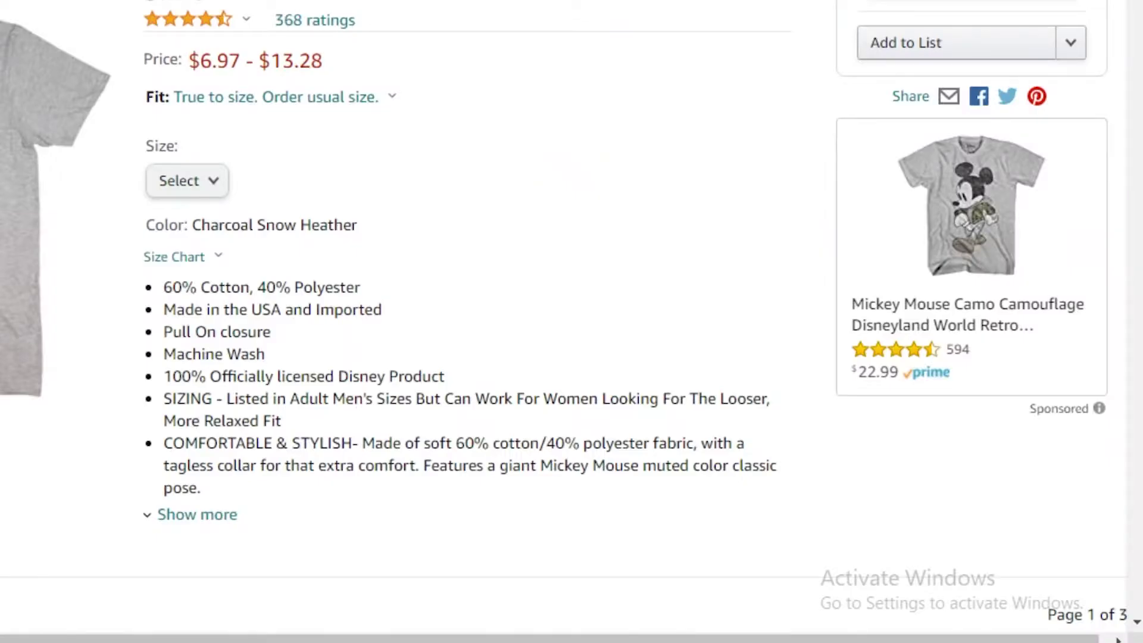
right_click(290, 2)
click(305, 44)
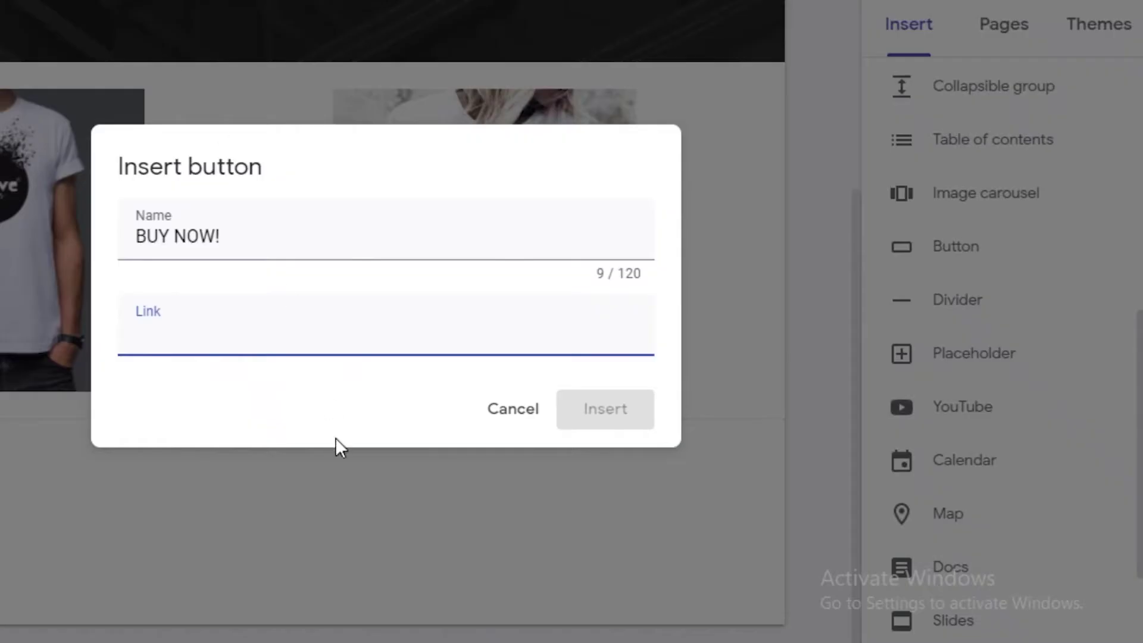
right_click(191, 332)
click(280, 160)
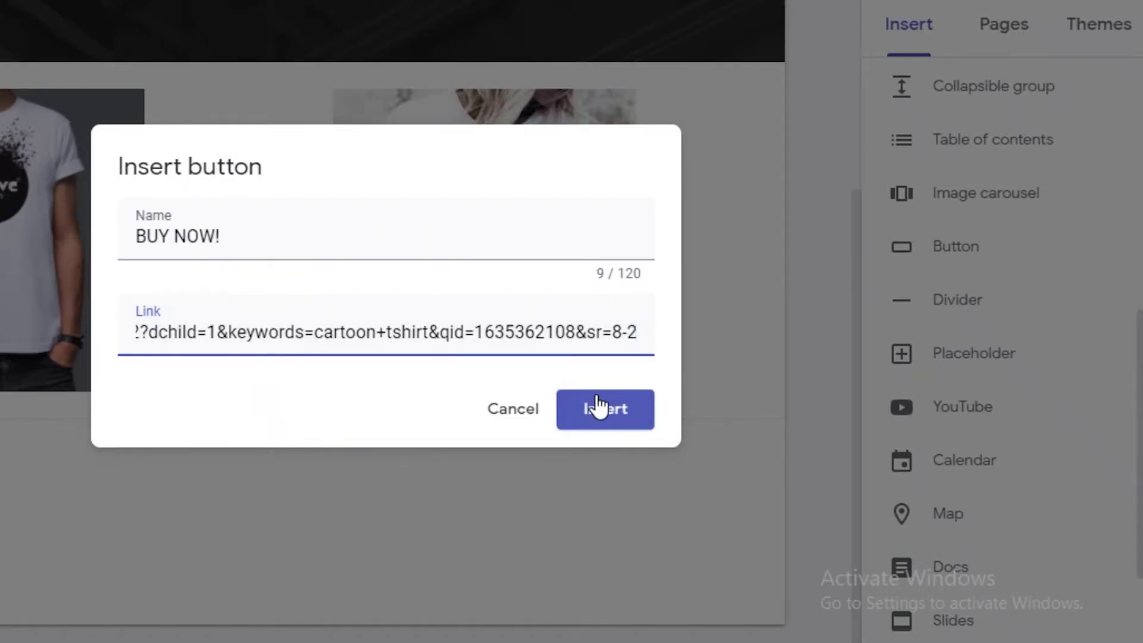
click(599, 407)
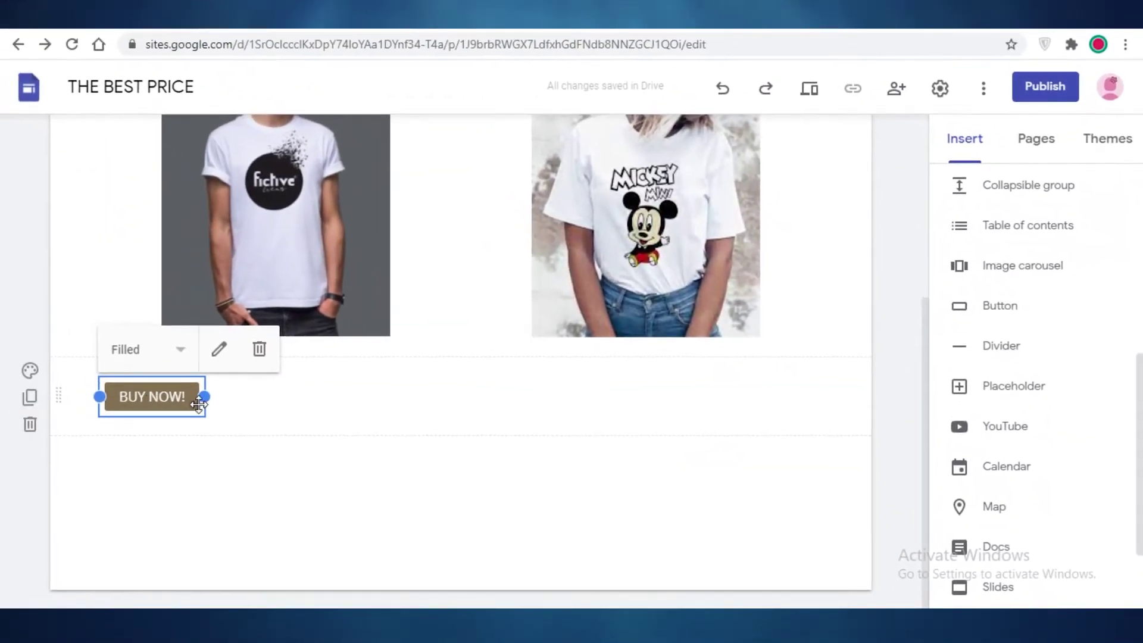
- Center the BUY NOW! button in its section below the T-shirt pictures
drag(199, 405, 471, 390)
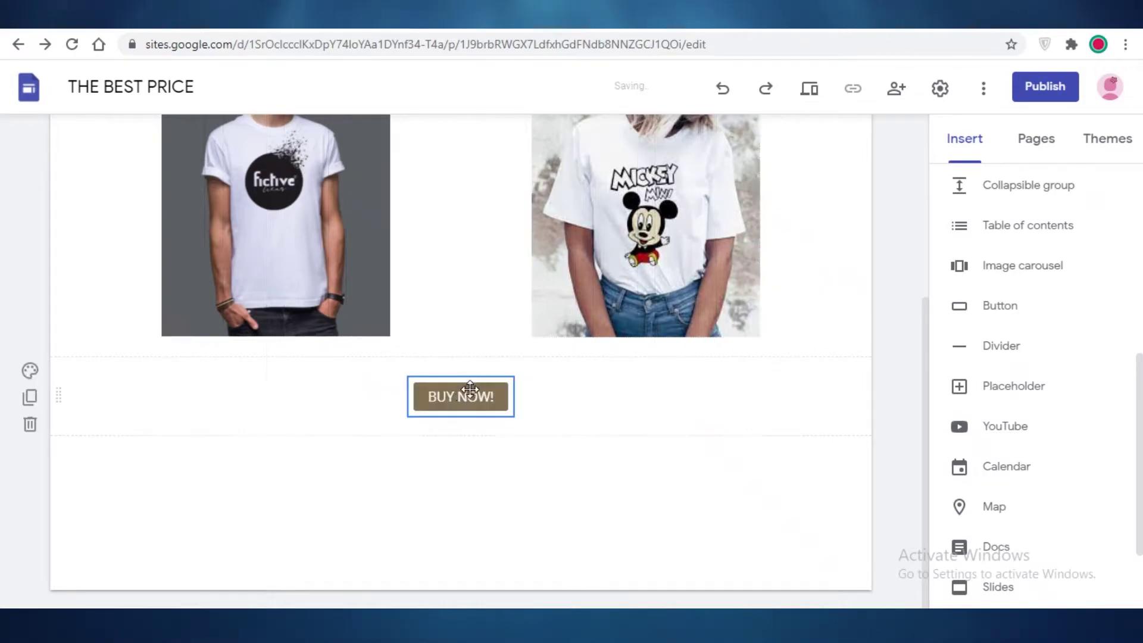
click(485, 391)
- Try the Outlined style on the BUY NOW! button and restore the Filled style
click(438, 350)
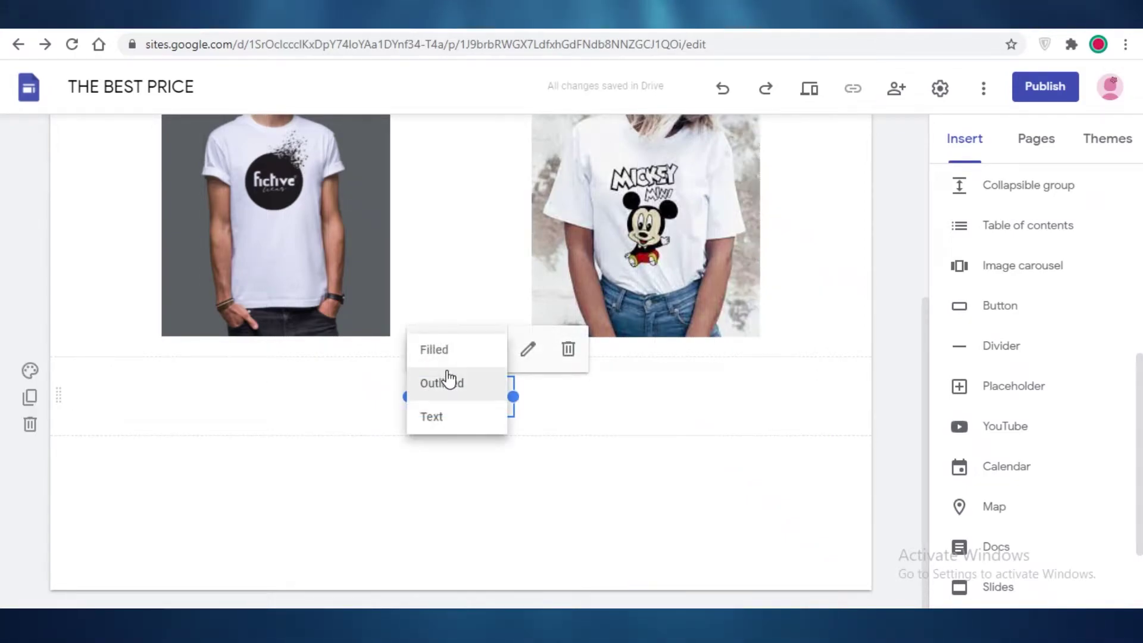
click(441, 350)
click(441, 350)
click(451, 384)
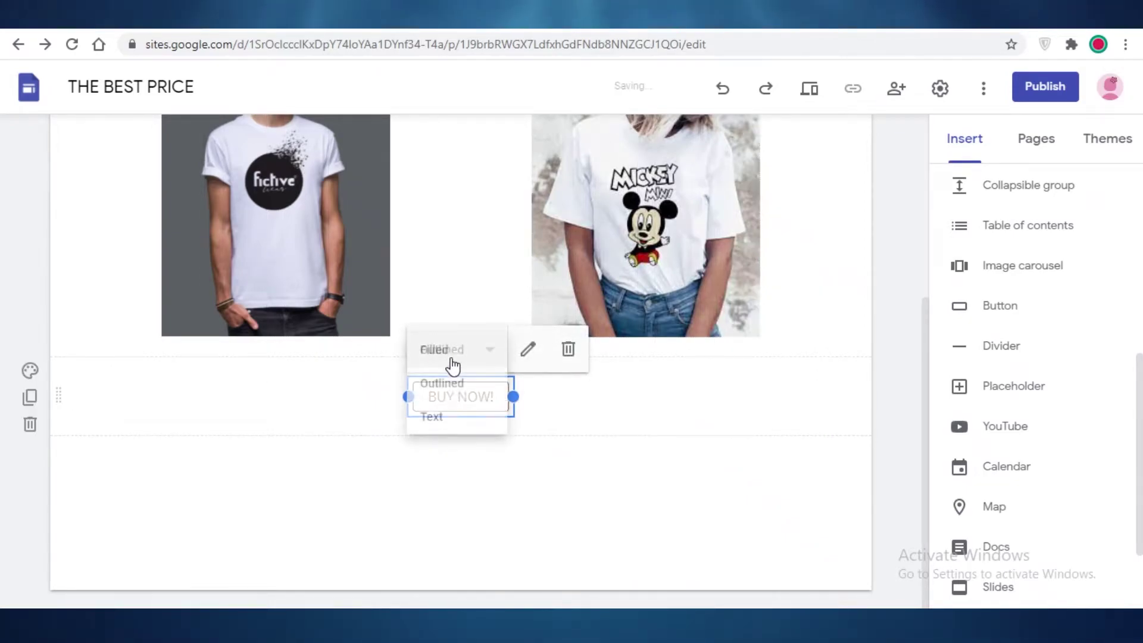
click(447, 351)
click(470, 352)
click(529, 350)
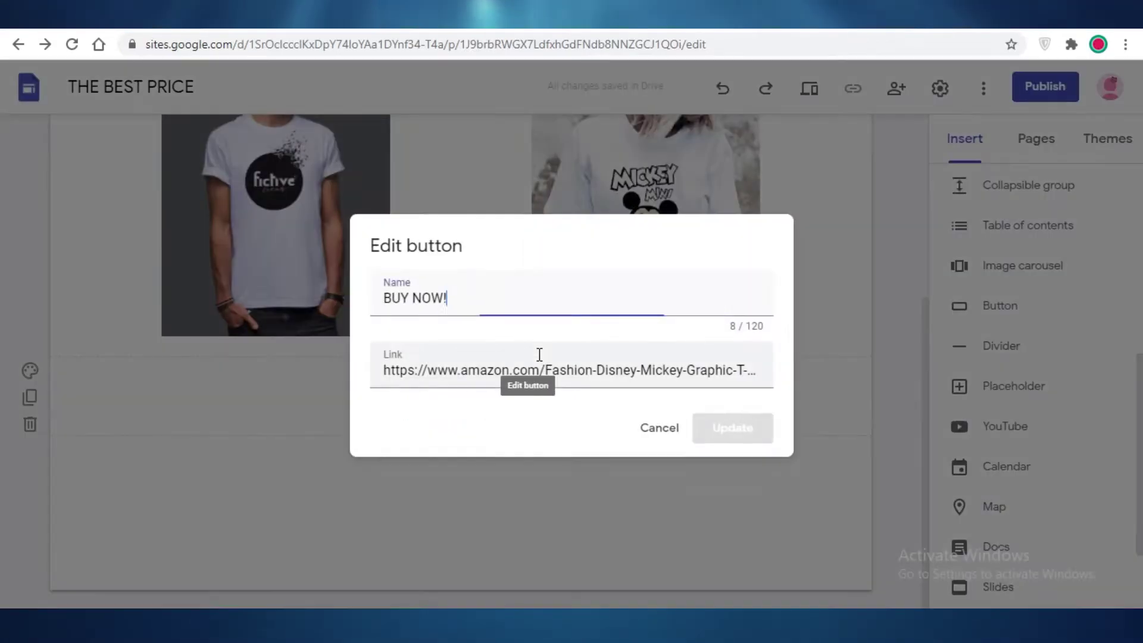
click(844, 287)
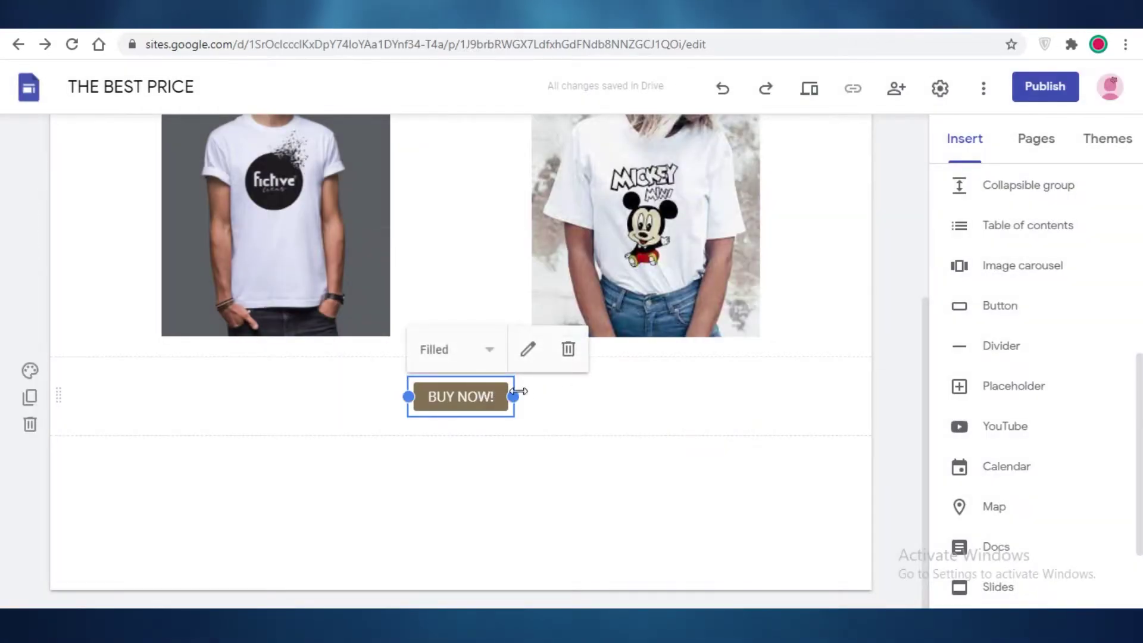
mouse_move(511, 392)
mouse_down()
mouse_move(595, 396)
mouse_move(518, 396)
mouse_up()
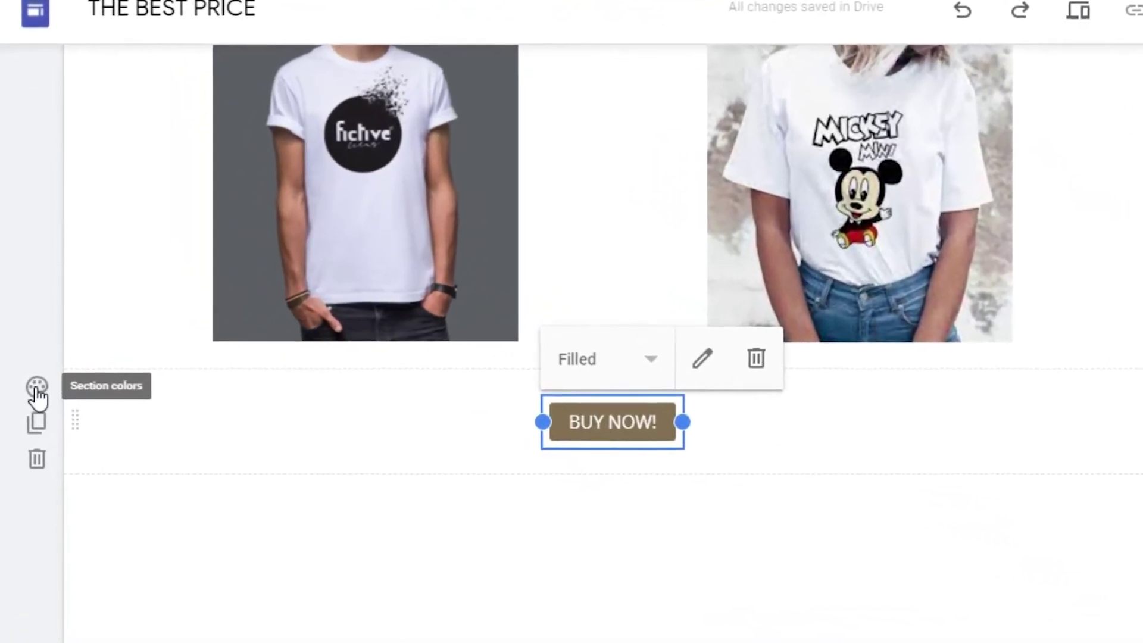
- Apply the brown Style 3 section color to the section holding the BUY NOW! button
click(36, 388)
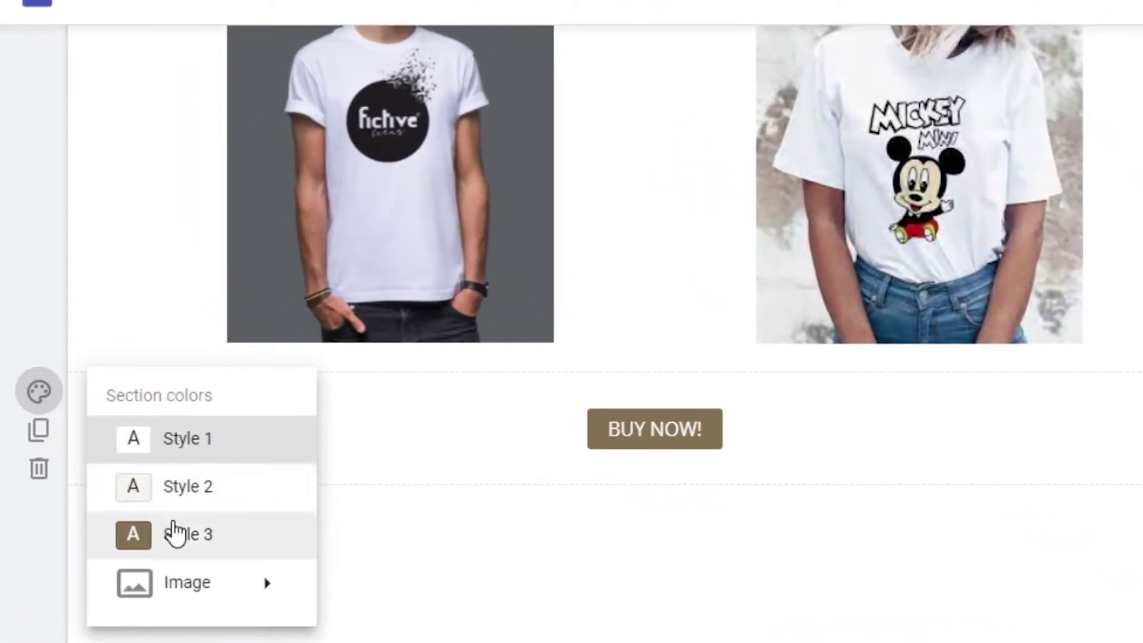
click(165, 519)
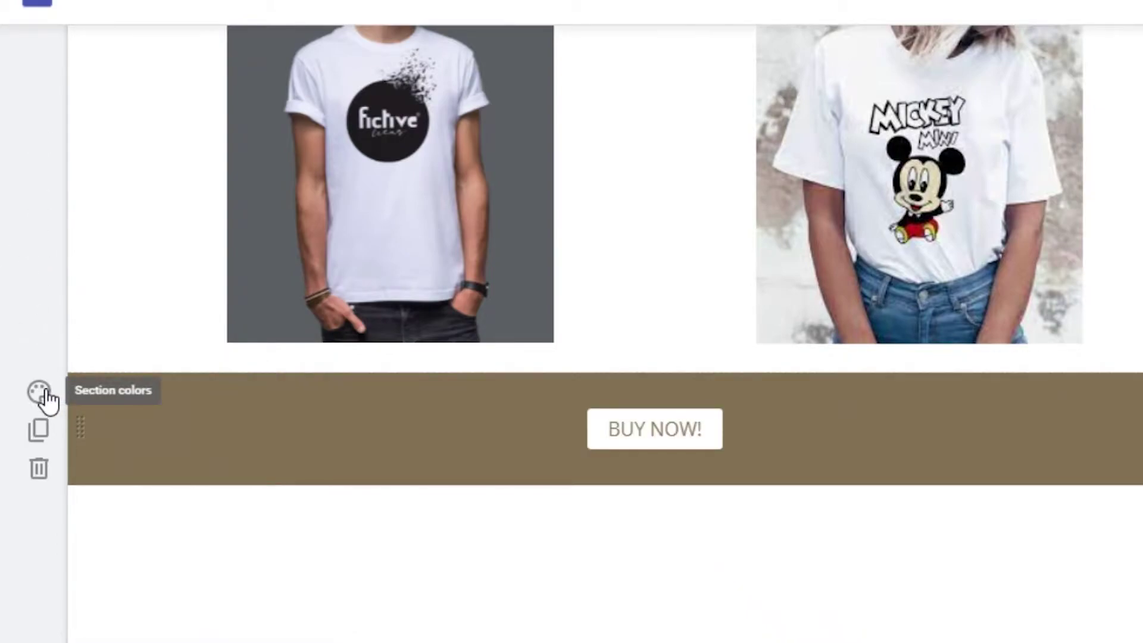
click(37, 398)
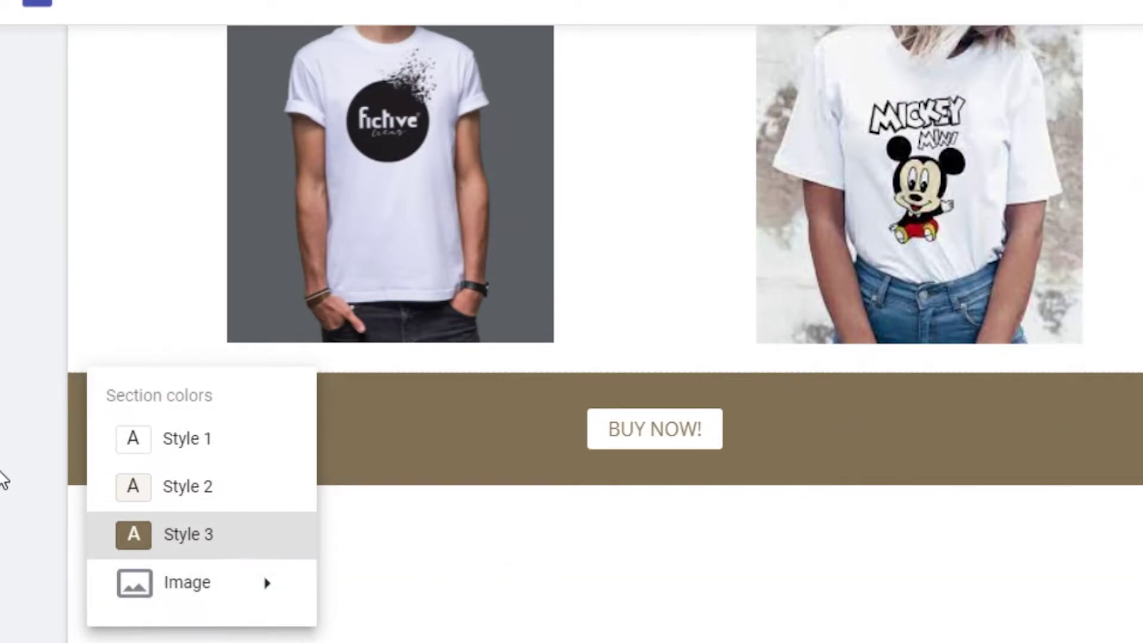
click(324, 525)
scroll(1041, 485, up, 5)
scroll(797, 173, down, 4)
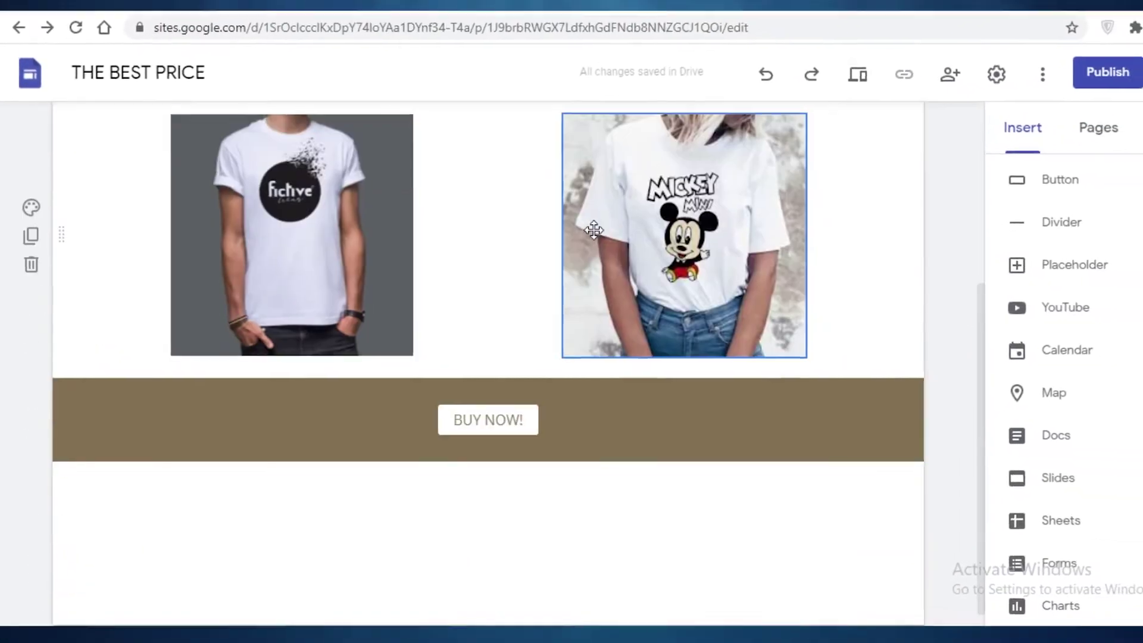
scroll(594, 230, up, 5)
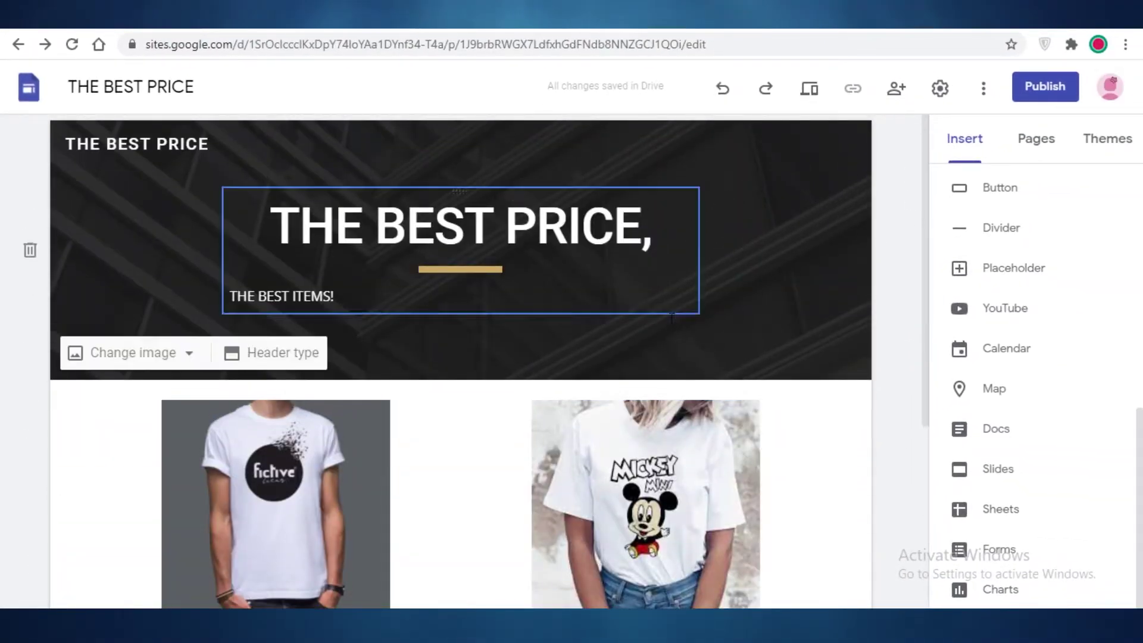
scroll(770, 260, down, 5)
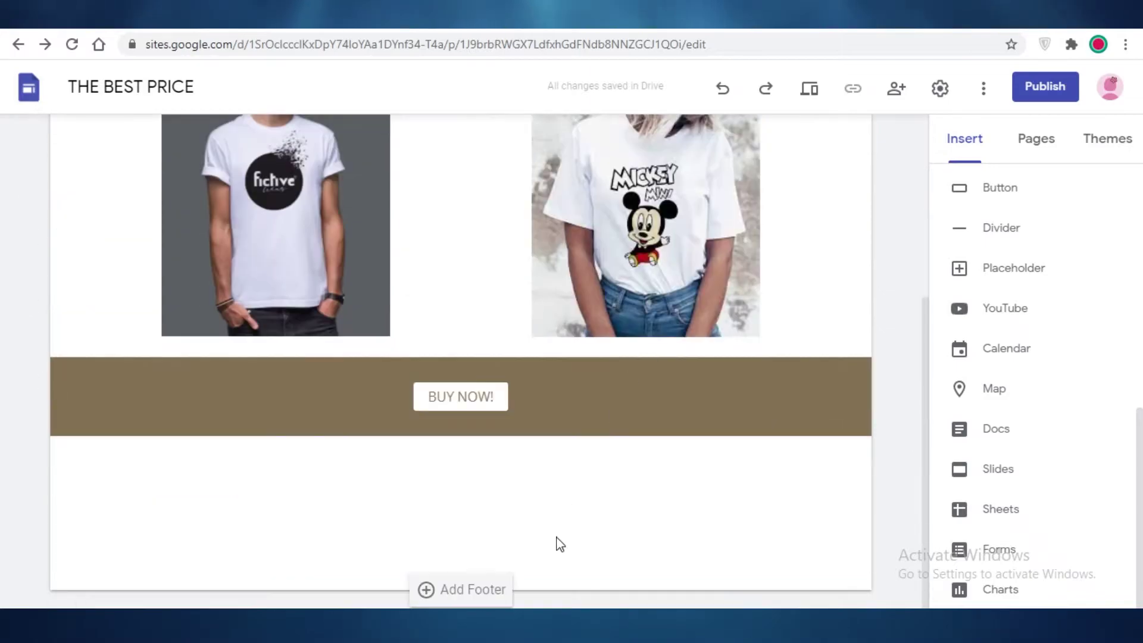
scroll(847, 235, up, 5)
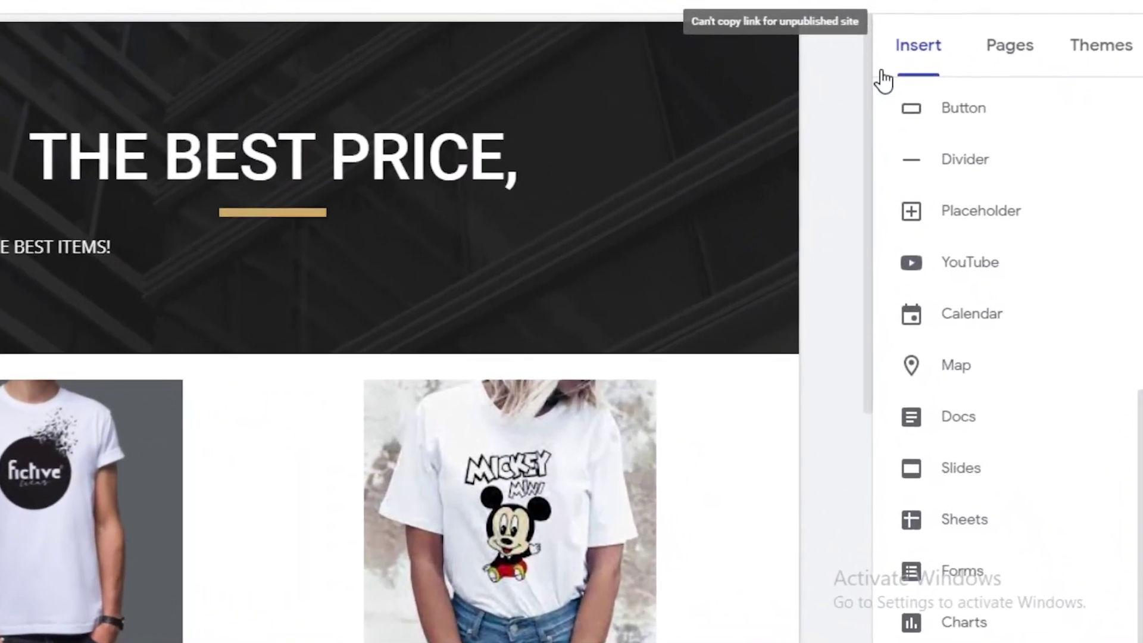
- Add a new page named PRODUCT LIST to the site
click(1009, 49)
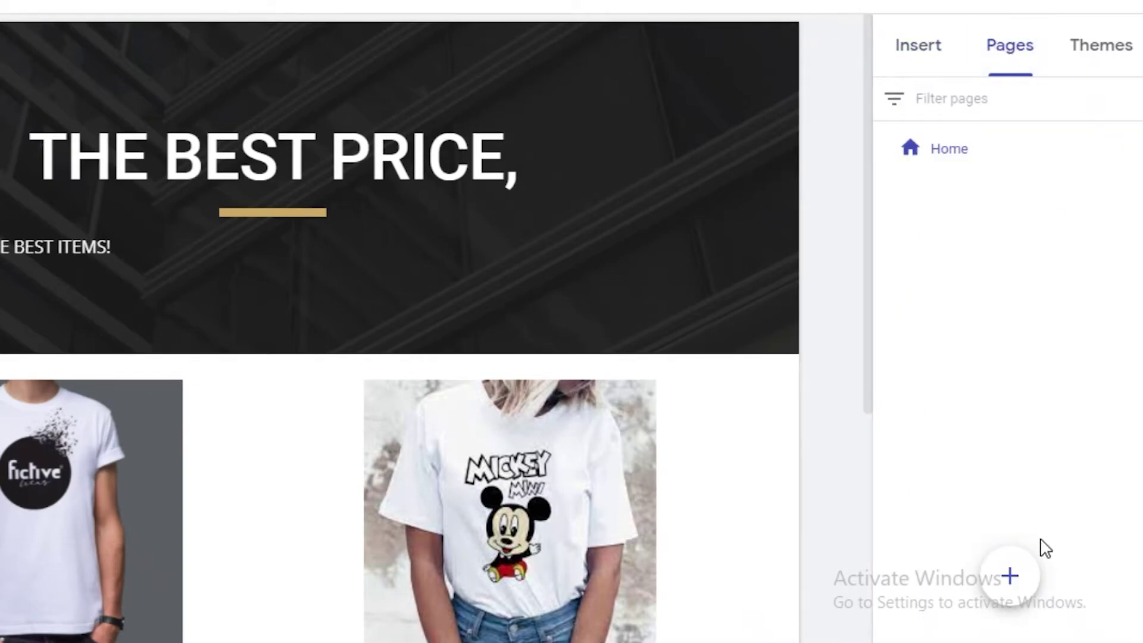
click(1012, 578)
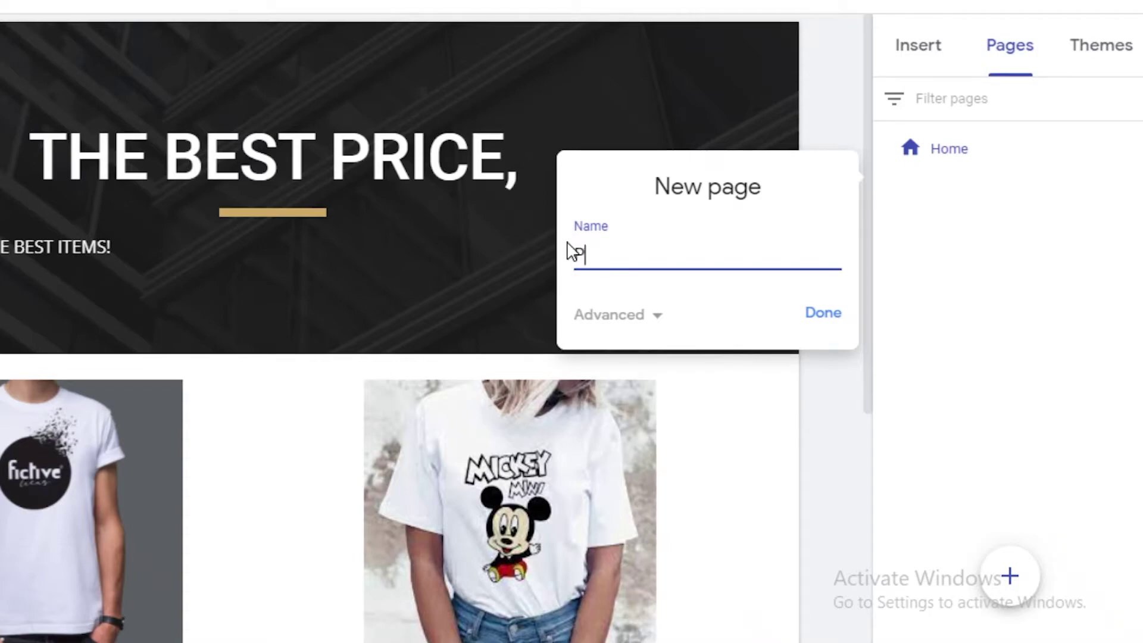
text(PRODUCT LIST)
key(Return)
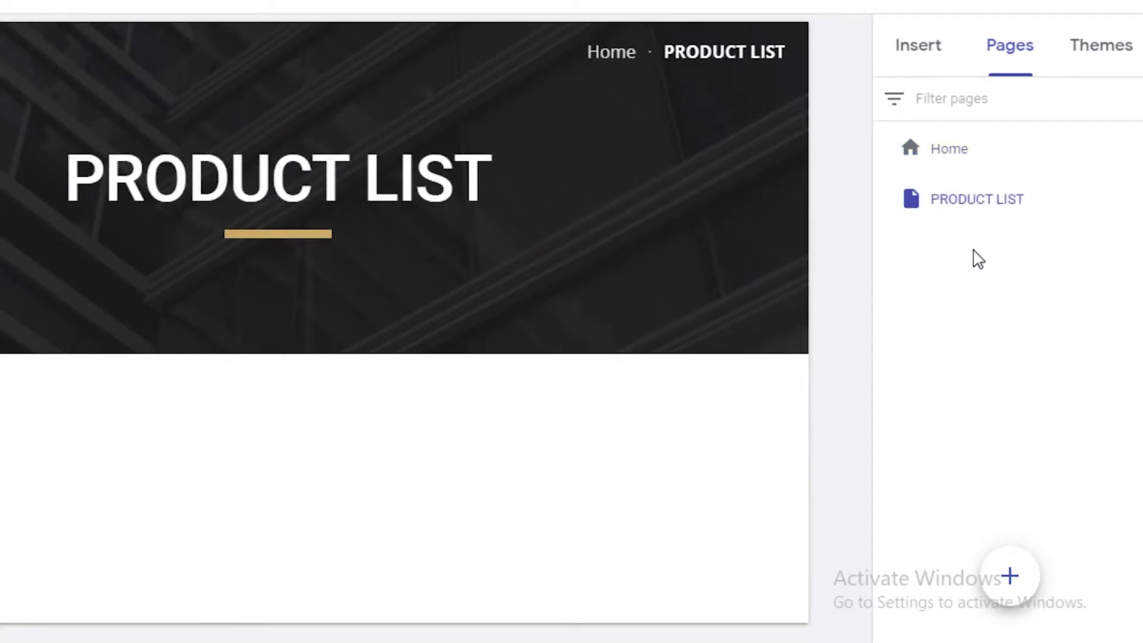
- Insert the layout with three images, each with a heading and text below, on the PRODUCT LIST page
click(944, 30)
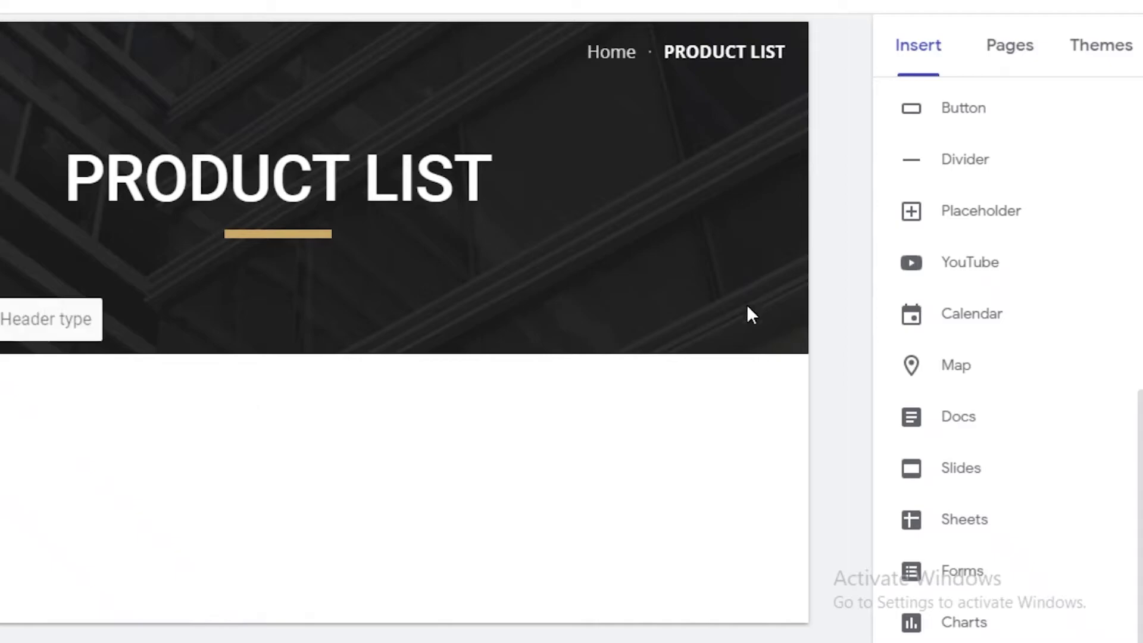
scroll(964, 411, up, 10)
scroll(960, 370, down, 5)
scroll(956, 340, up, 5)
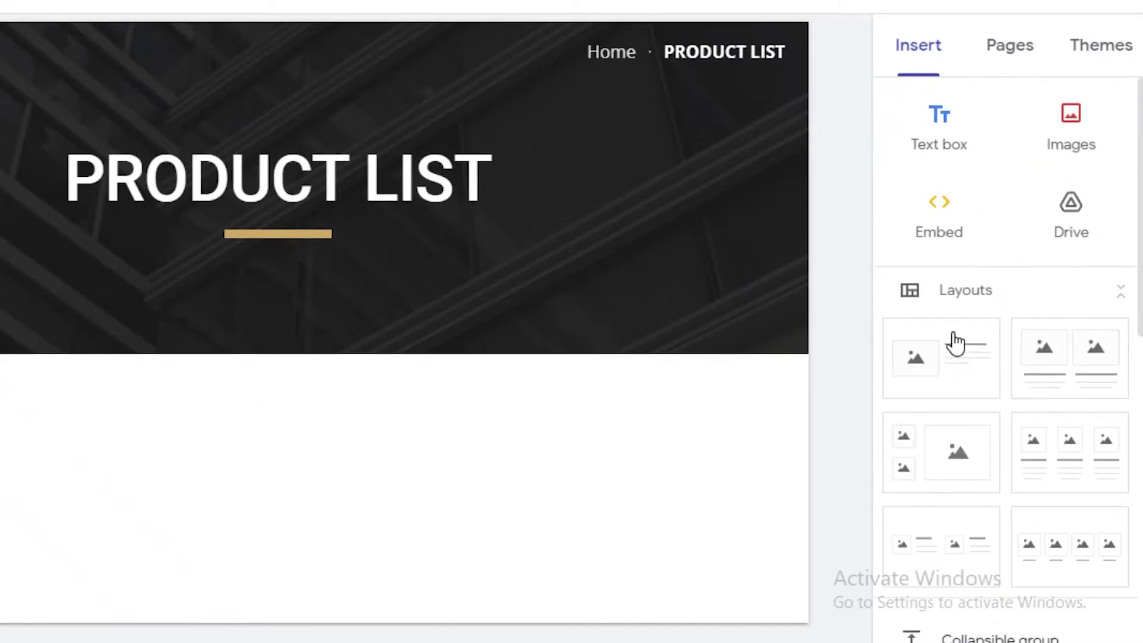
scroll(952, 340, down, 5)
scroll(959, 275, up, 5)
click(1090, 460)
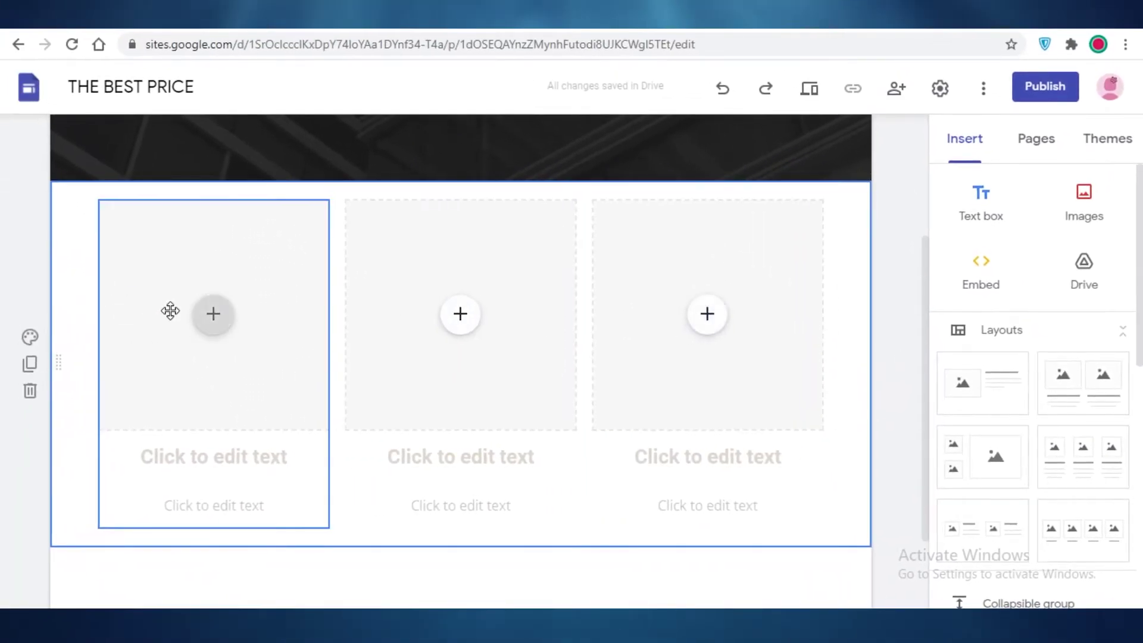
- Search Google images for WOMENS TSHIRT and insert the yellow T-shirt picture in the layout's first image placeholder
scroll(251, 464, down, 2)
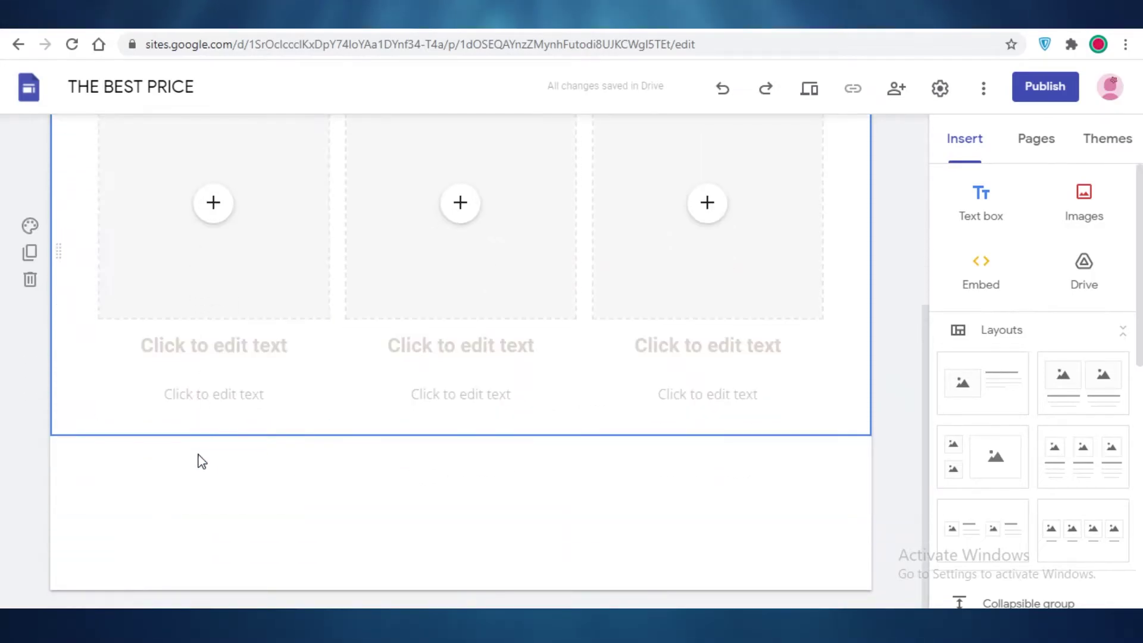
scroll(76, 429, up, 4)
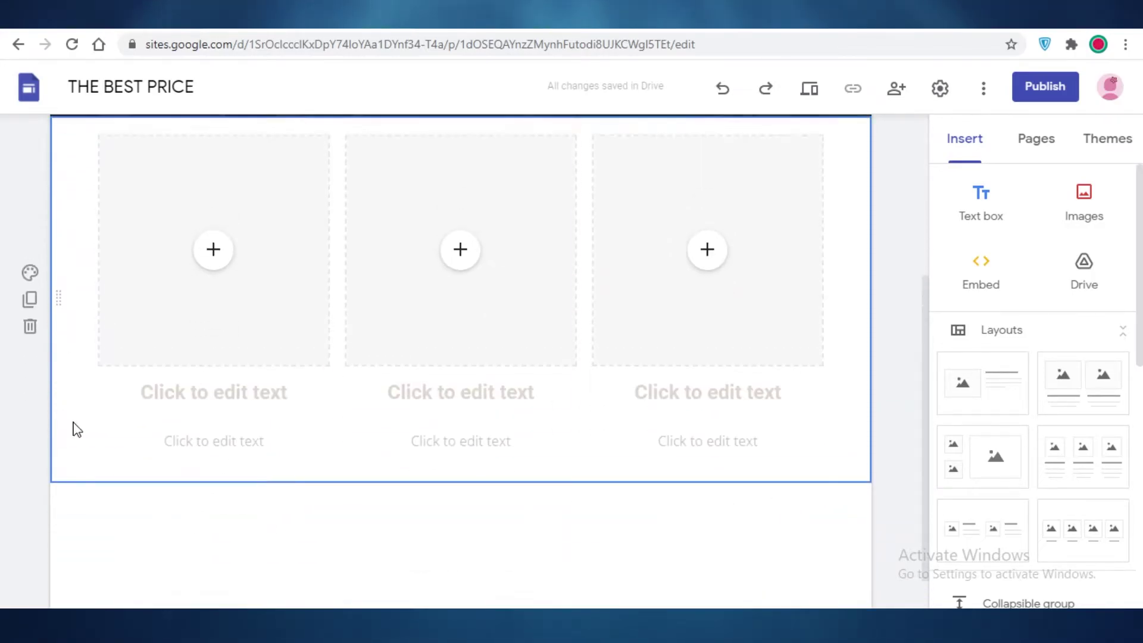
scroll(288, 452, down, 3)
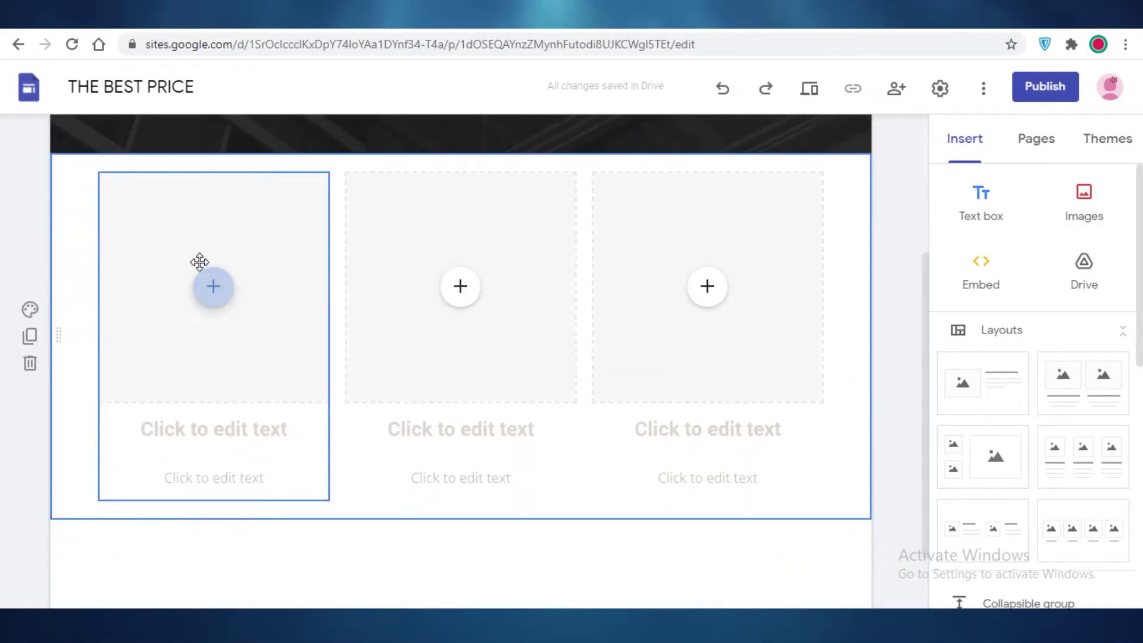
click(209, 285)
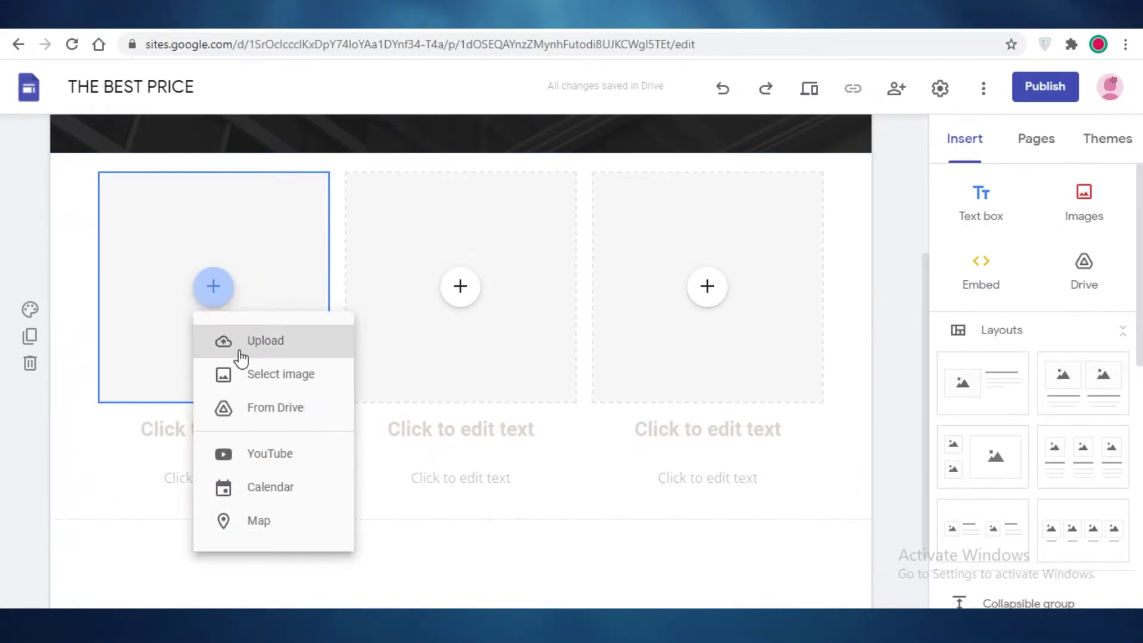
click(271, 375)
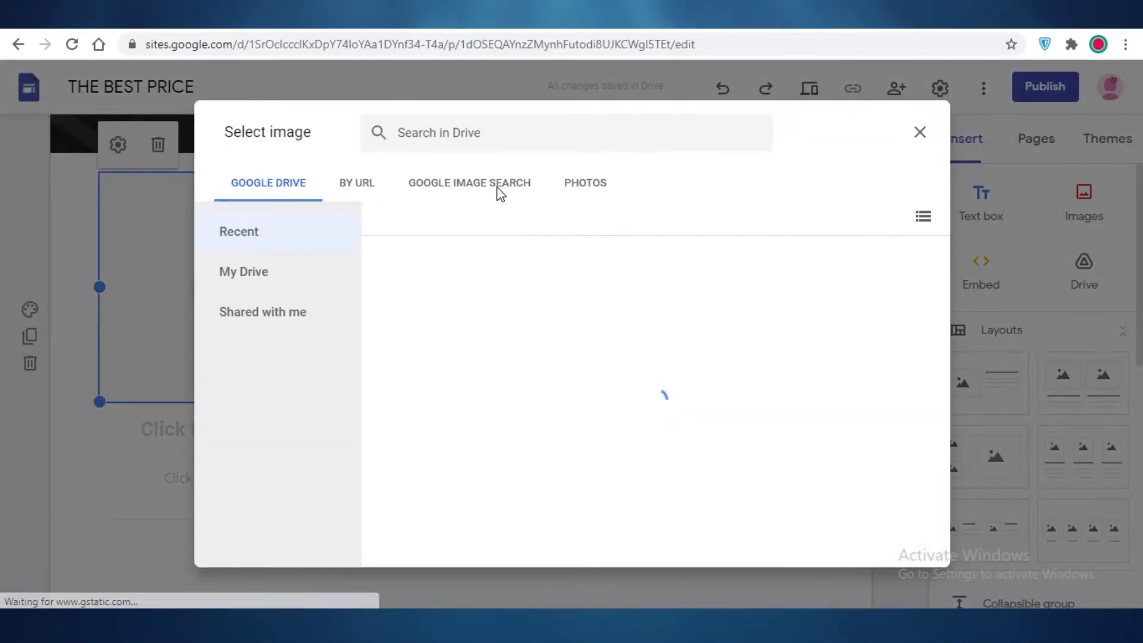
click(500, 192)
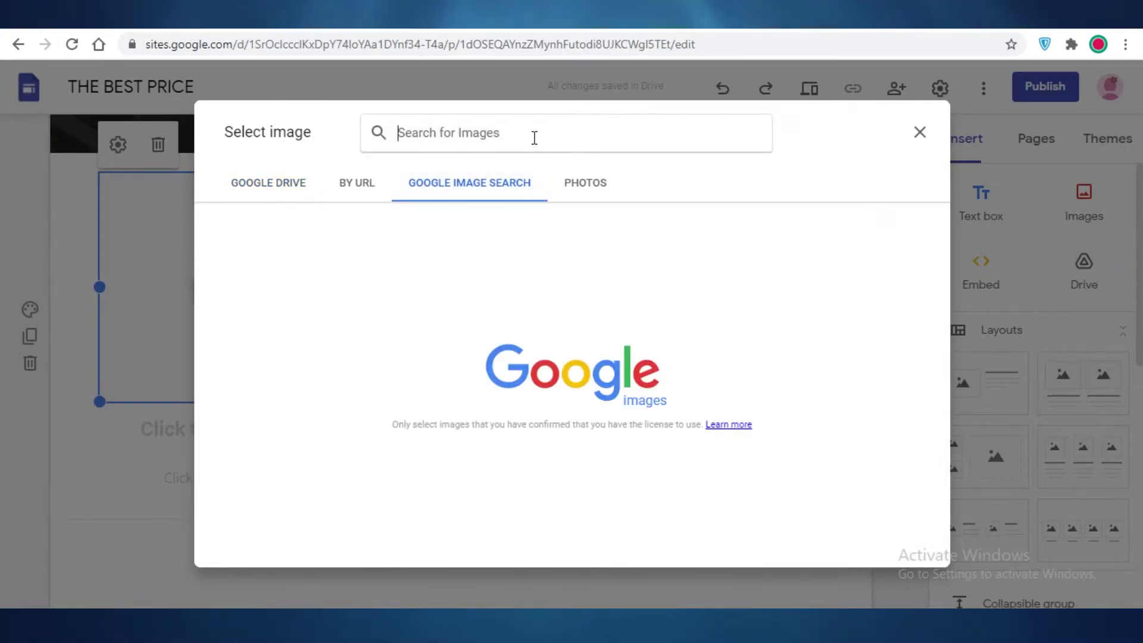
click(534, 137)
text(LO)
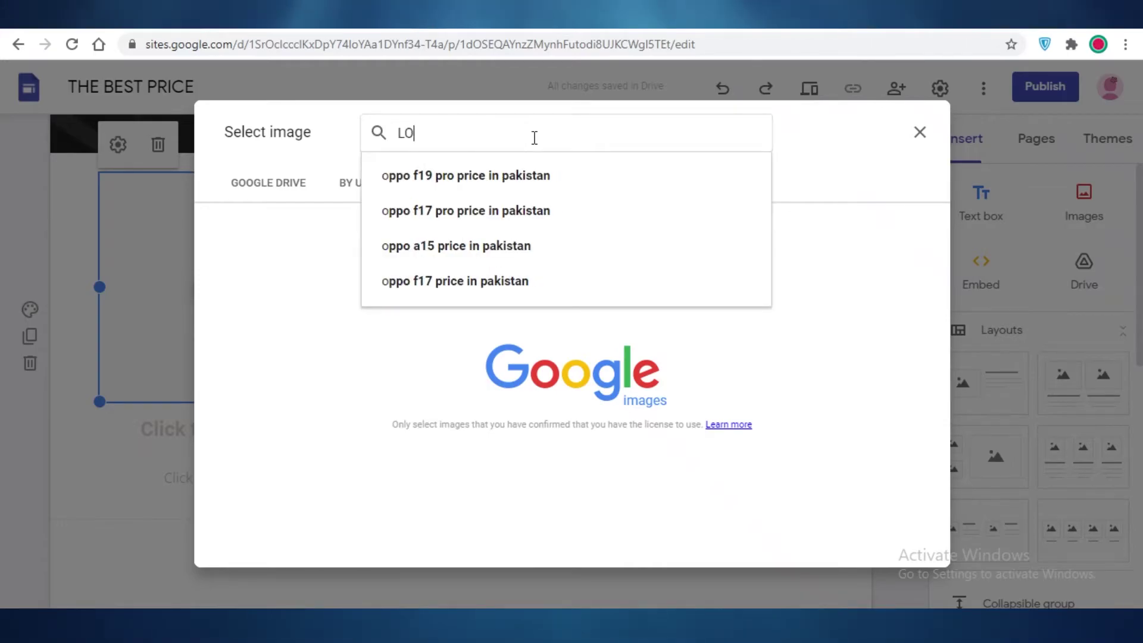
key(BackSpace)
key(BackSpace)
text(WOMENS WS)
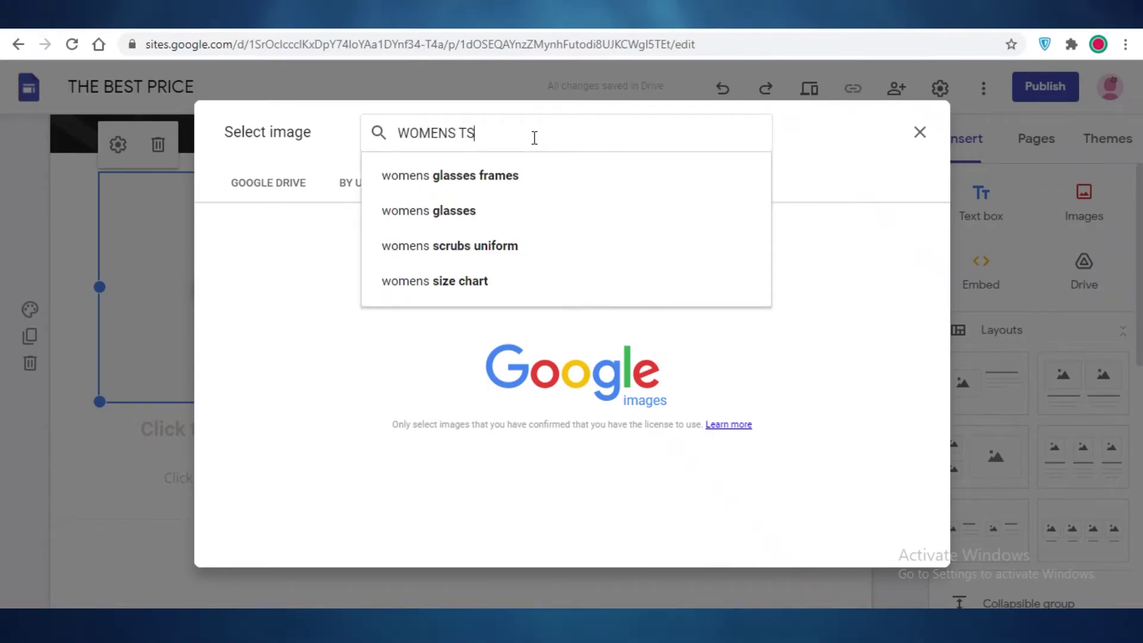
text(HIRT)
key(Return)
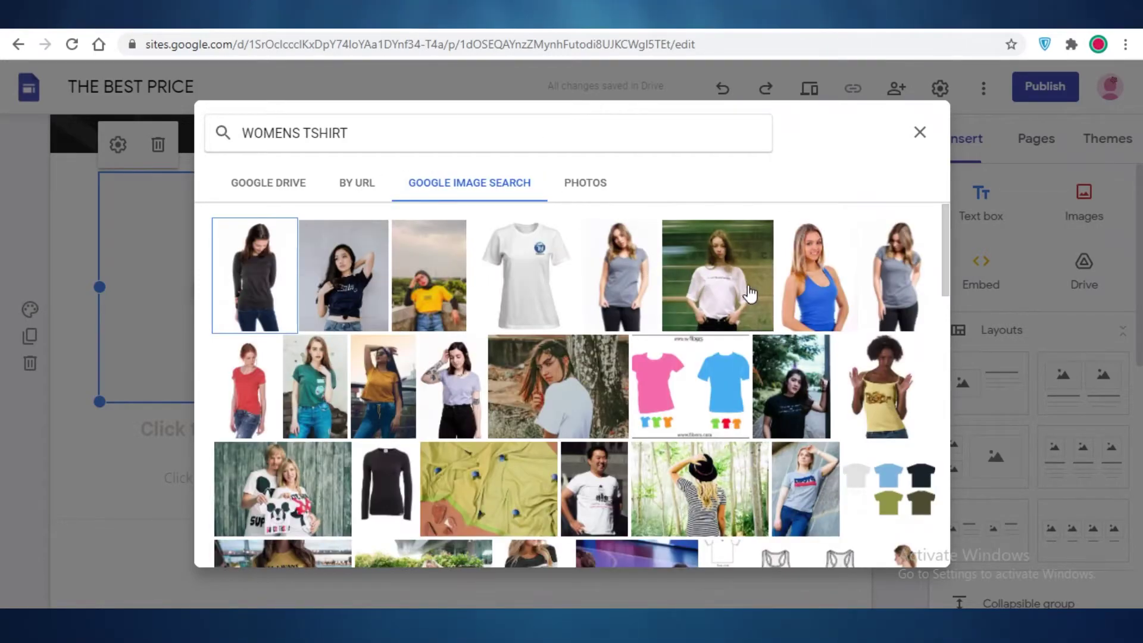
double_click(370, 369)
- Insert a pink T-shirt picture from an image search in the layout's middle image placeholder
click(459, 305)
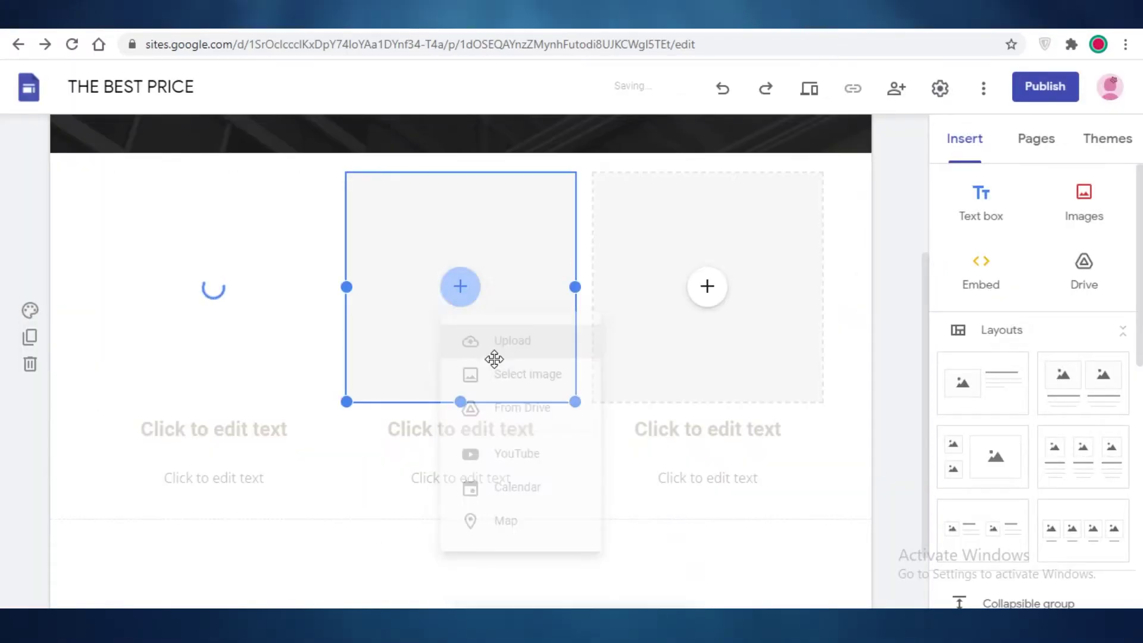
click(457, 293)
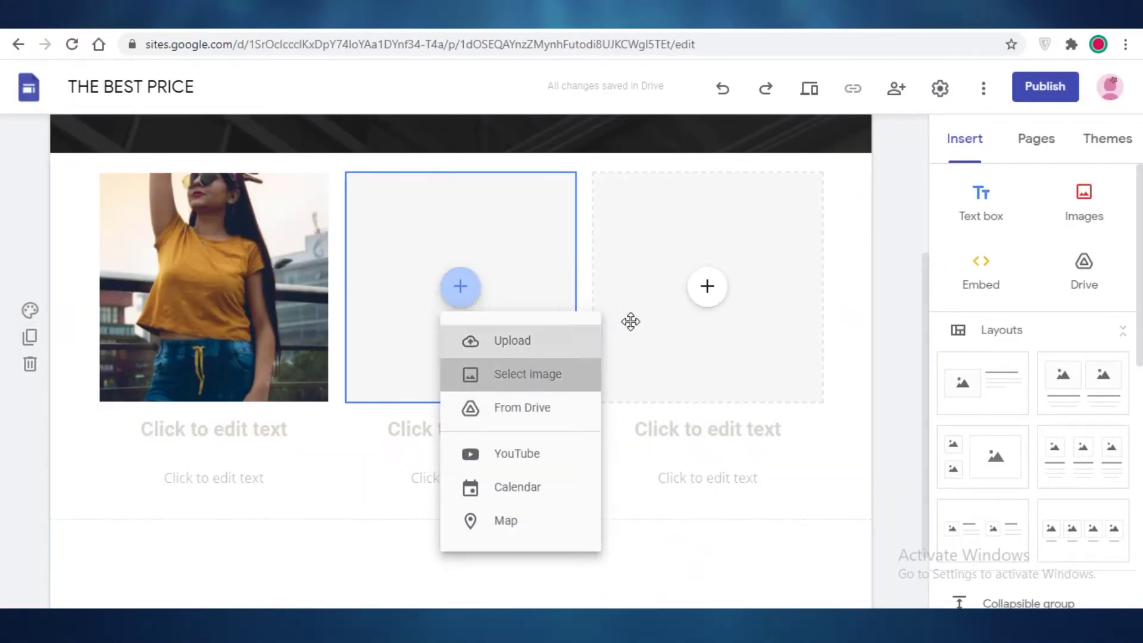
text(PINK)
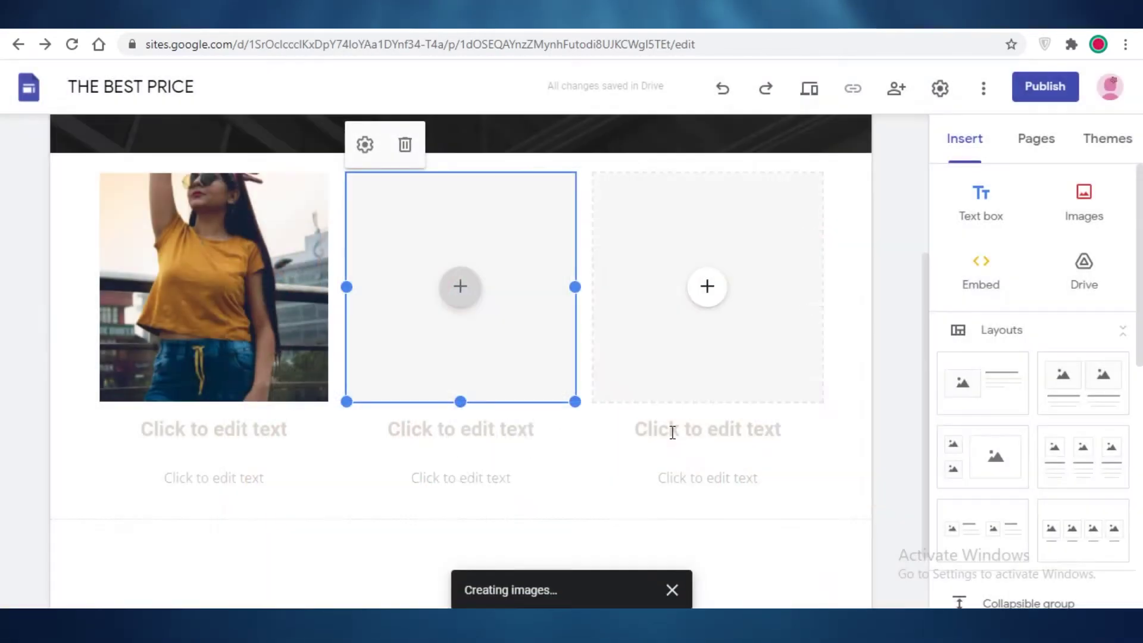
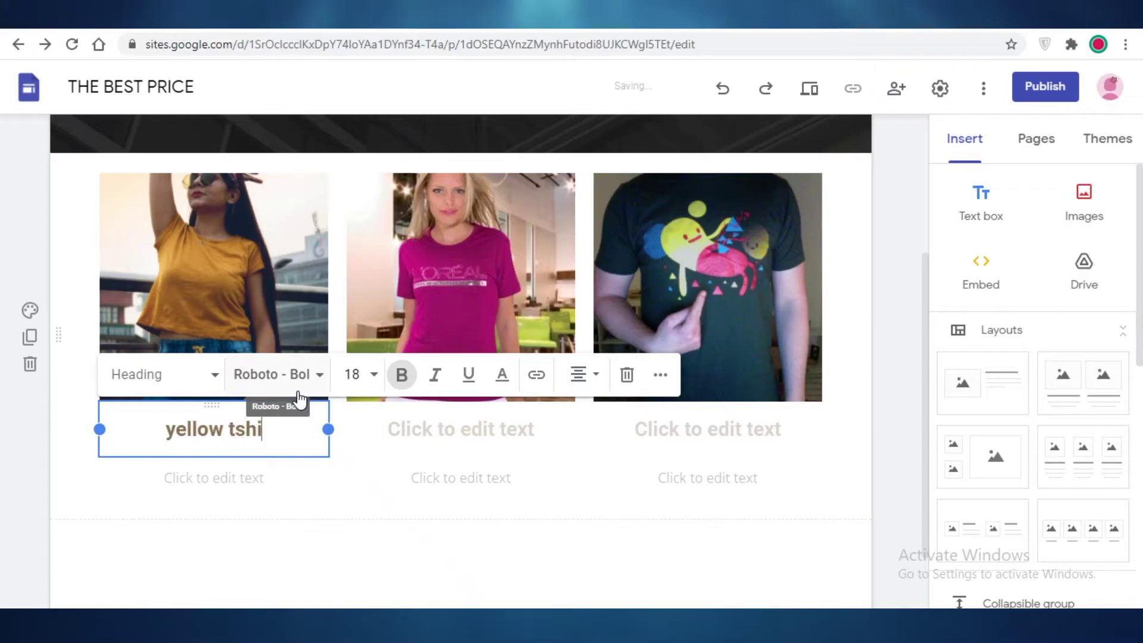
- Enter the headings "purple tshirt" under the middle picture and "black tshirt" under the third picture
click(423, 441)
text(p)
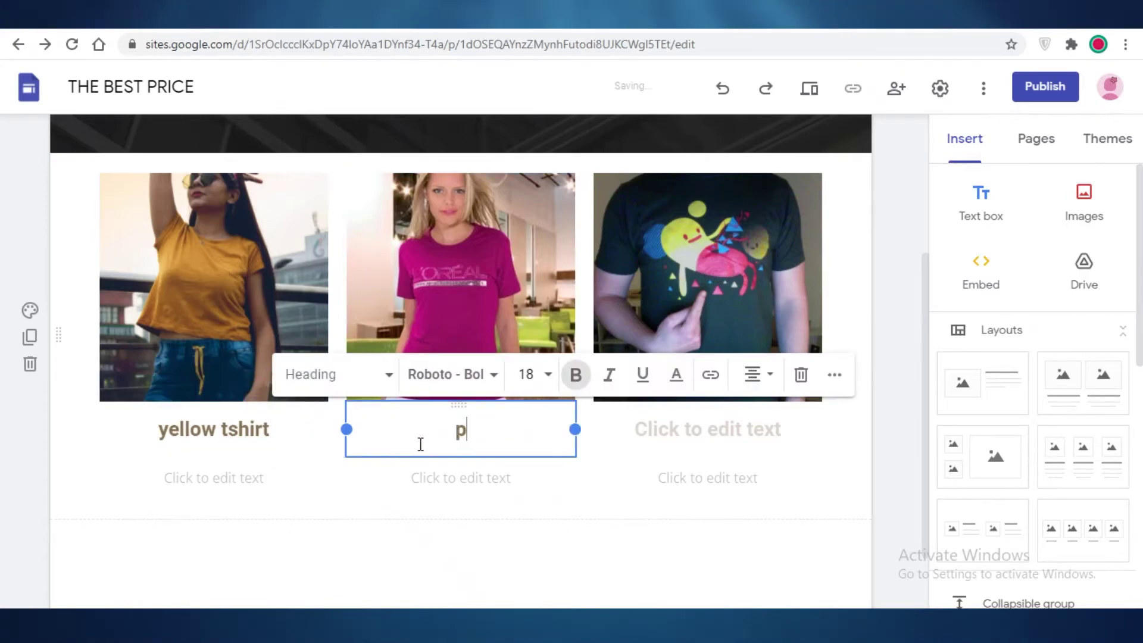
text(urple tshir)
key(BackSpace)
text(e tshirt)
click(712, 435)
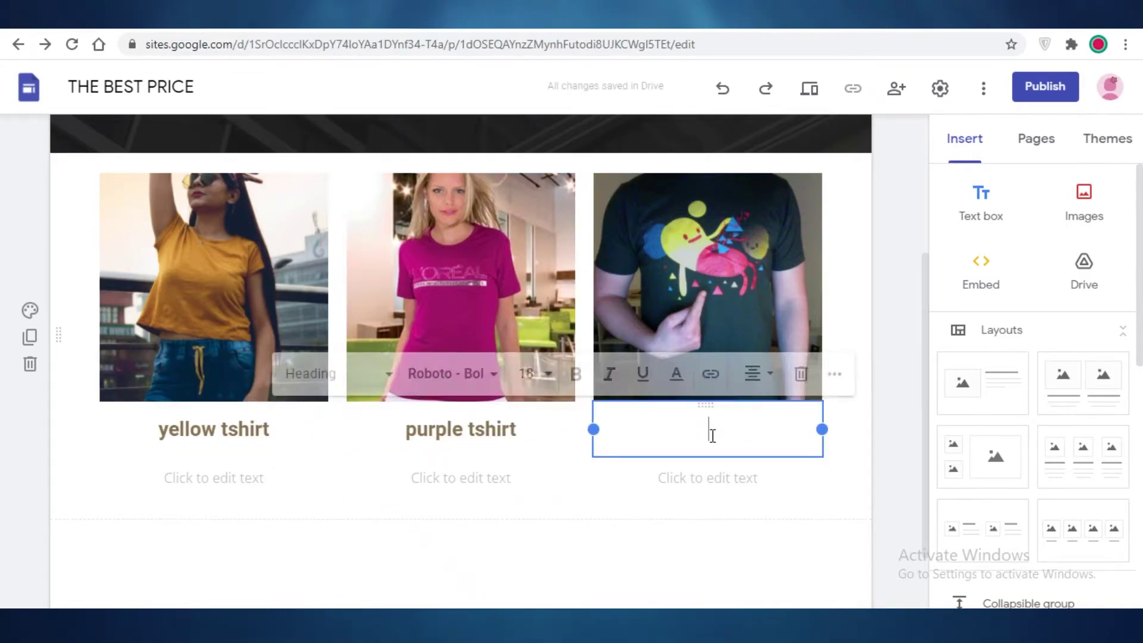
text(black tshirt)
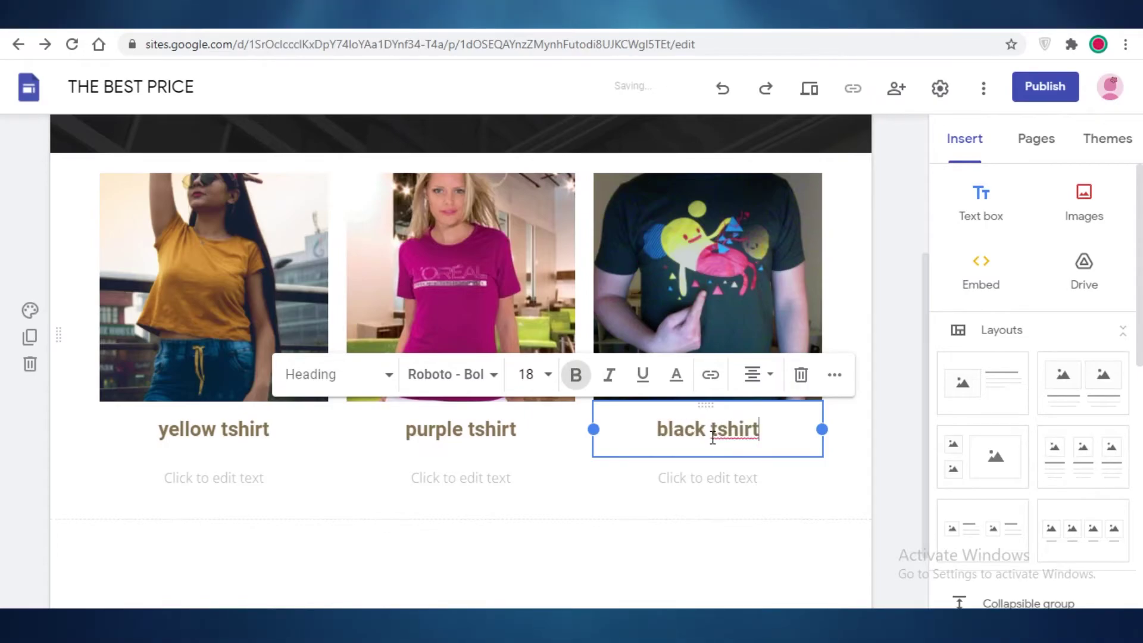
click(587, 488)
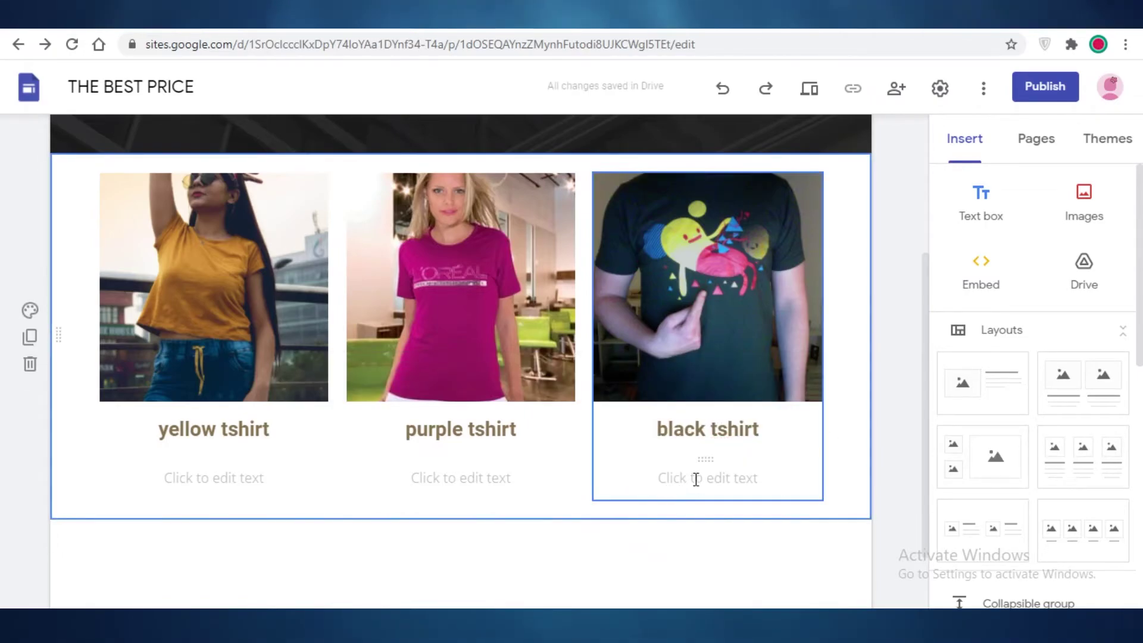
scroll(612, 482, down, 2)
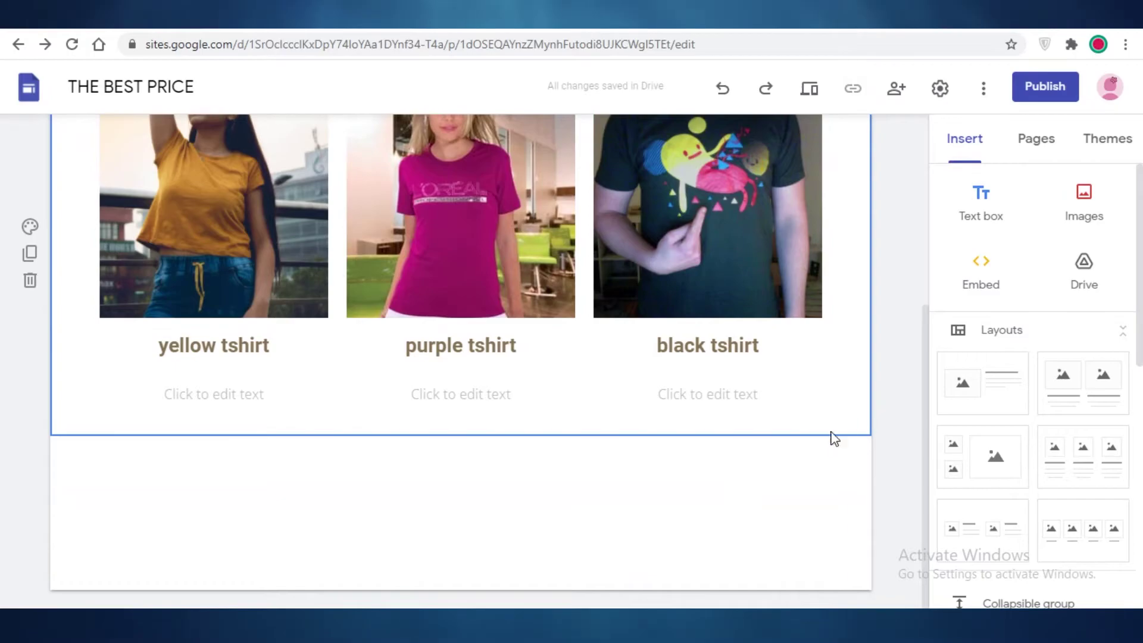
scroll(890, 245, up, 2)
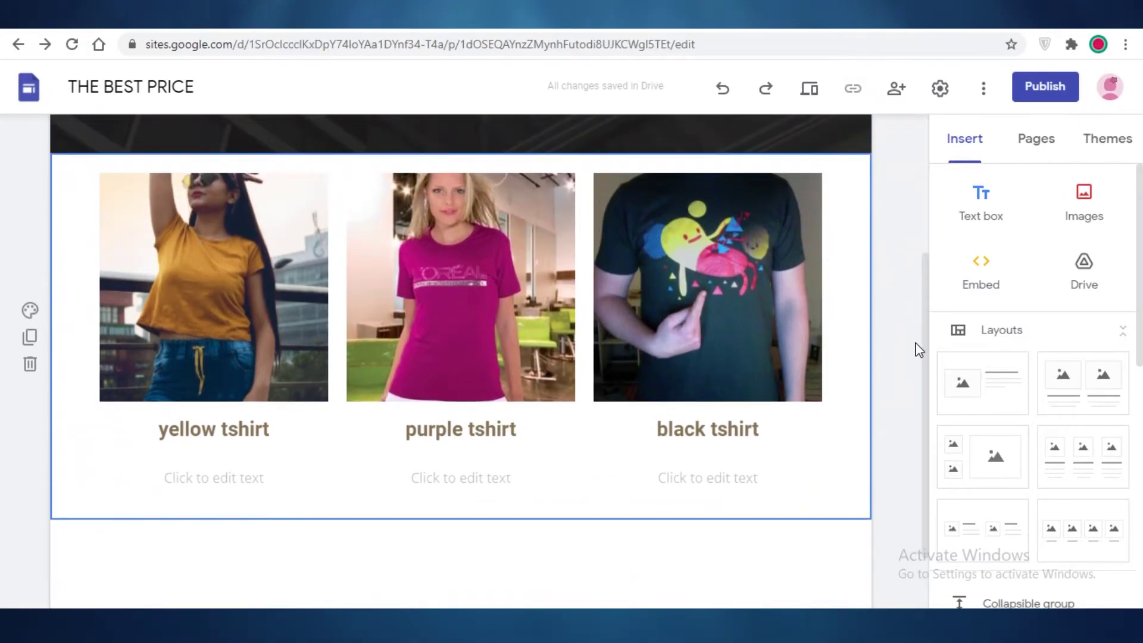
scroll(920, 350, up, 3)
scroll(933, 187, down, 4)
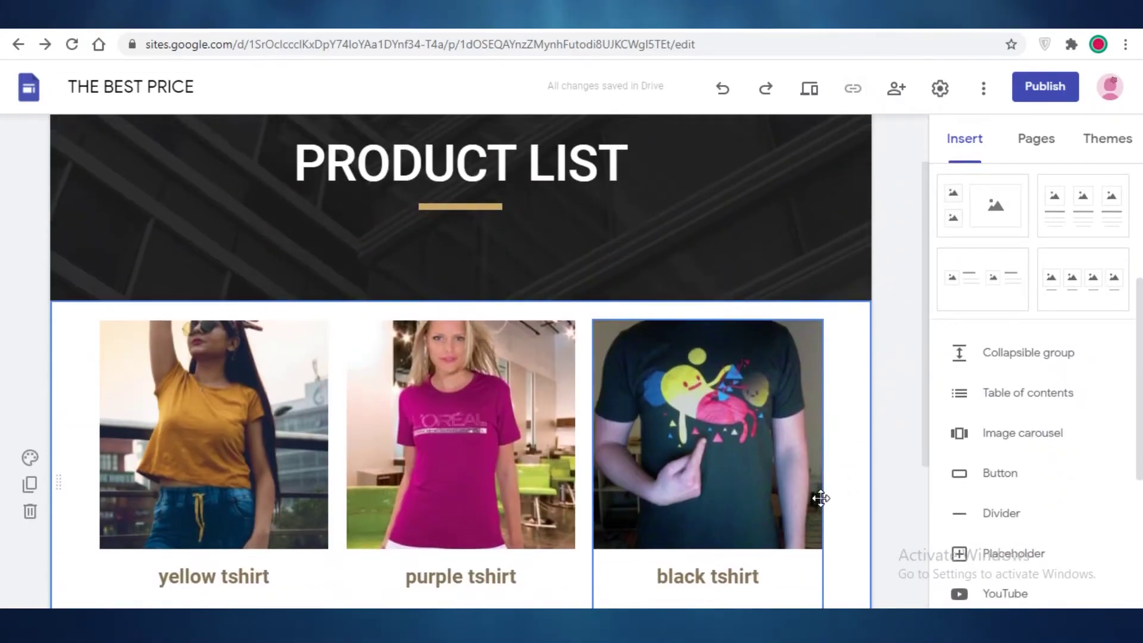
scroll(820, 498, down, 5)
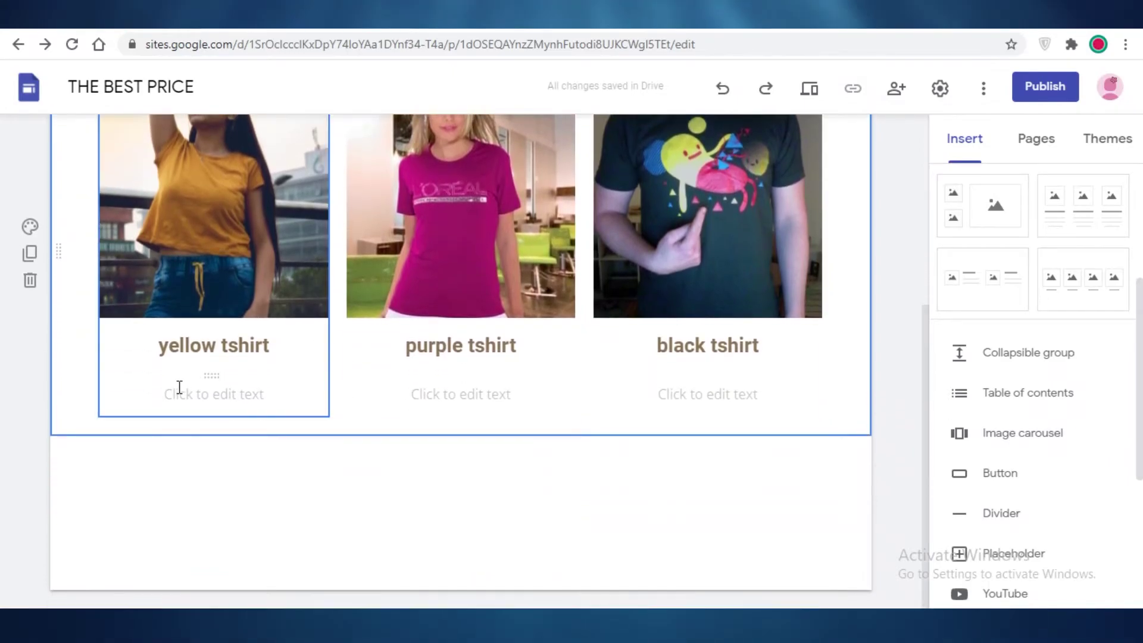
scroll(556, 376, up, 2)
scroll(1072, 409, up, 5)
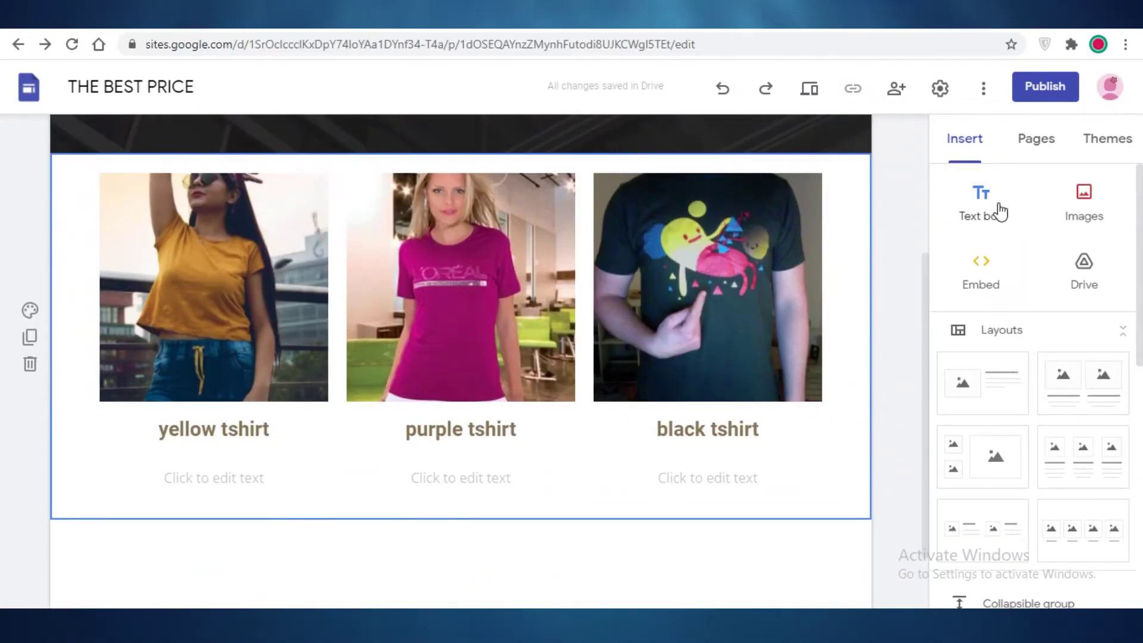
- Enter BUY as the text below the yellow tshirt heading
click(246, 472)
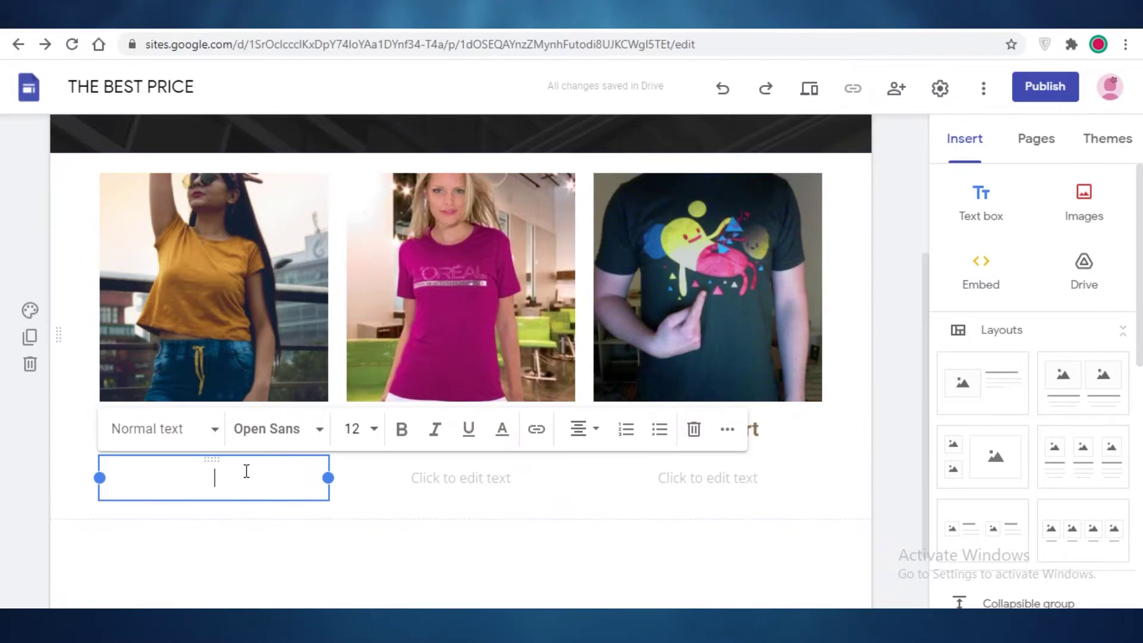
text(BUY NOW)
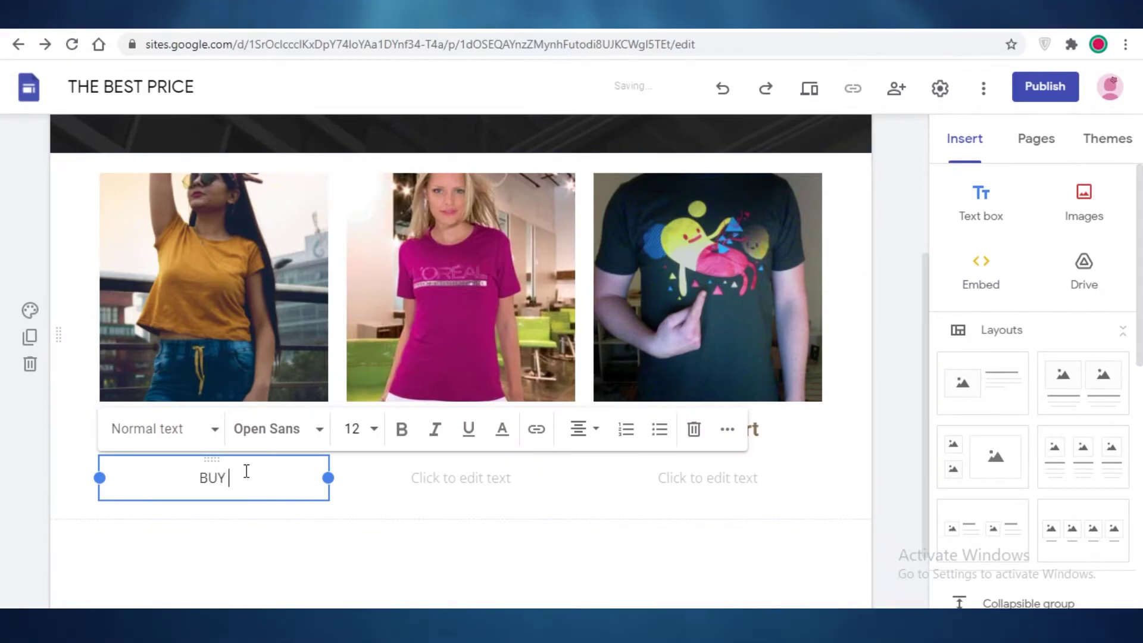
key(BackSpace)
key(BackSpace)
key(BackSpace)
key(BackSpace)
click(224, 526)
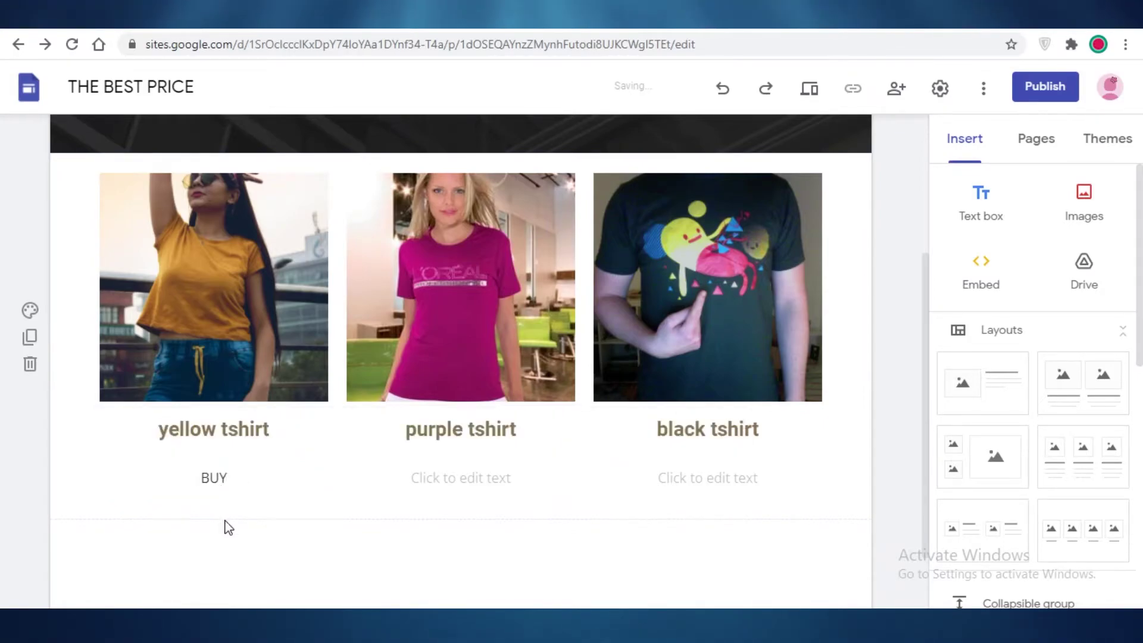
- Start a link in the BUY text under yellow tshirt and copy the Amazon Mickey Mouse T-shirt page's address
click(212, 476)
double_click(212, 477)
right_click(213, 476)
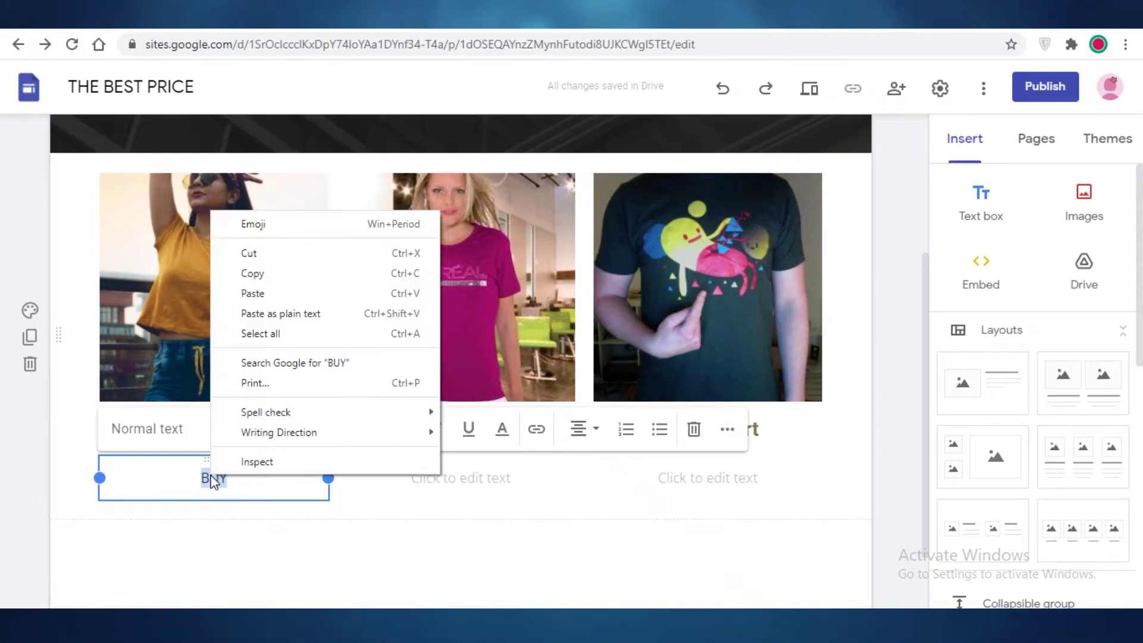
click(211, 477)
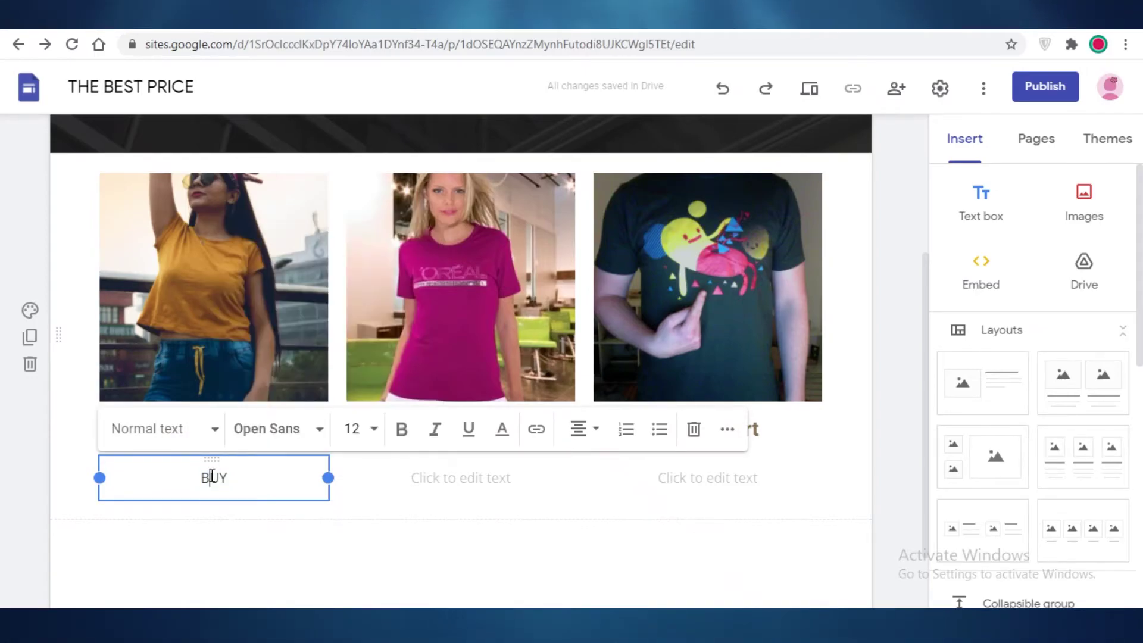
click(537, 430)
click(470, 29)
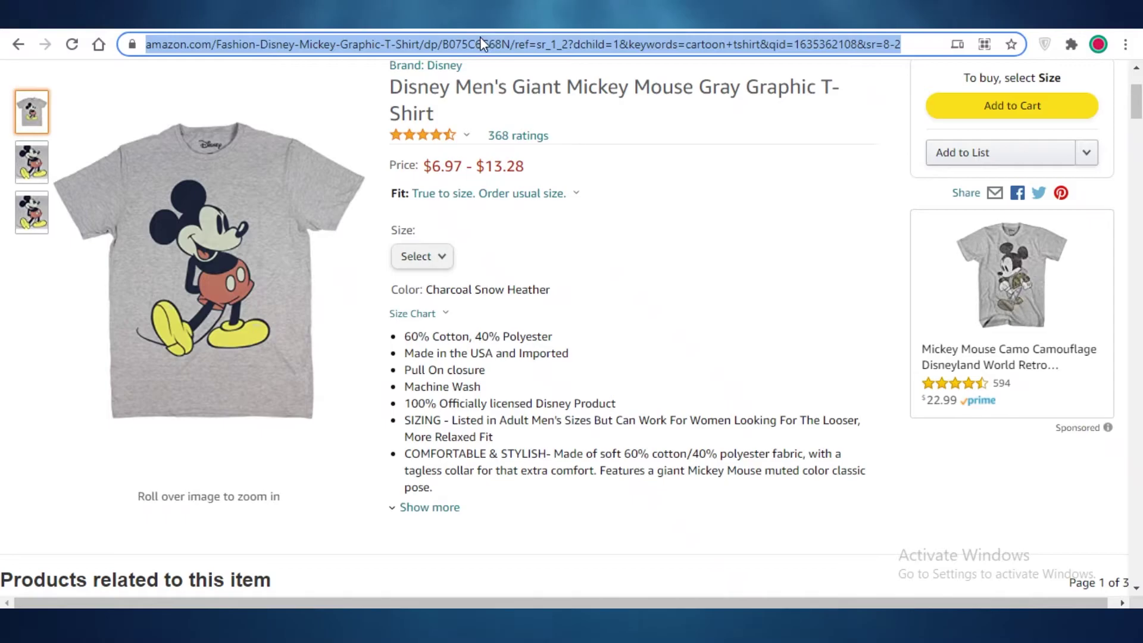
right_click(479, 37)
click(522, 155)
- Try to apply the copied Amazon address as a link inside the BUY text, and undo the insertion
click(357, 30)
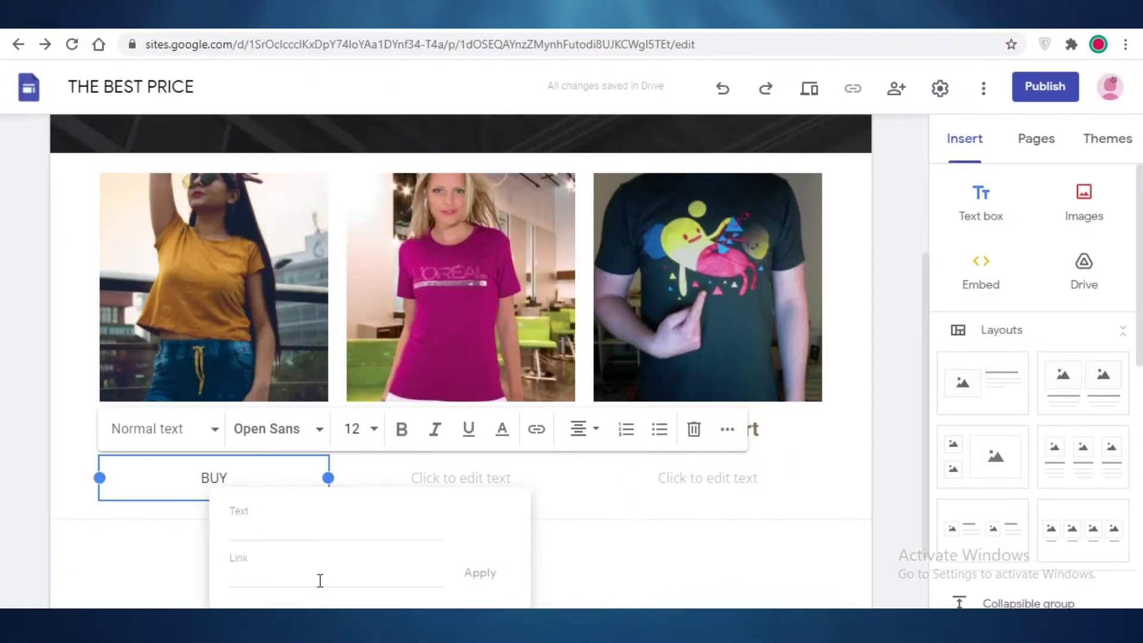
click(291, 585)
right_click(291, 586)
click(321, 445)
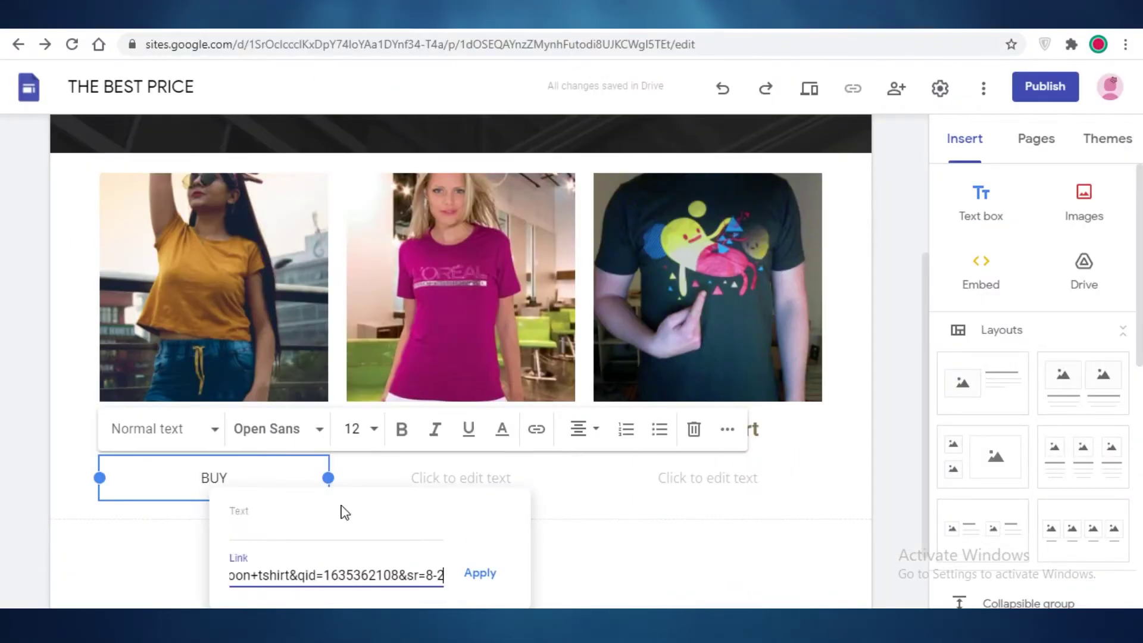
click(472, 582)
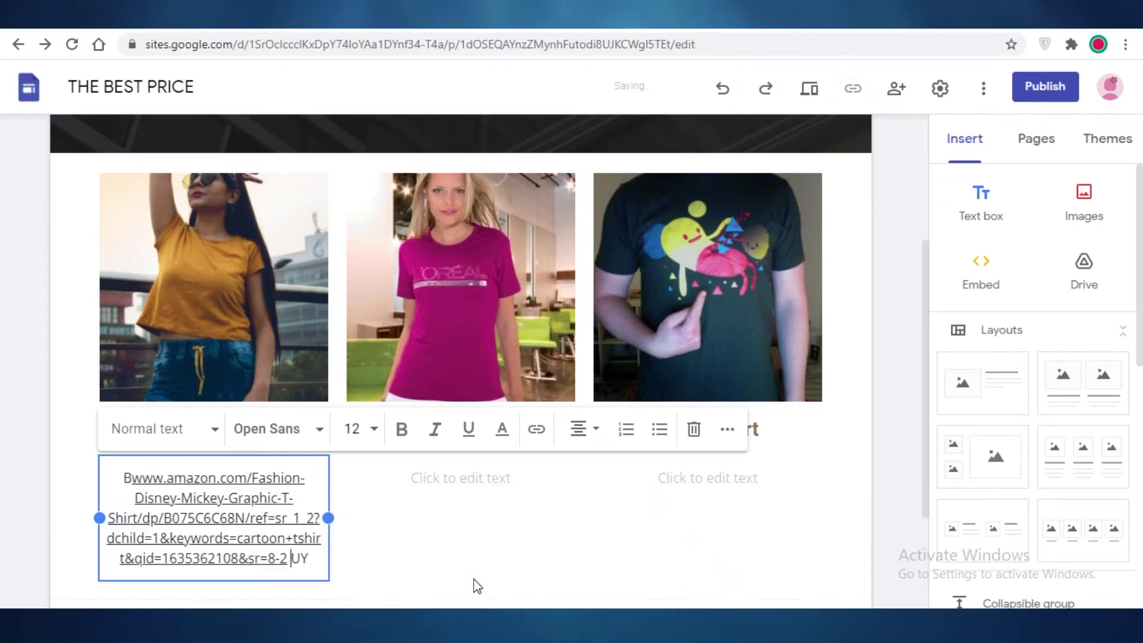
key(ctrl+z)
right_click(201, 396)
key(Escape)
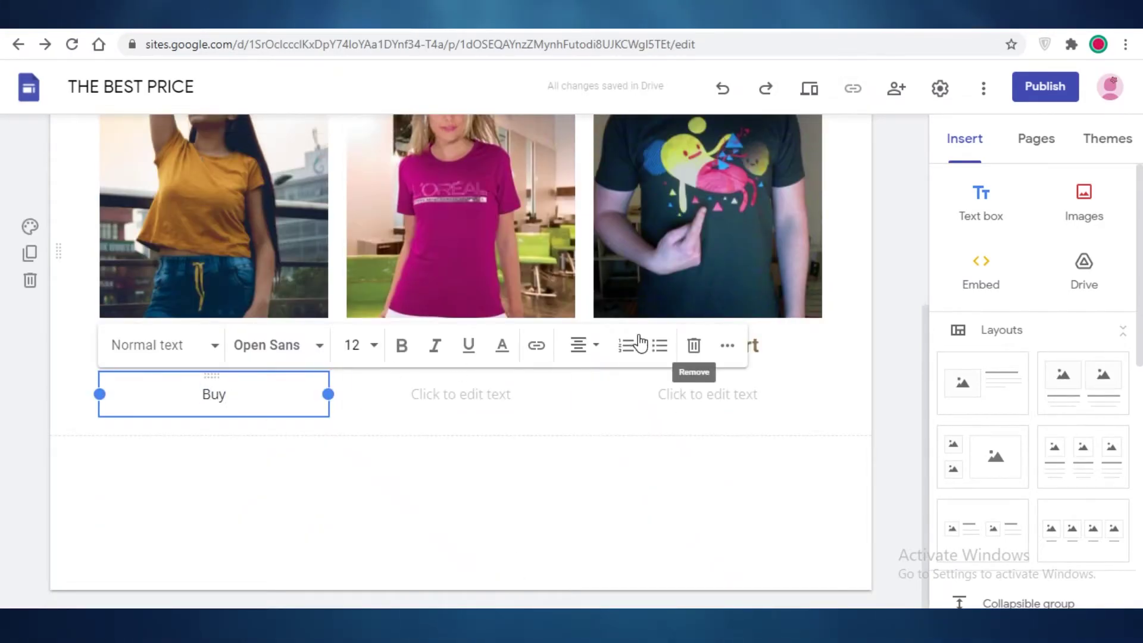
- Link the text Buy under the yellow tshirt heading to the copied Amazon product address
click(536, 345)
right_click(356, 477)
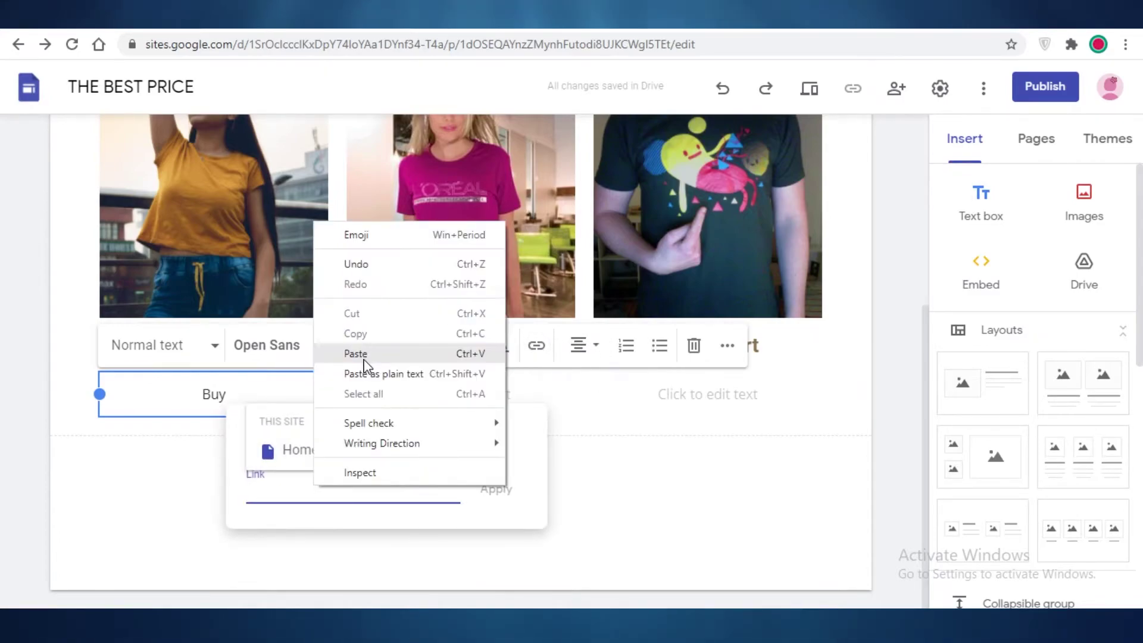
click(364, 353)
click(306, 446)
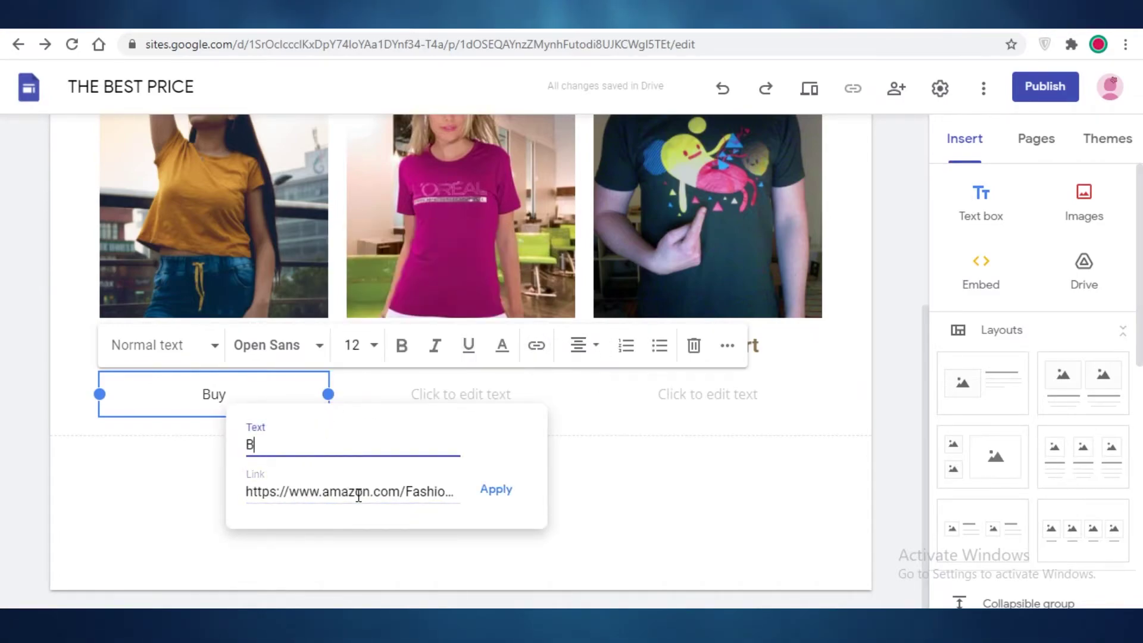
text(uy)
key(Return)
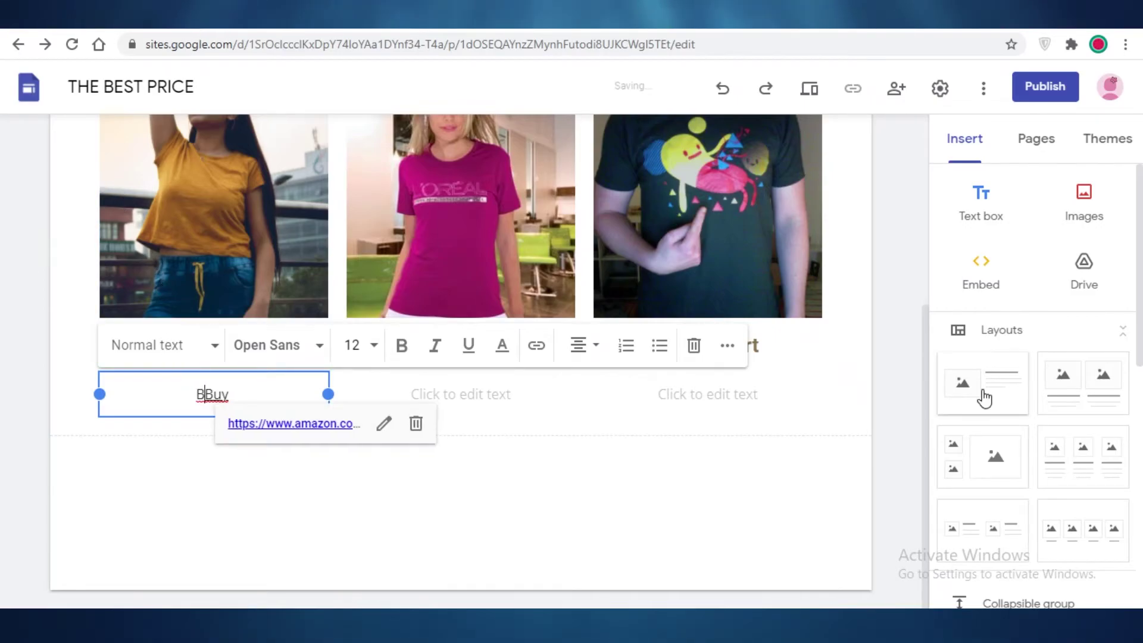
click(286, 324)
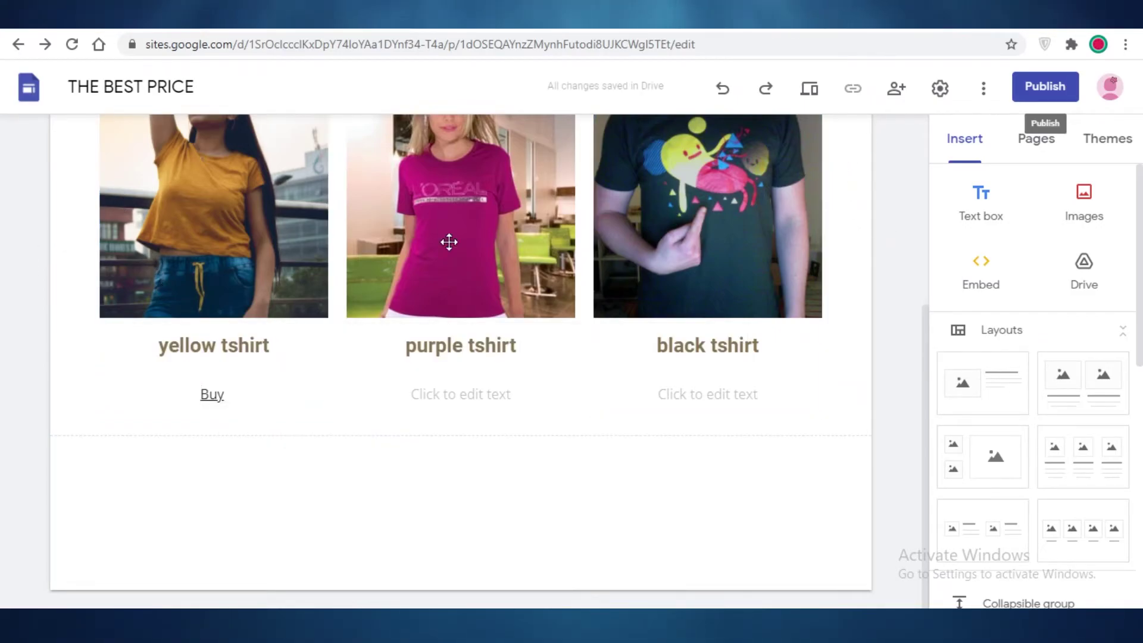
click(210, 384)
right_click(209, 384)
click(3, 368)
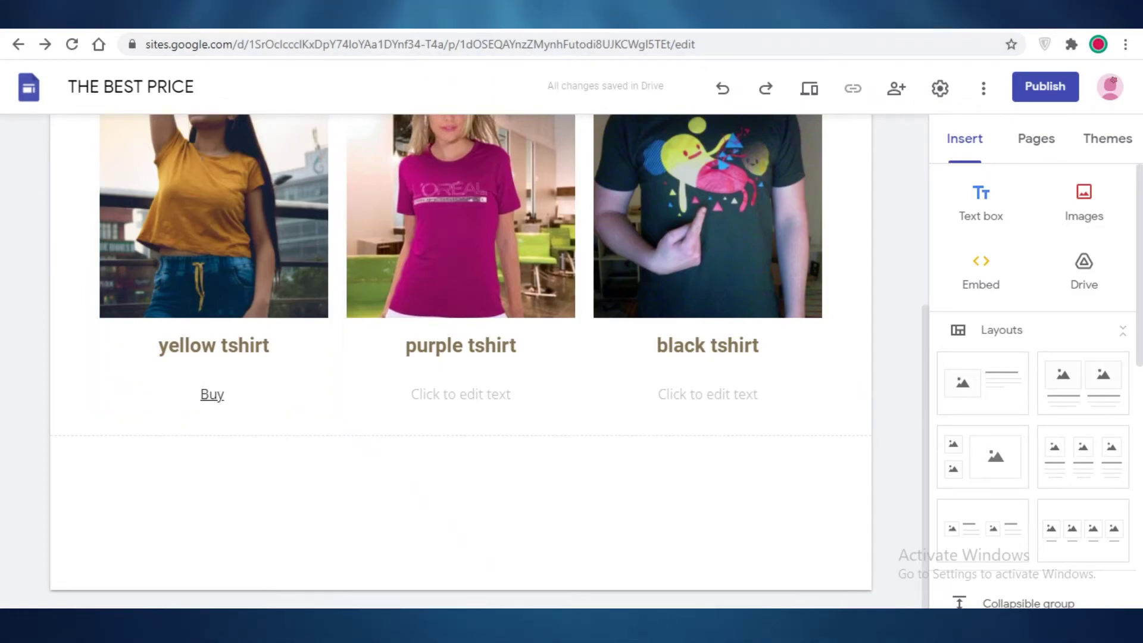
scroll(1030, 357, down, 3)
right_click(837, 245)
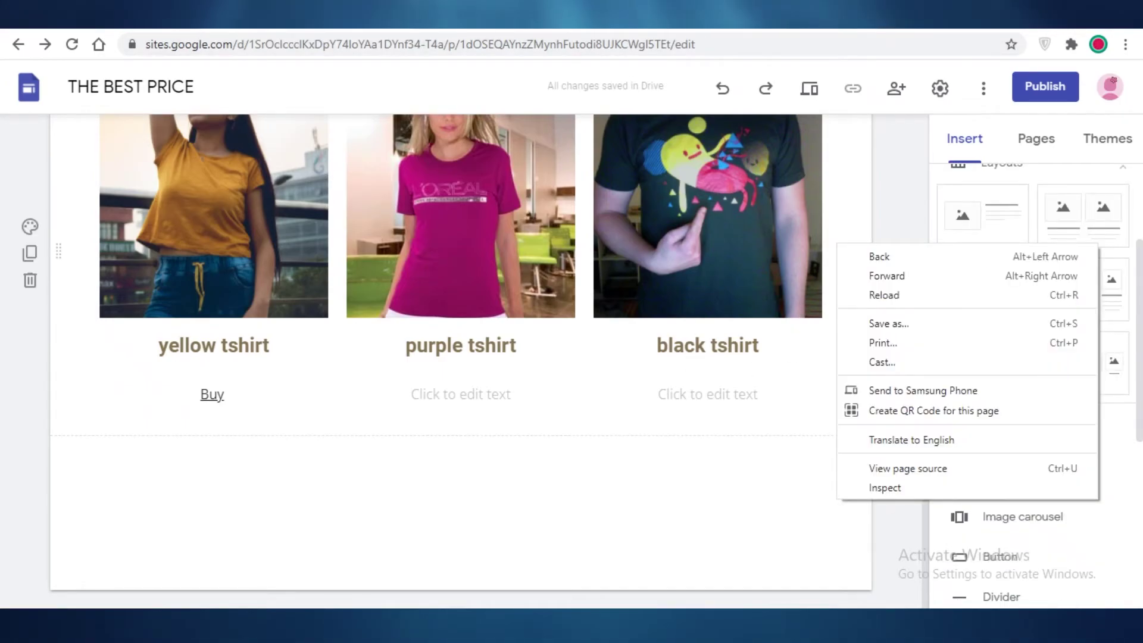
click(899, 145)
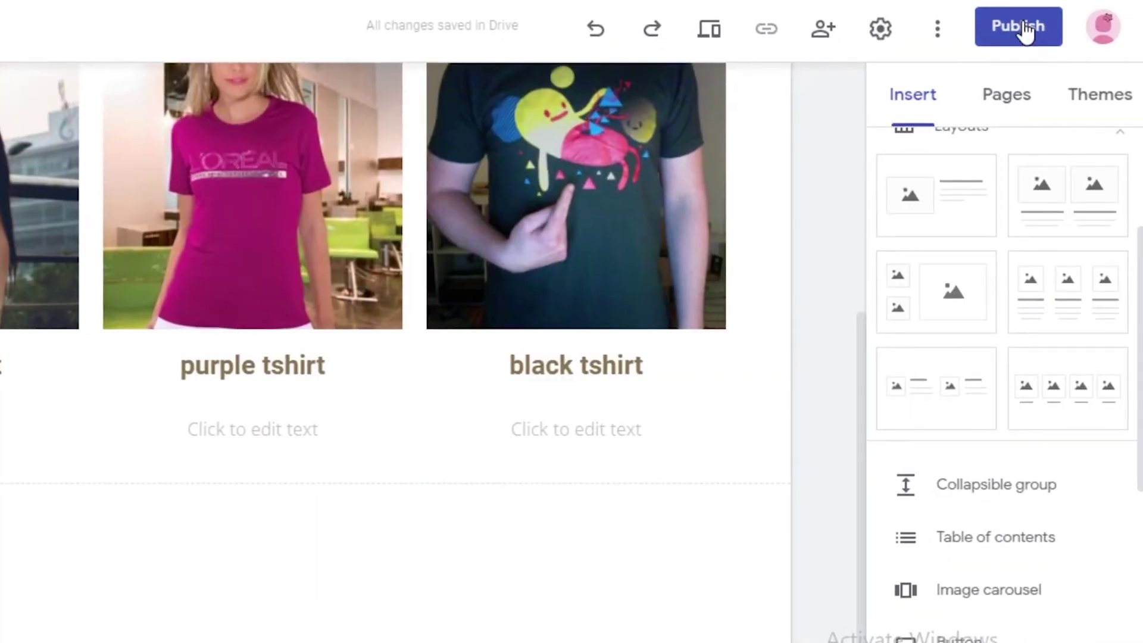
- Publish the site with the web address the-best-price and open the published version
click(1023, 27)
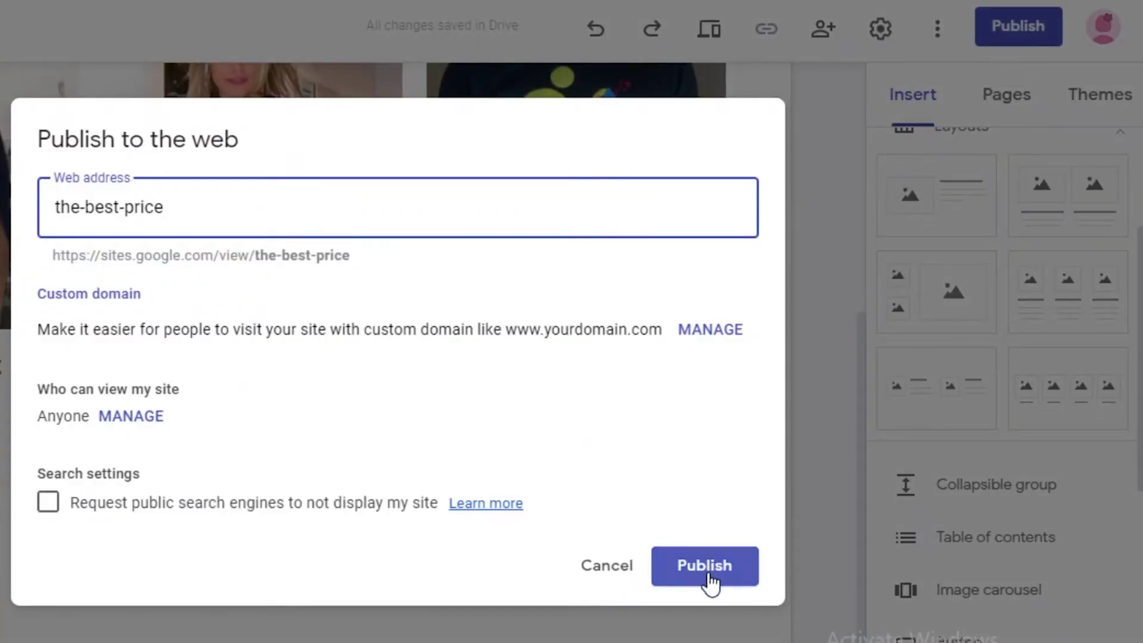
click(707, 568)
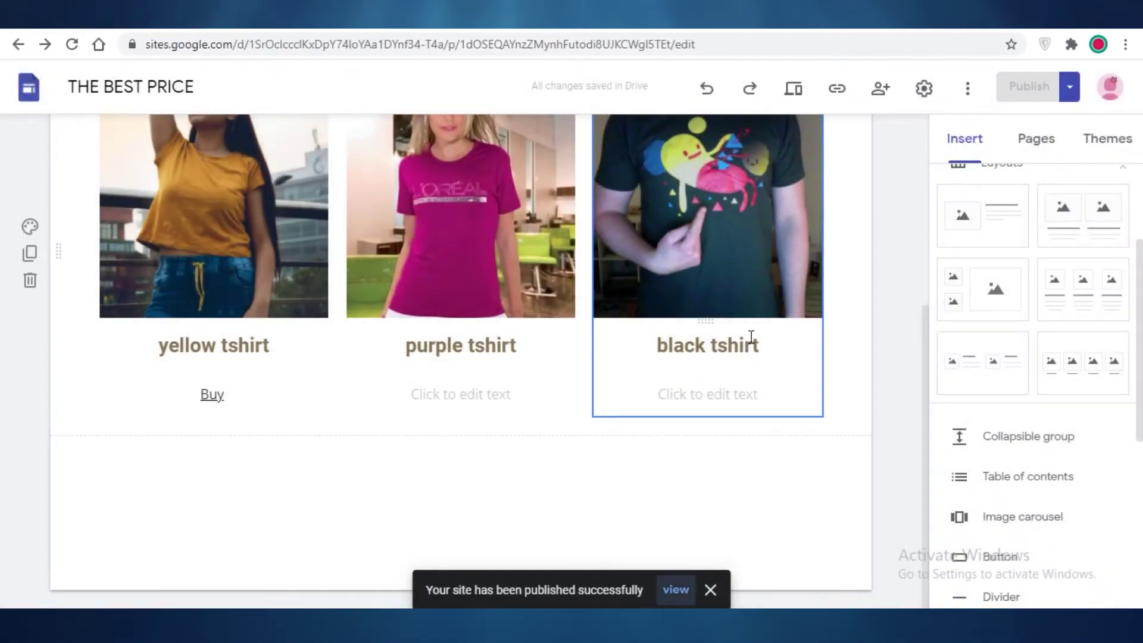
click(677, 590)
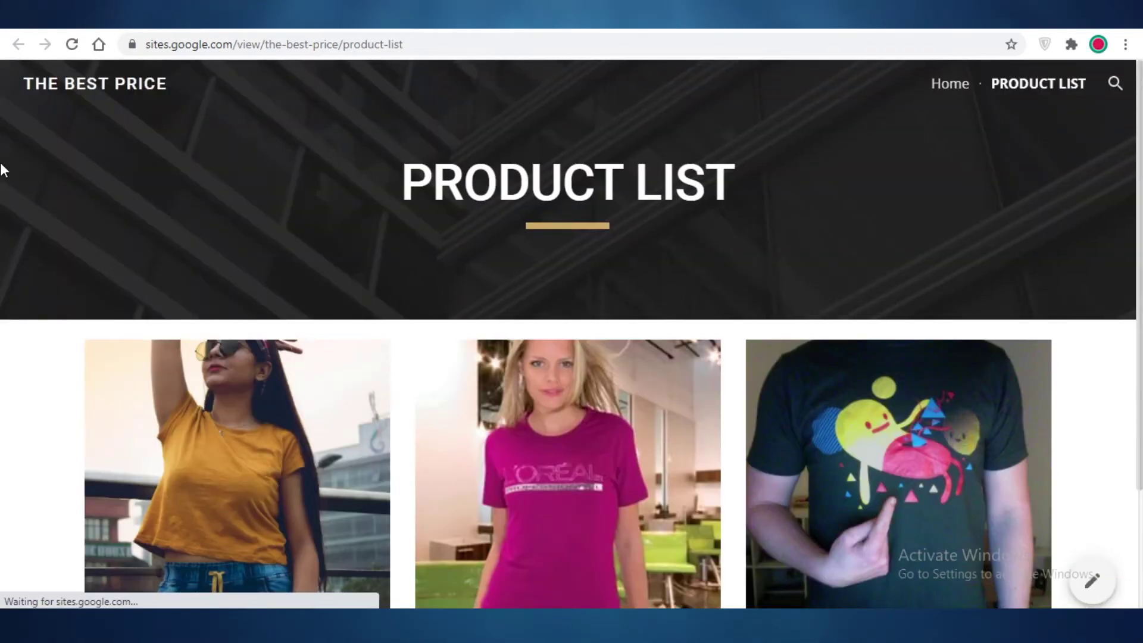
- Review the published PRODUCT LIST and Home pages and test the Home page's BUY NOW! link
scroll(827, 262, down, 2)
scroll(1112, 258, up, 3)
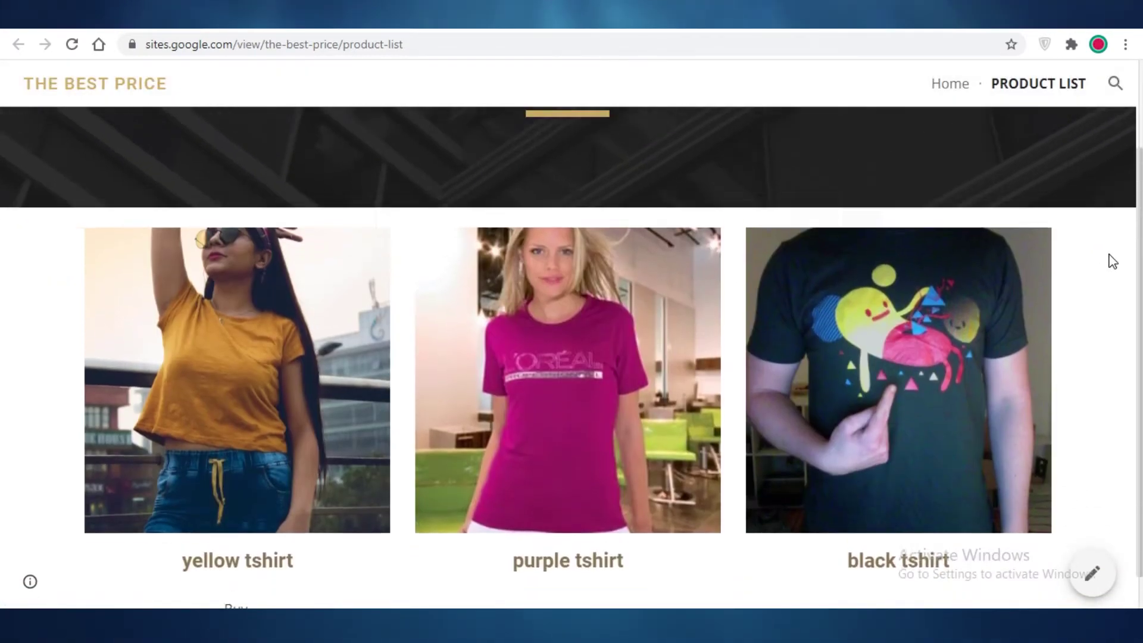
click(960, 86)
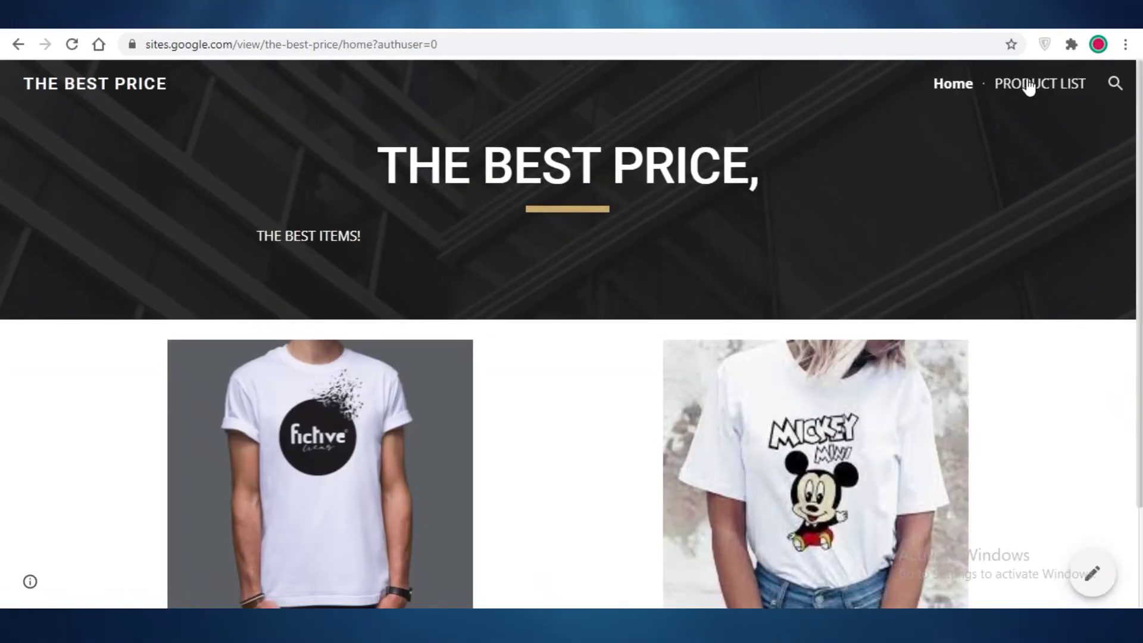
scroll(531, 306, down, 2)
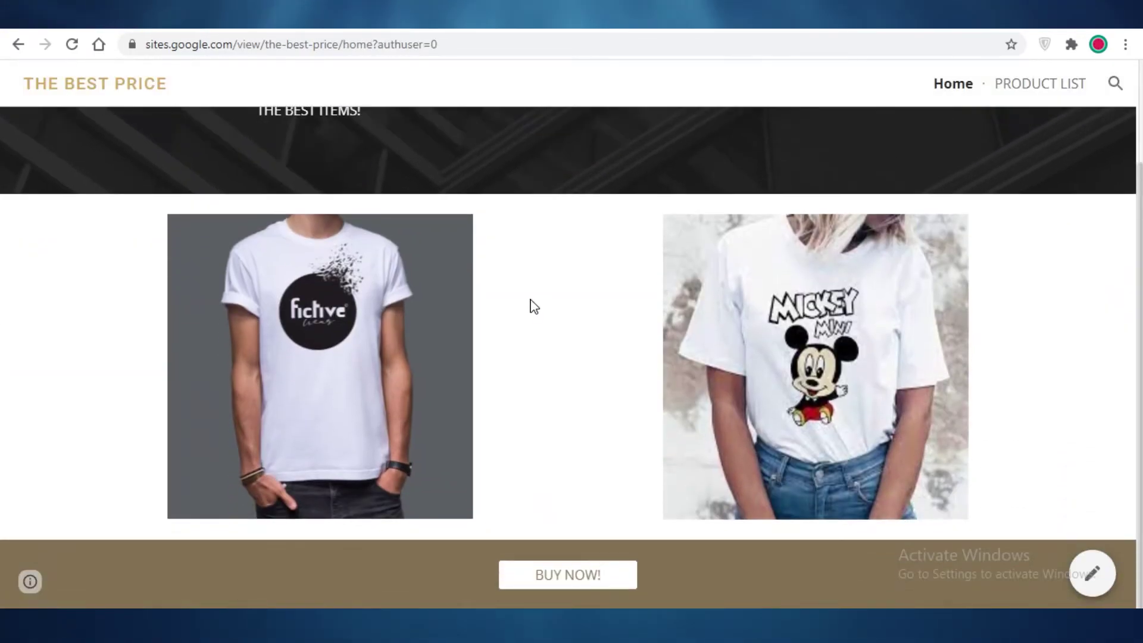
click(559, 576)
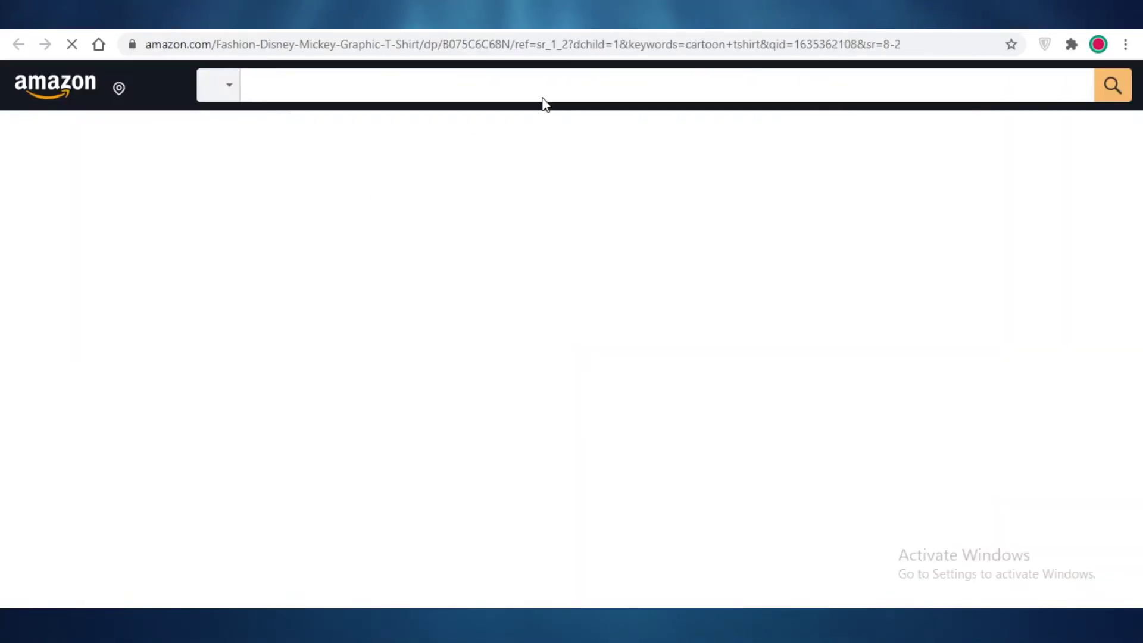
scroll(91, 380, down, 5)
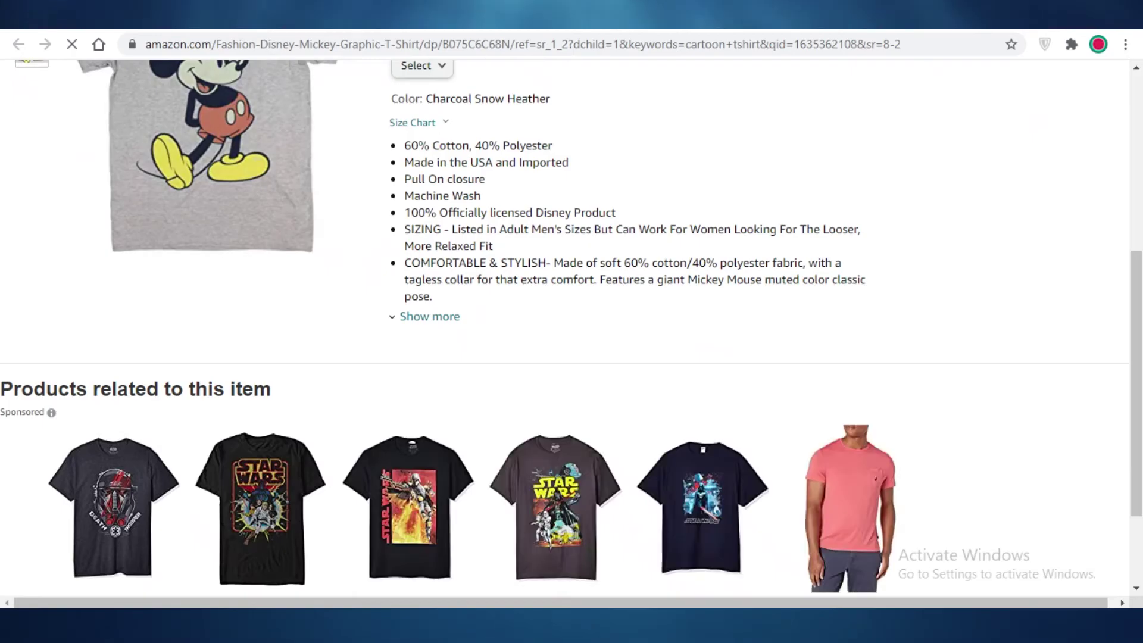
key(ctrl+w)
- Test the Buy link under yellow tshirt on the published PRODUCT LIST page
click(1041, 94)
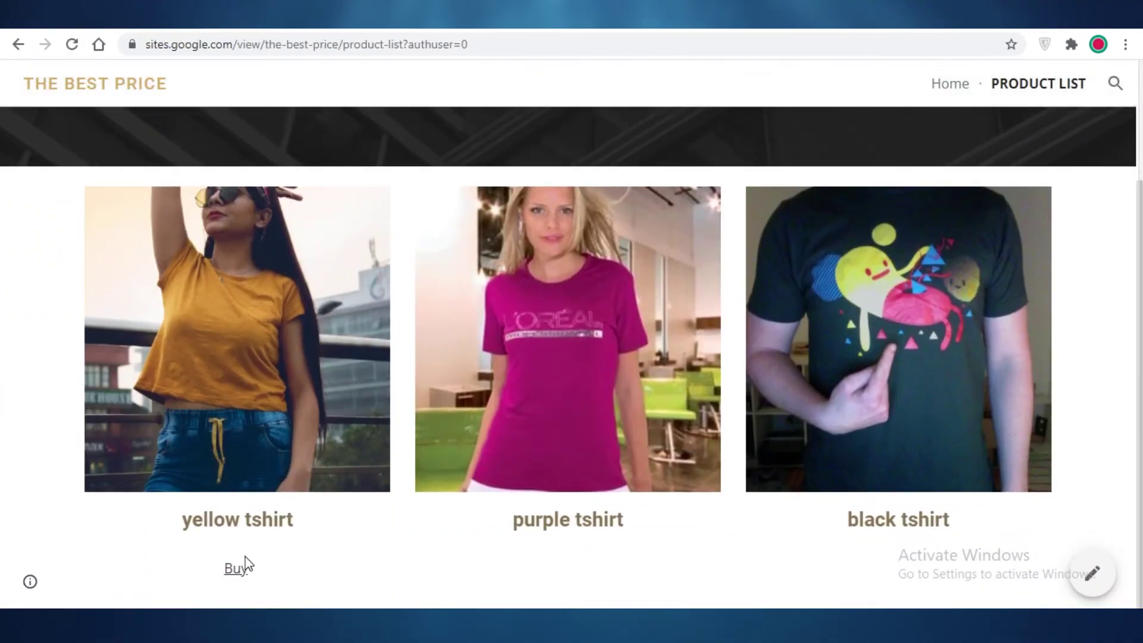
click(228, 570)
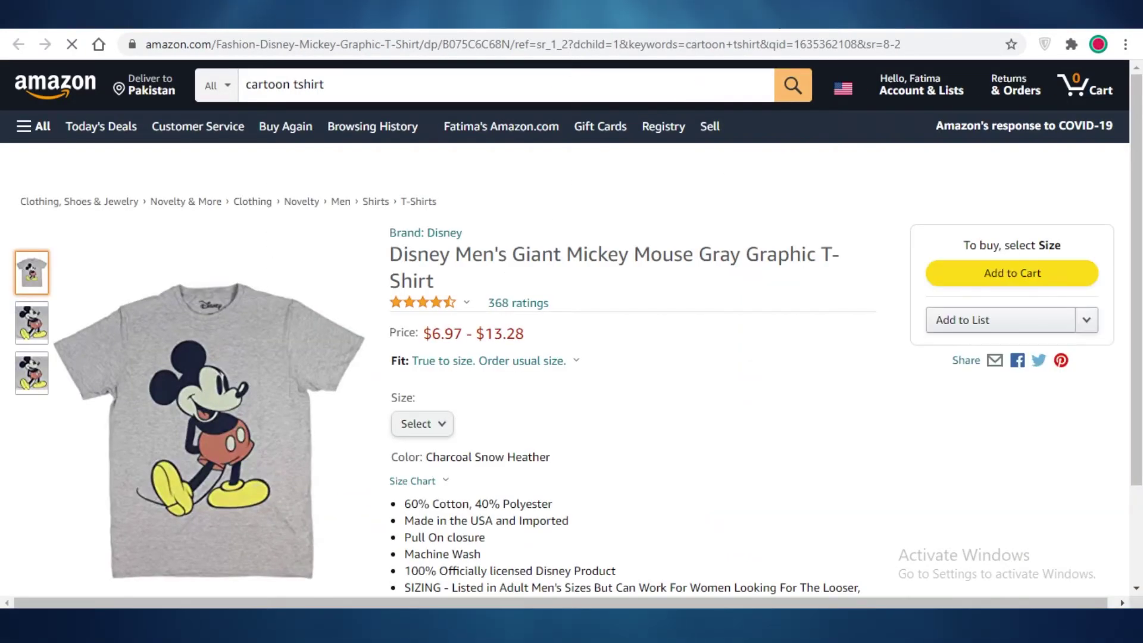
click(589, 27)
- Look through the site templates and recent sites on the Google Sites start page
scroll(383, 403, up, 3)
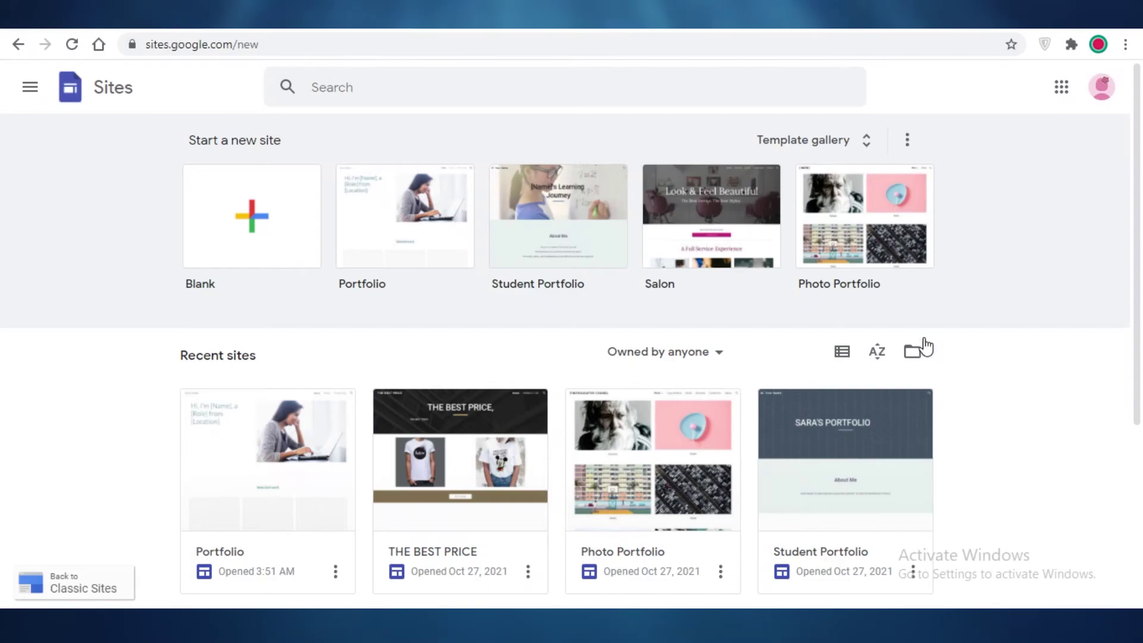
scroll(1066, 421, down, 5)
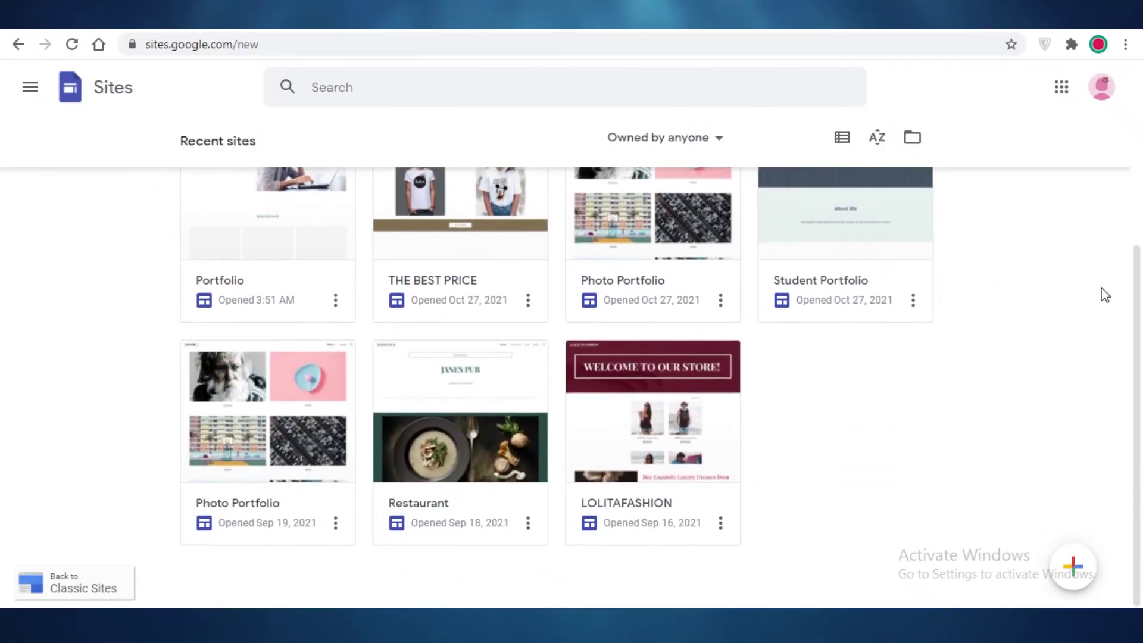
scroll(462, 288, up, 5)
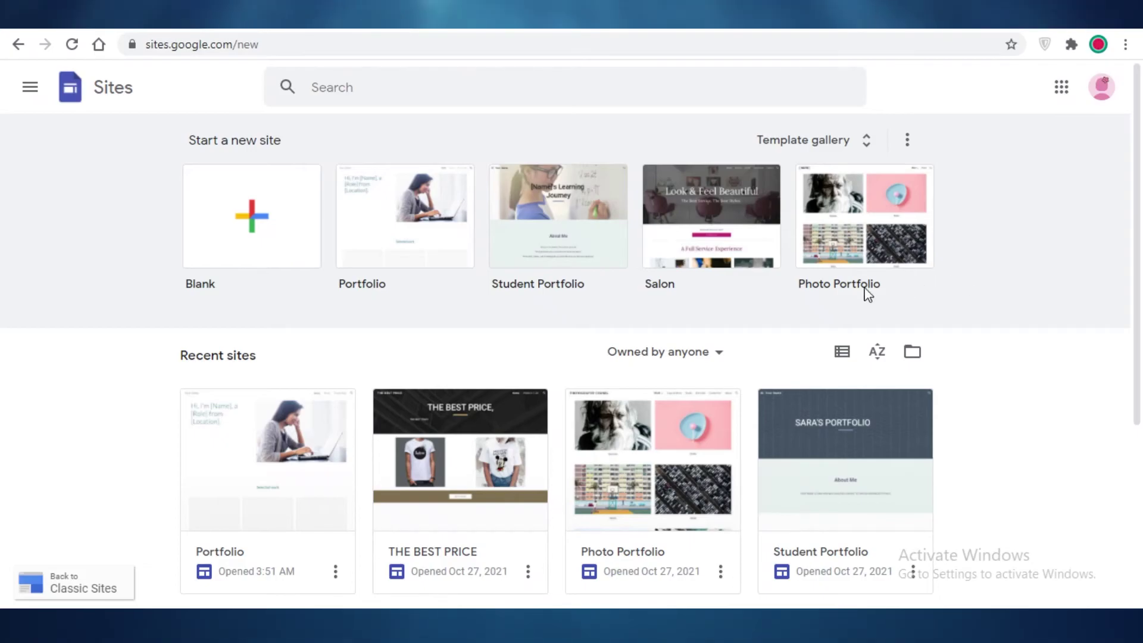
scroll(452, 428, down, 3)
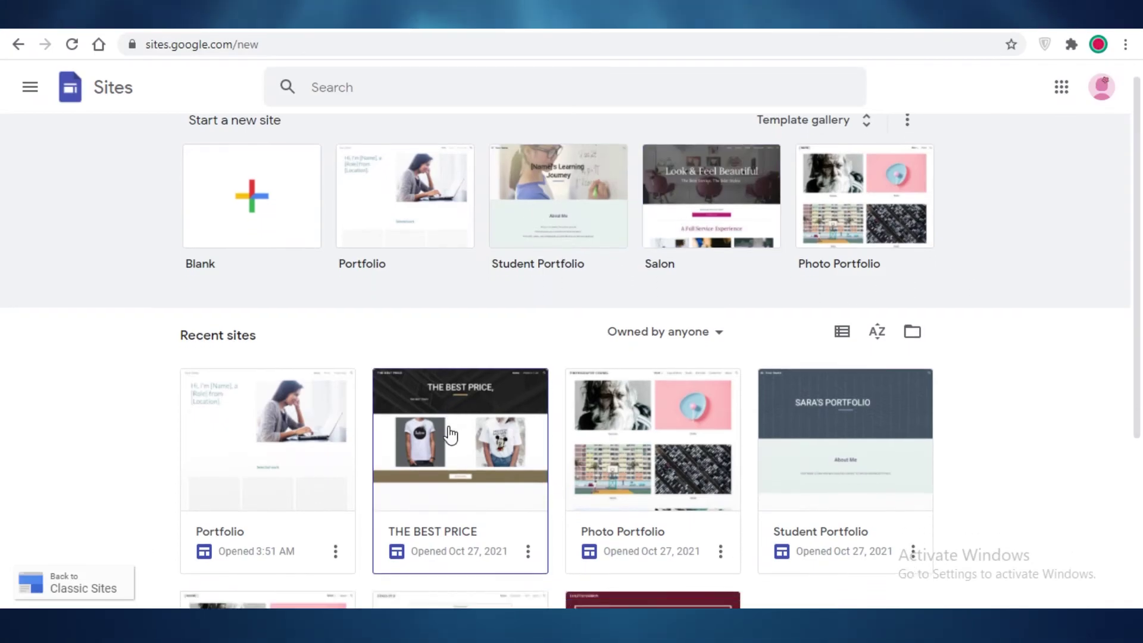
scroll(267, 239, up, 3)
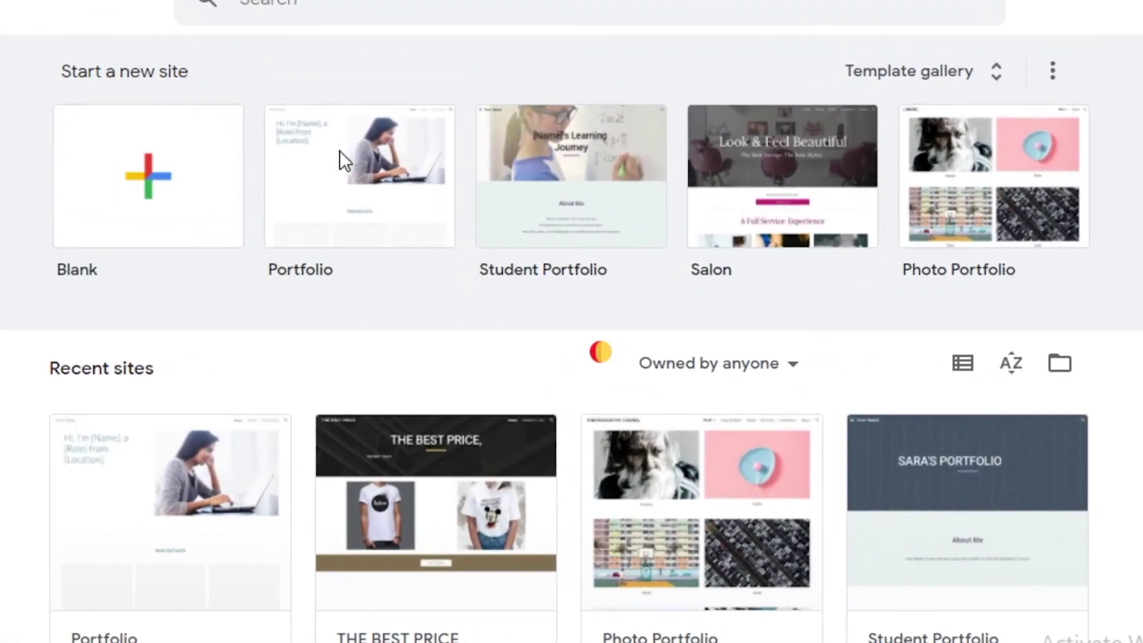
click(359, 193)
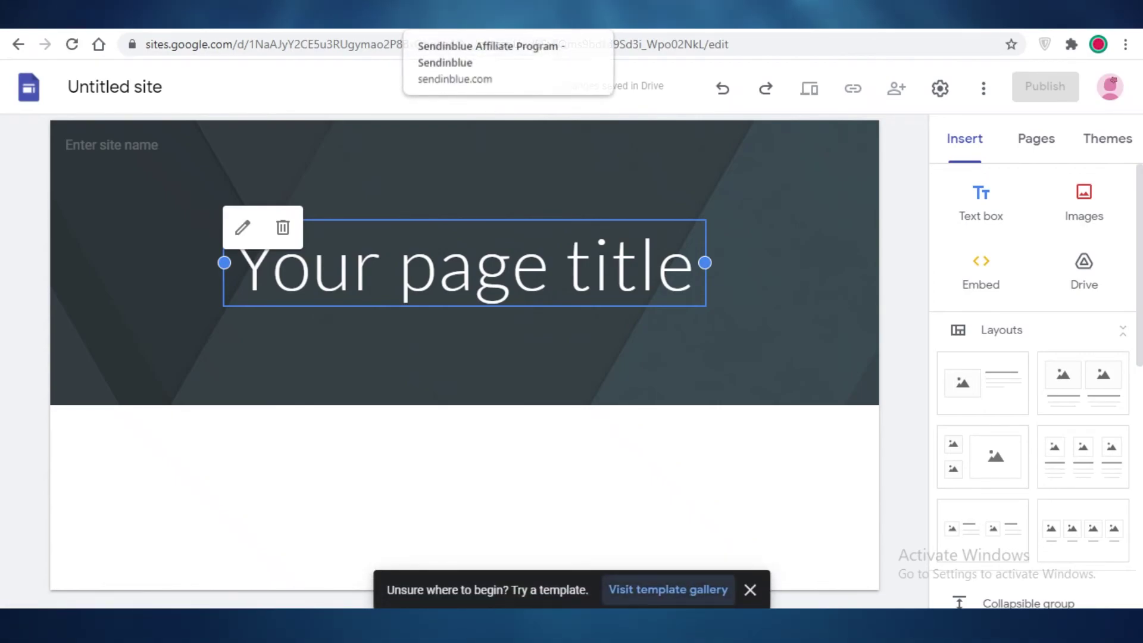
click(32, 94)
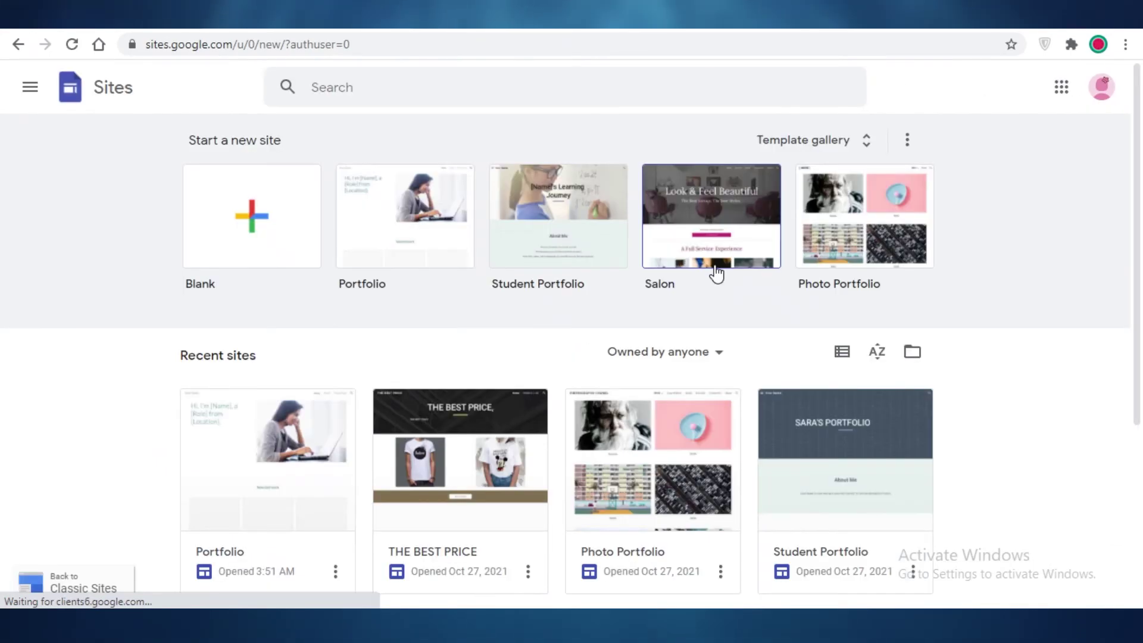
scroll(556, 293, down, 5)
scroll(595, 351, up, 5)
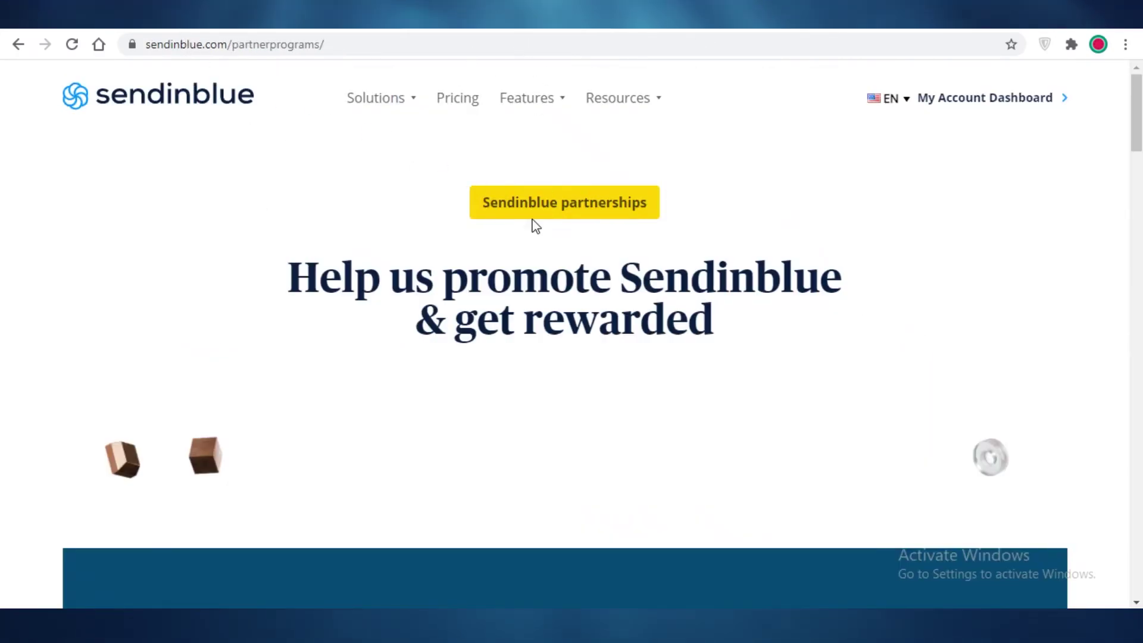
scroll(492, 212, down, 10)
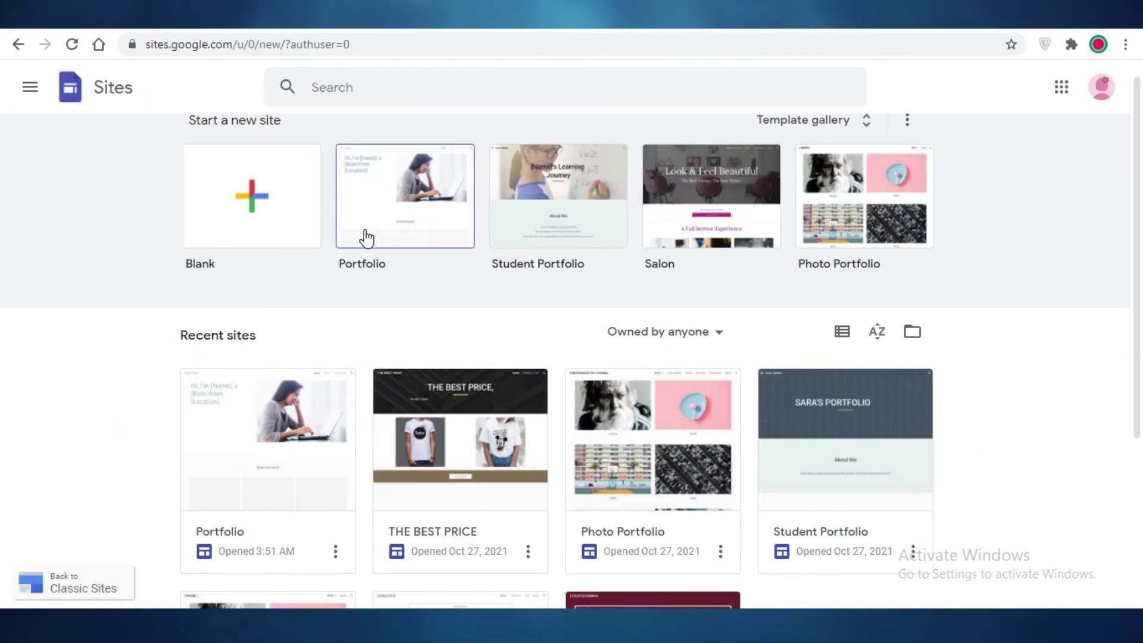
click(264, 211)
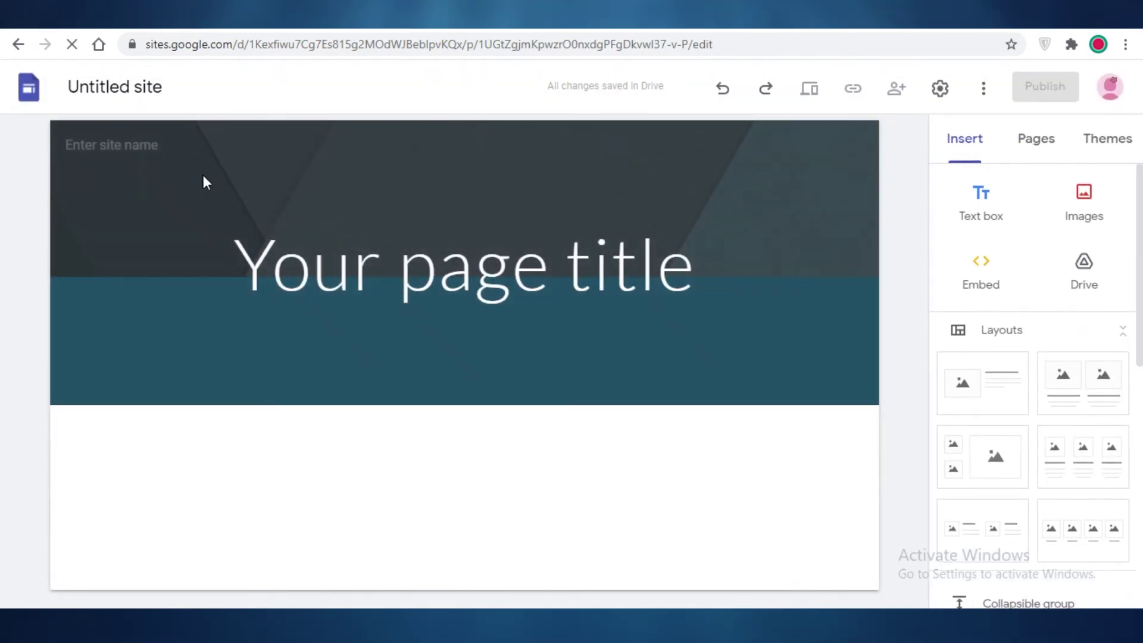
click(40, 91)
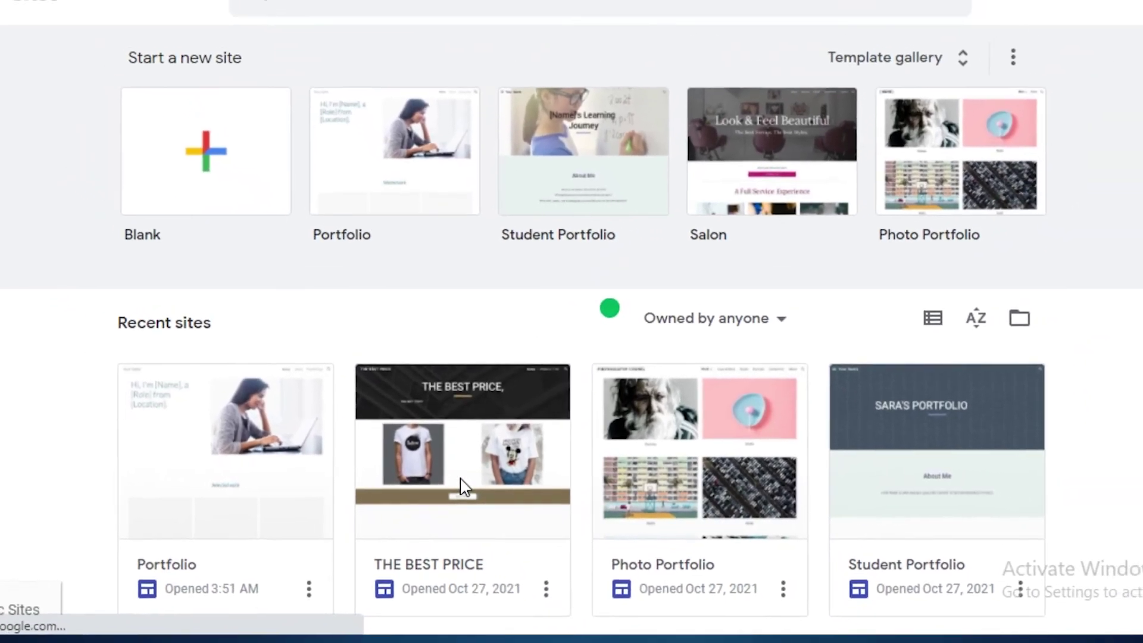
- Open the site THE BEST PRICE from the recent sites for editing
click(462, 476)
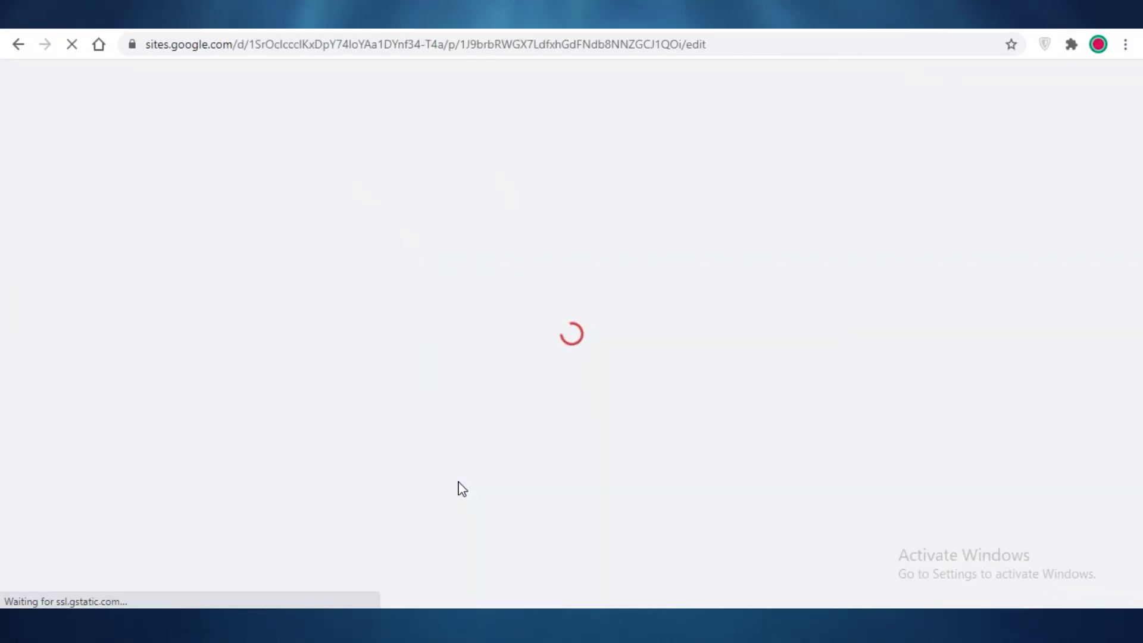